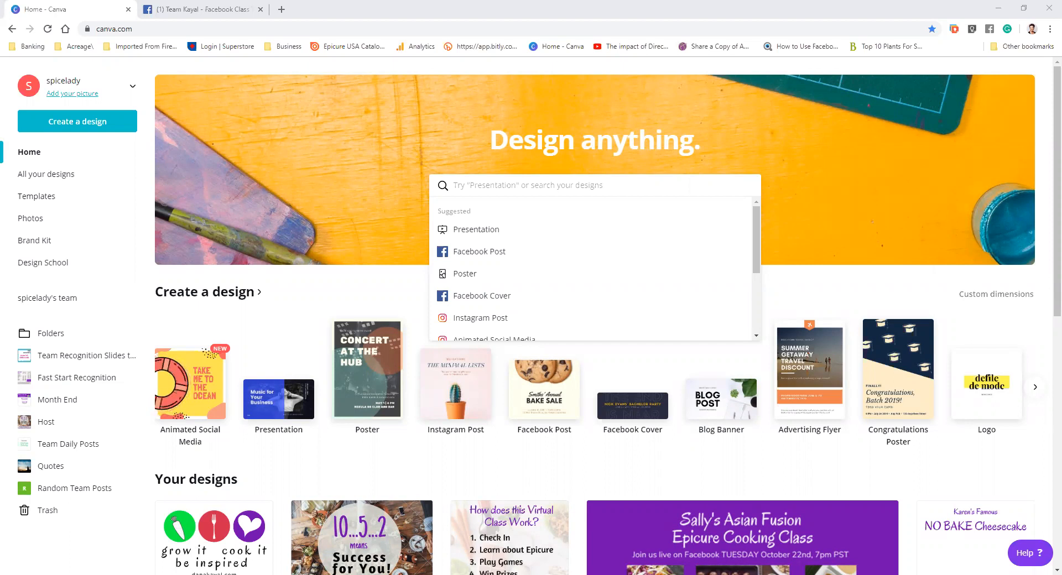
Create a new Facebook Cover design
scroll(1026, 357, "down", 1)
scroll(1036, 353, "down", 2)
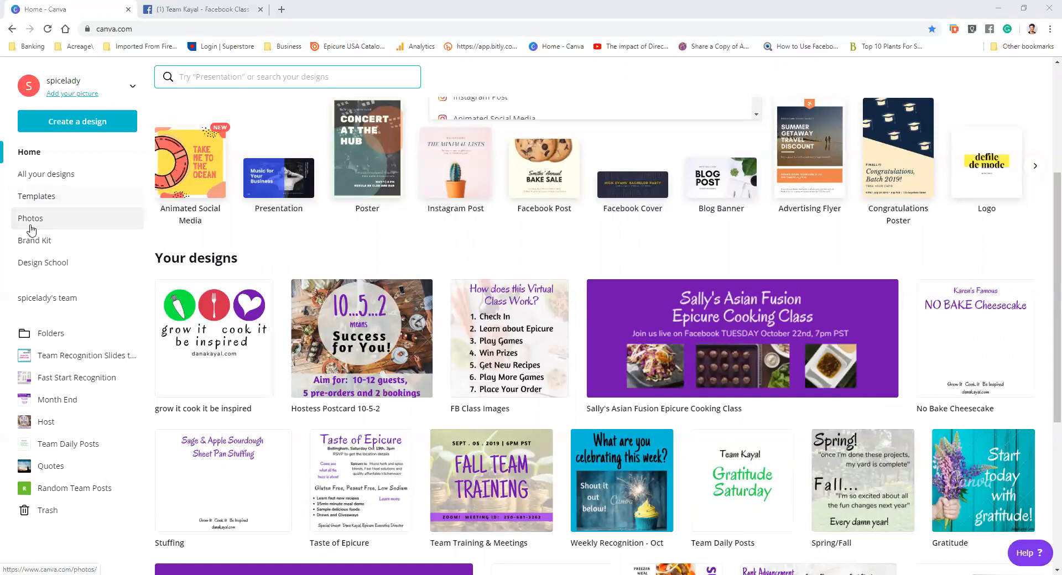
left_click(55, 126)
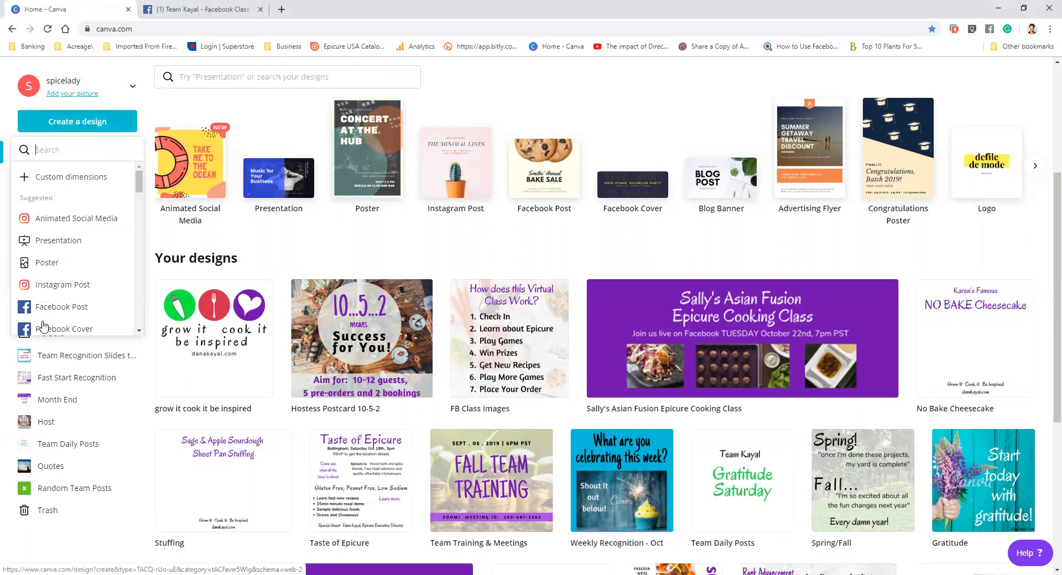
scroll(61, 307, "down", 1)
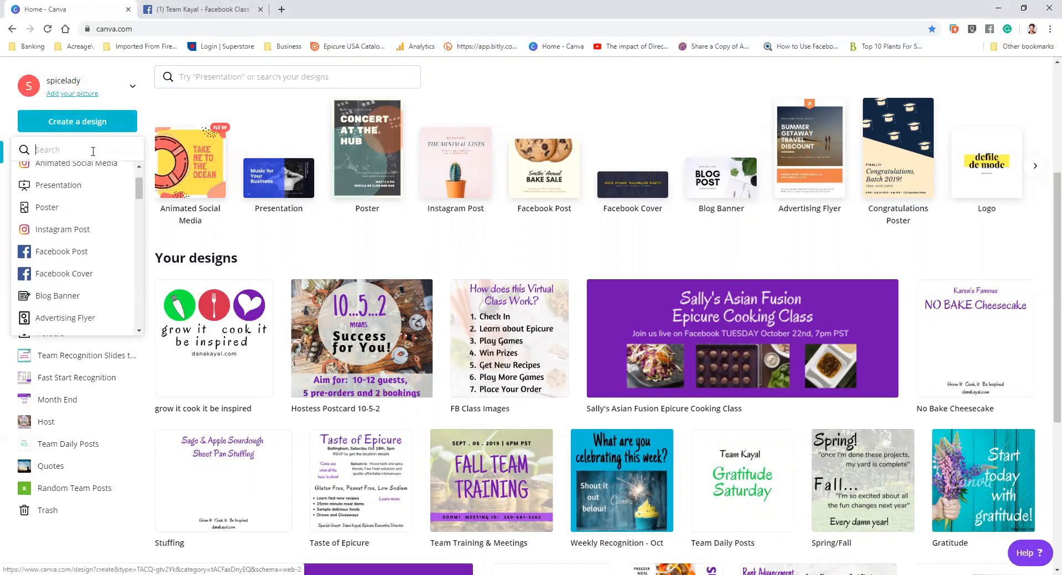
scroll(83, 302, "down", 1)
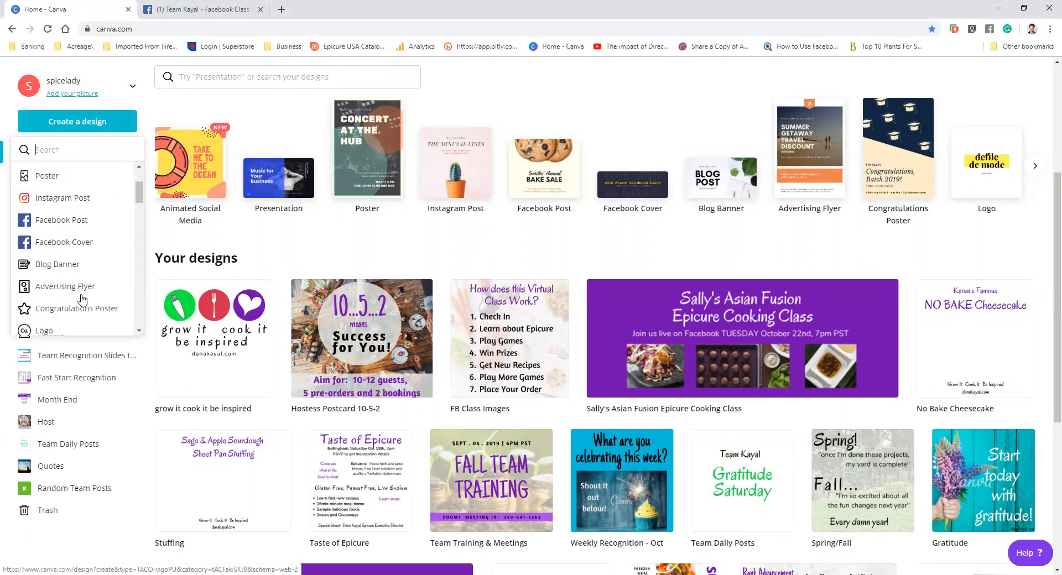
scroll(82, 300, "down", 2)
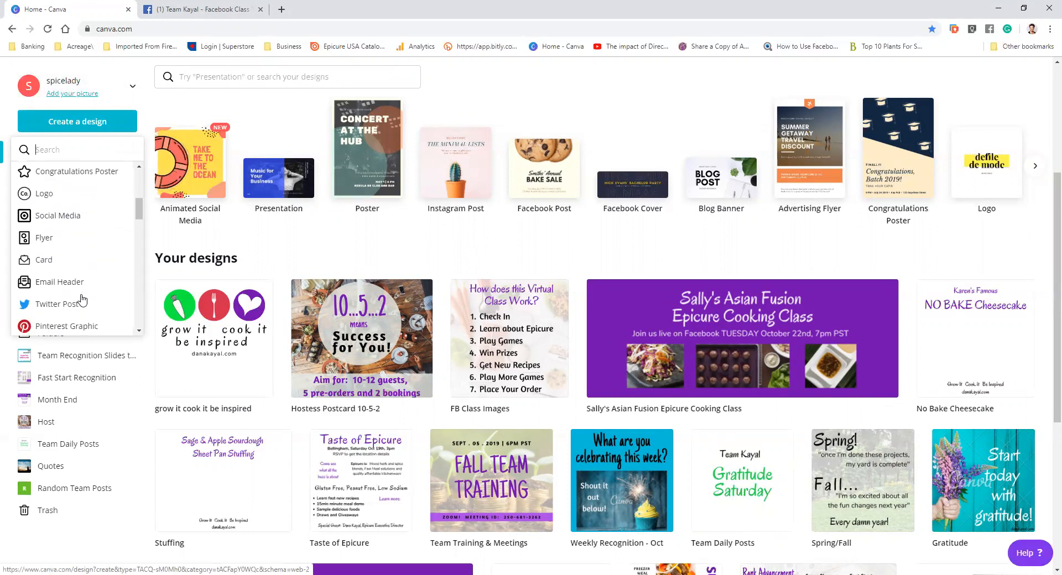
scroll(88, 293, "down", 1)
scroll(92, 288, "down", 1)
scroll(91, 287, "up", 3)
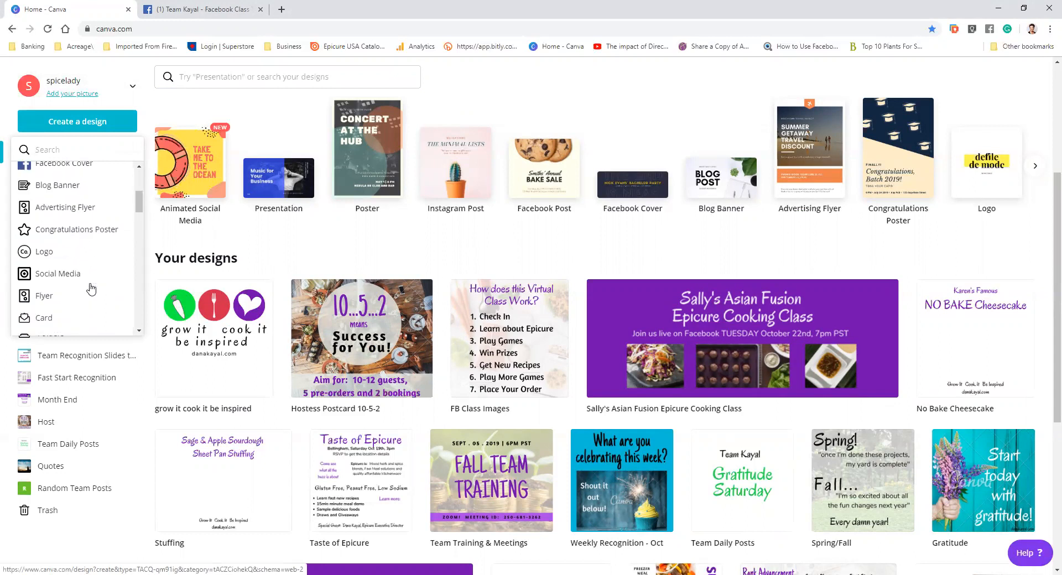
scroll(91, 285, "up", 1)
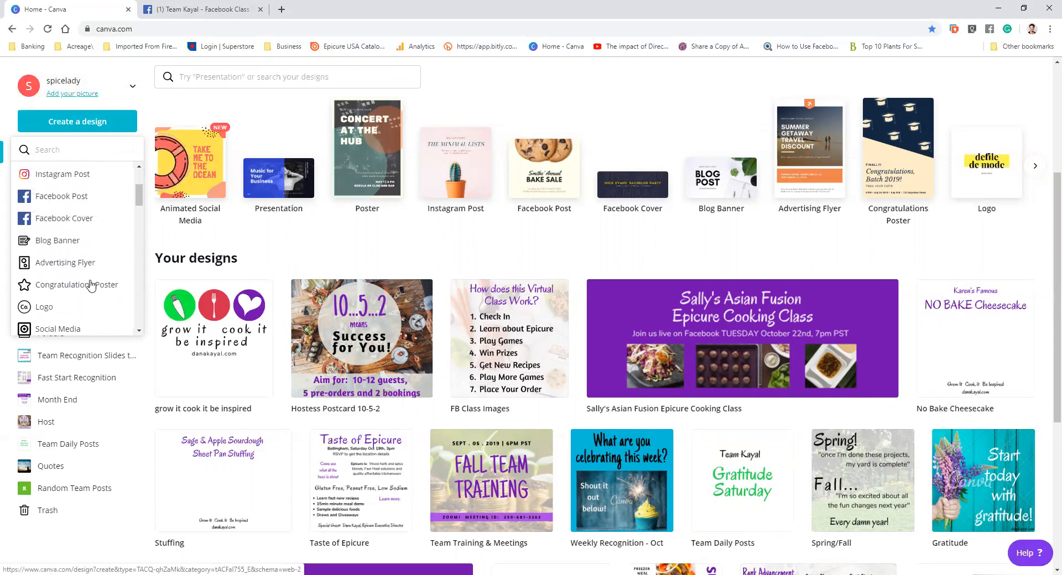
left_click(61, 221)
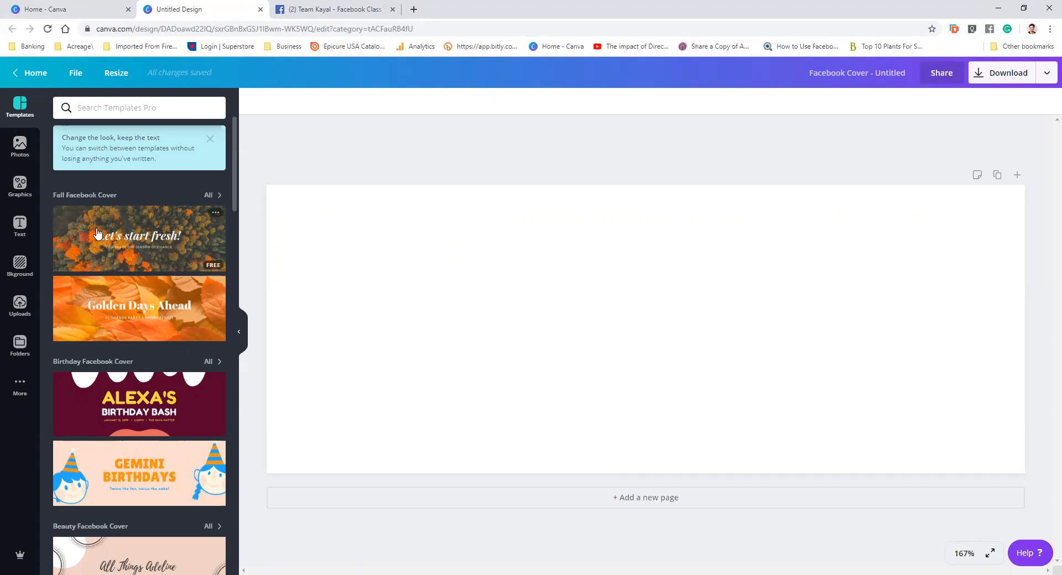
Apply the VACAY summer Facebook cover template
scroll(98, 233, "down", 2)
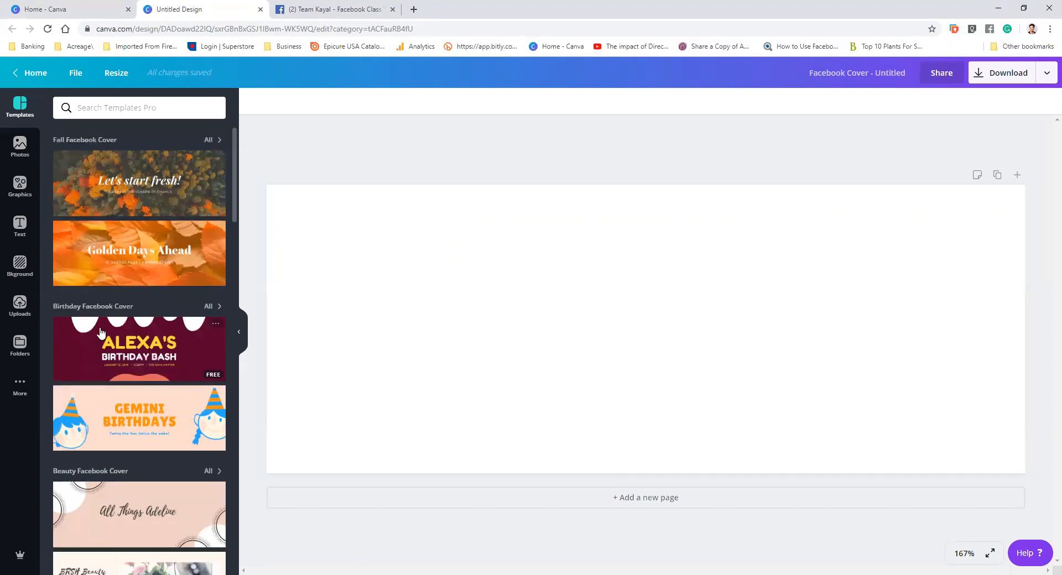
scroll(101, 332, "down", 3)
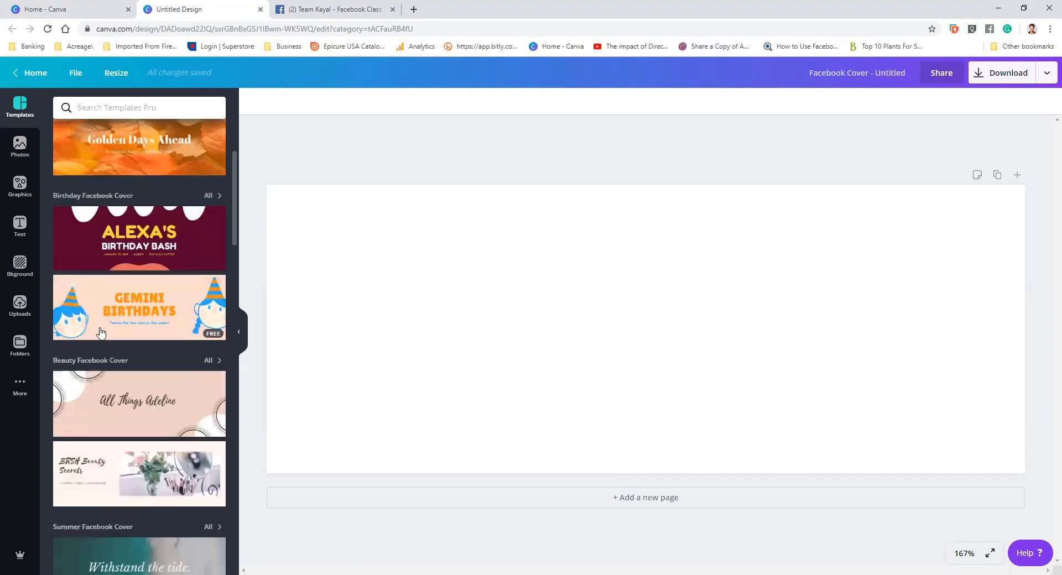
scroll(101, 332, "down", 2)
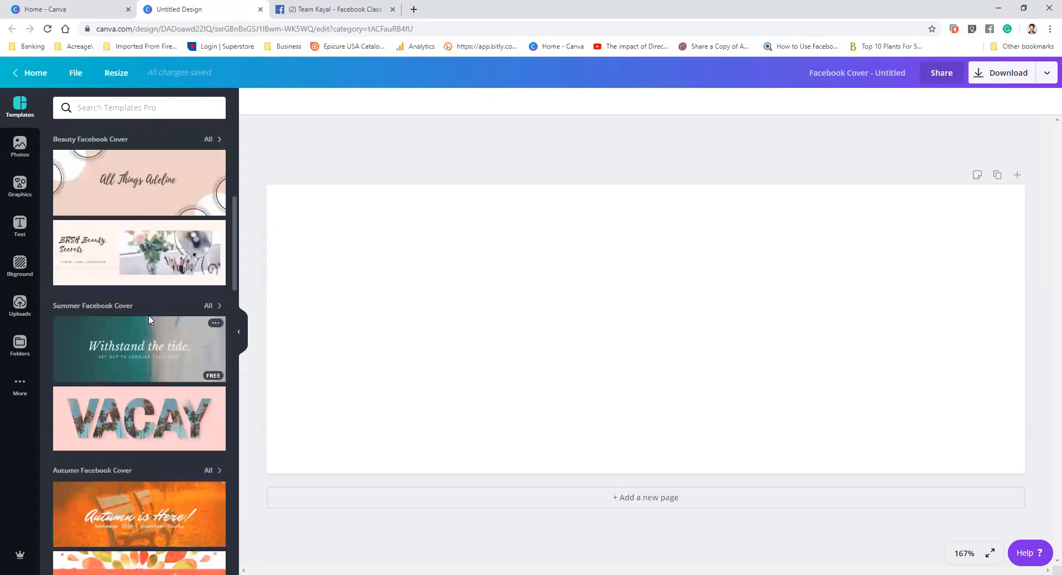
scroll(158, 302, "down", 2)
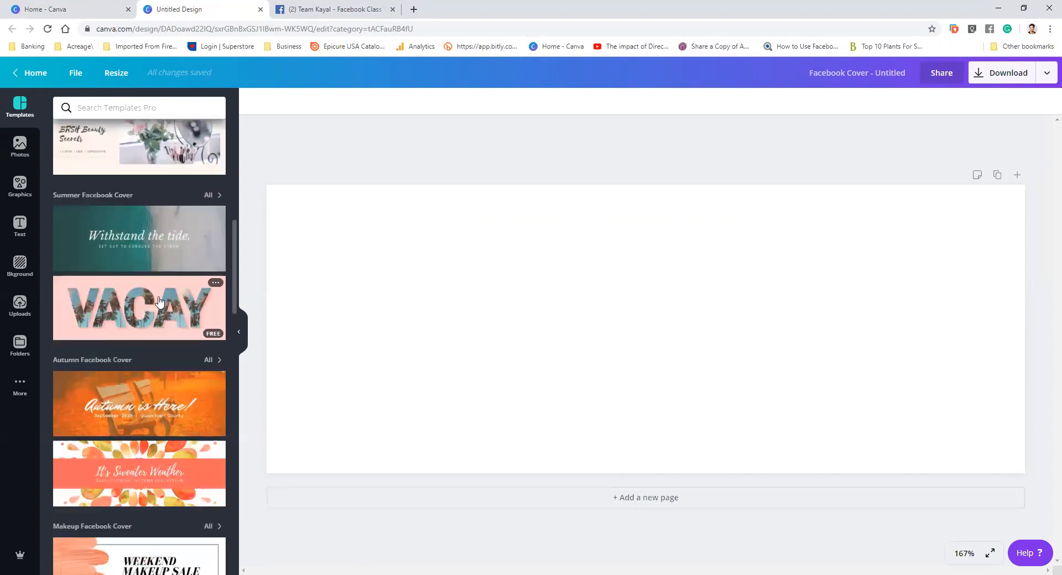
left_click(159, 301)
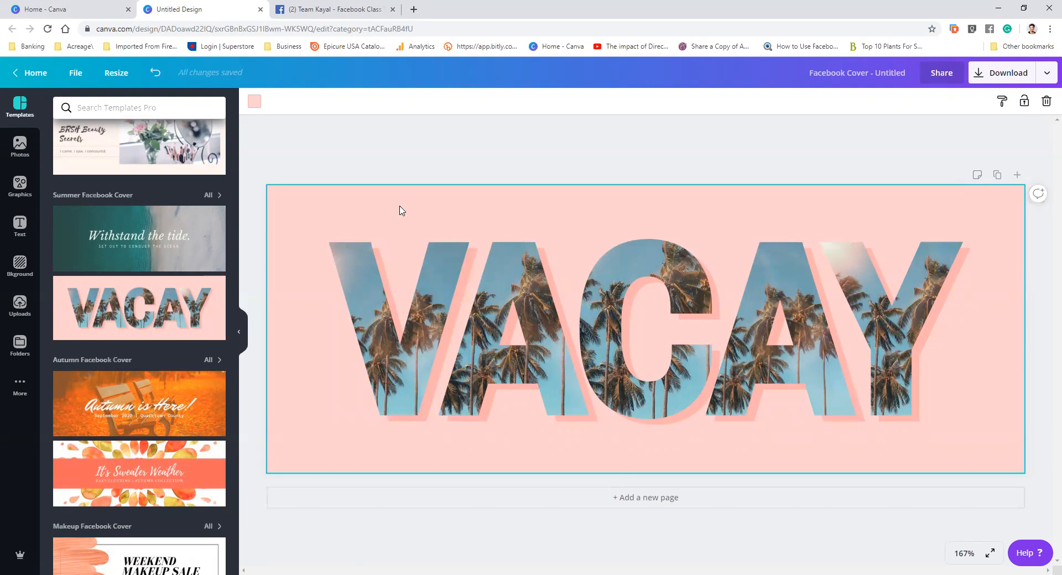
Change the background to a custom colour, trying purples and ending with green #449f0c
left_click(255, 105)
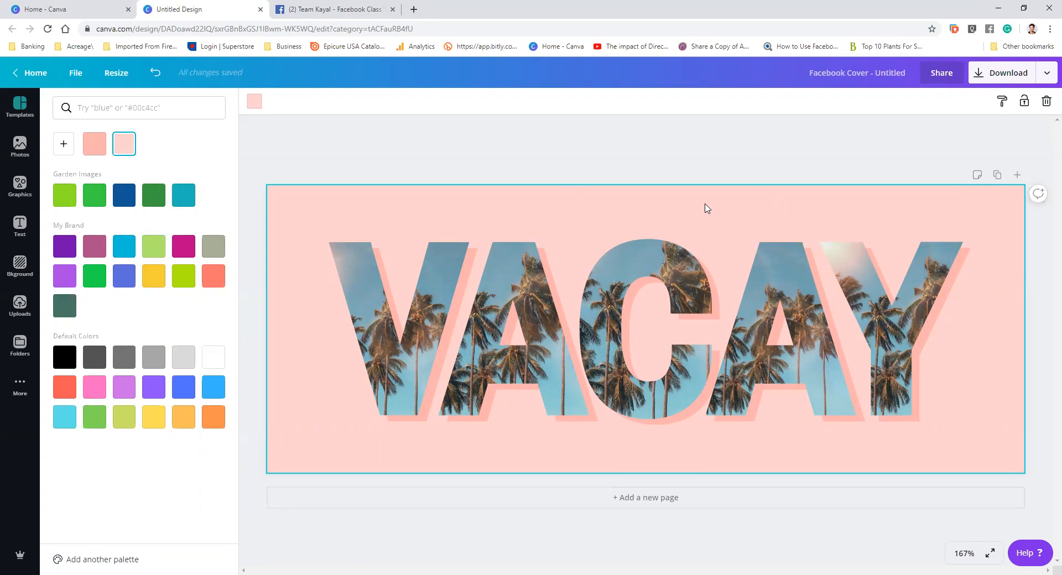
left_click(63, 147)
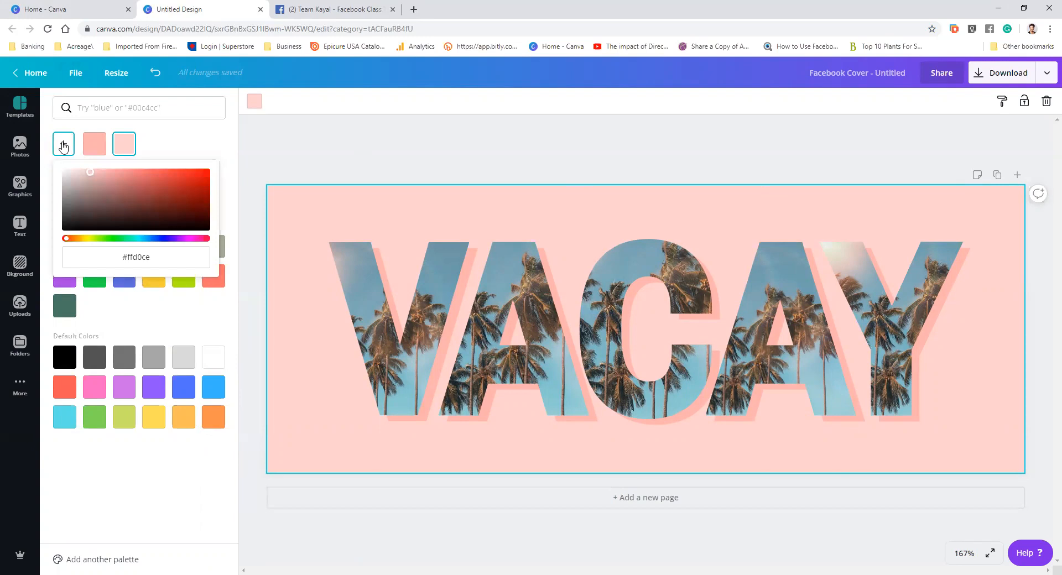
left_click(177, 239)
left_click(97, 183)
left_click(155, 218)
left_click(185, 191)
left_click(176, 175)
left_click(201, 203)
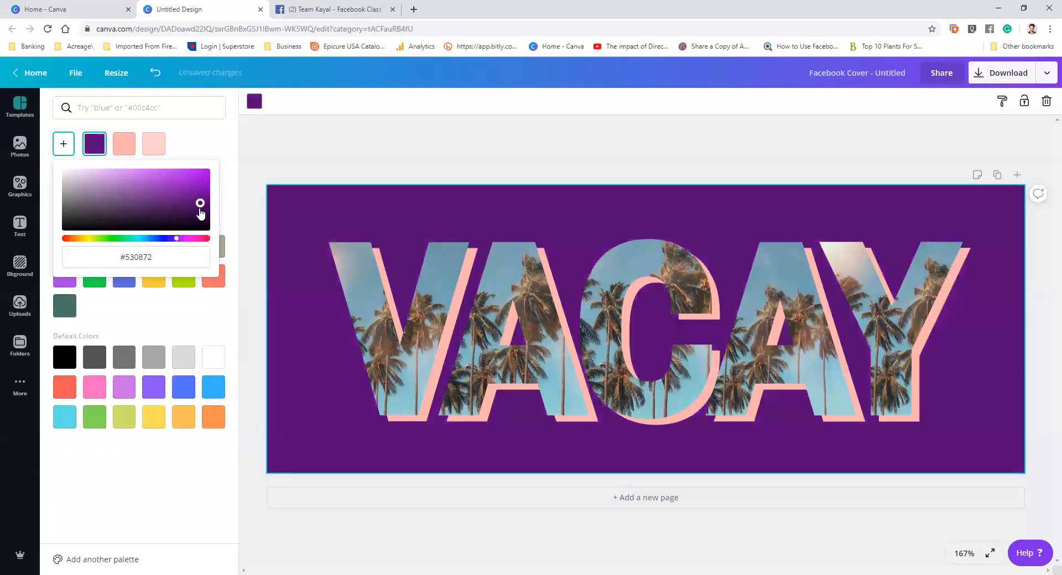
left_click(186, 214)
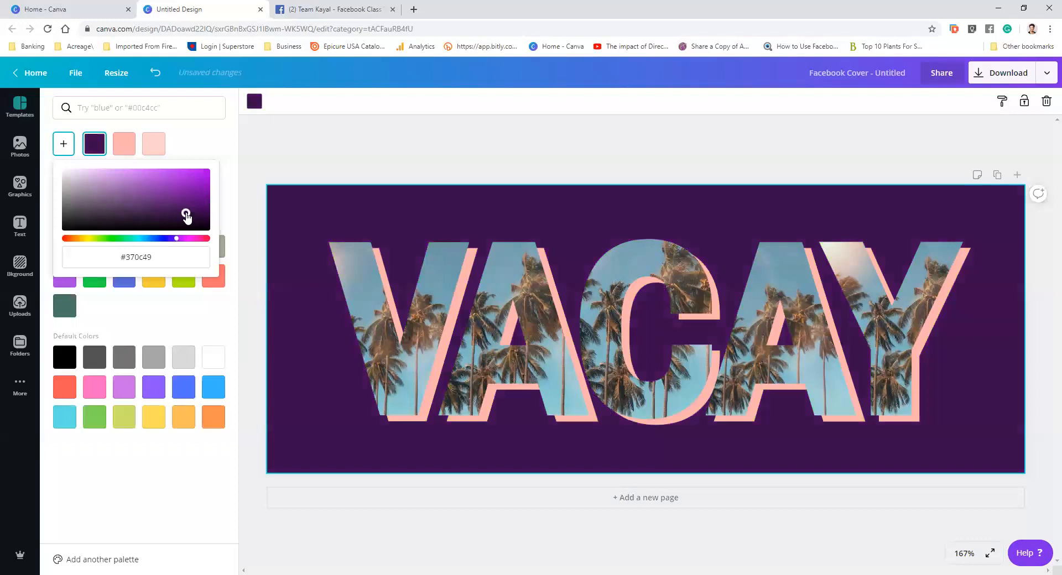
left_click(199, 192)
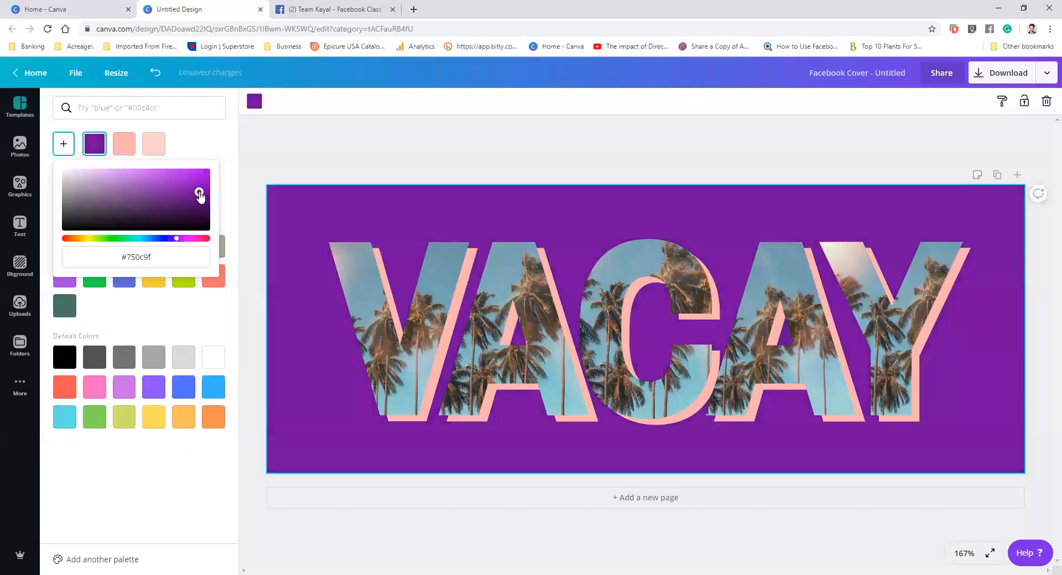
left_click(103, 238)
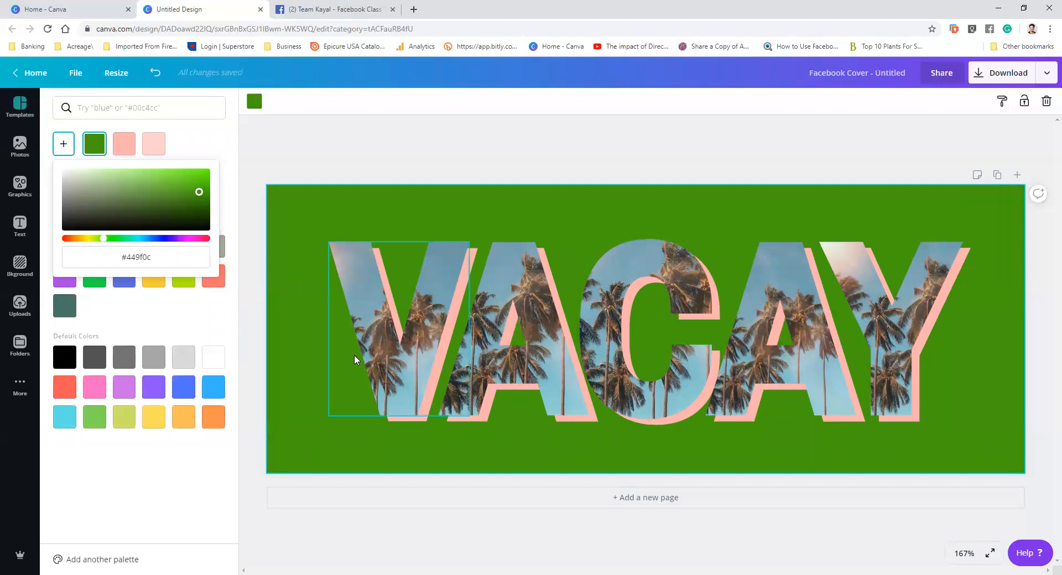
Recolour the V letter frame with the palette's pink, then its green
left_click(379, 334)
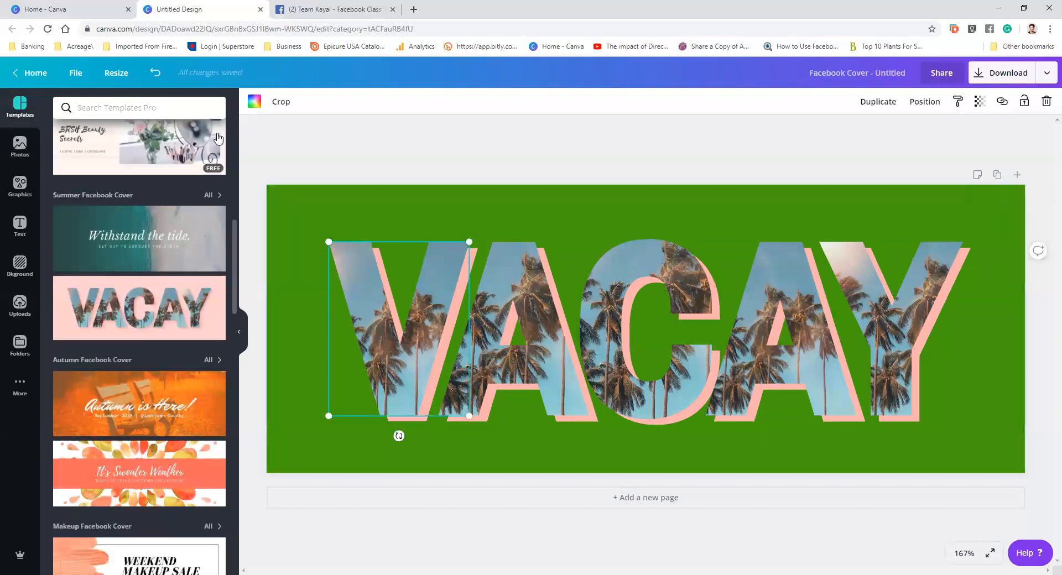
left_click(255, 106)
left_click(125, 143)
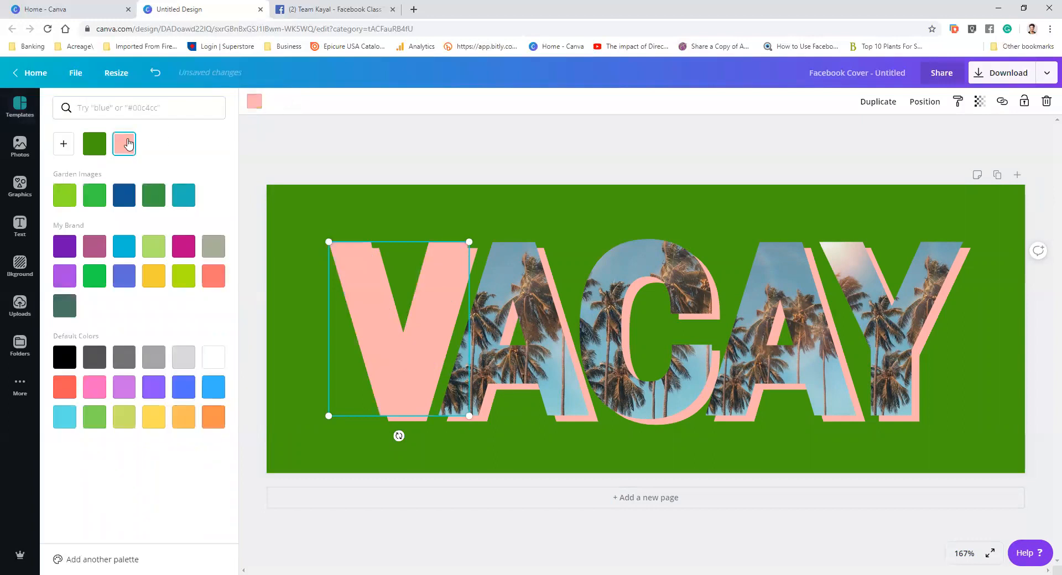
left_click(94, 143)
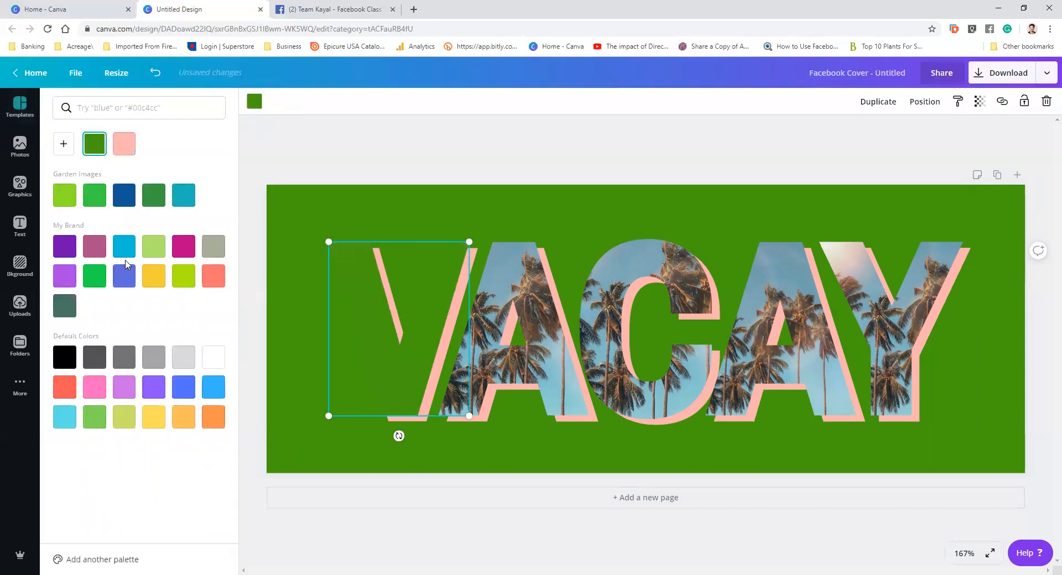
Undo all the changes back to the blank cover
left_click(155, 72)
left_click(155, 72)
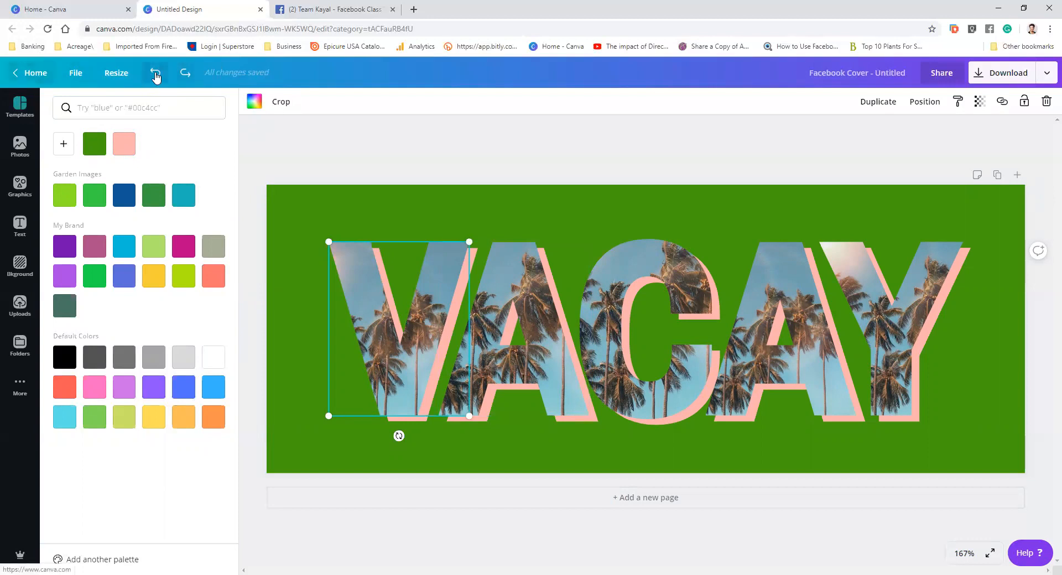
left_click(157, 73)
left_click(156, 73)
left_click(157, 72)
left_click(156, 72)
left_click(156, 73)
left_click(157, 72)
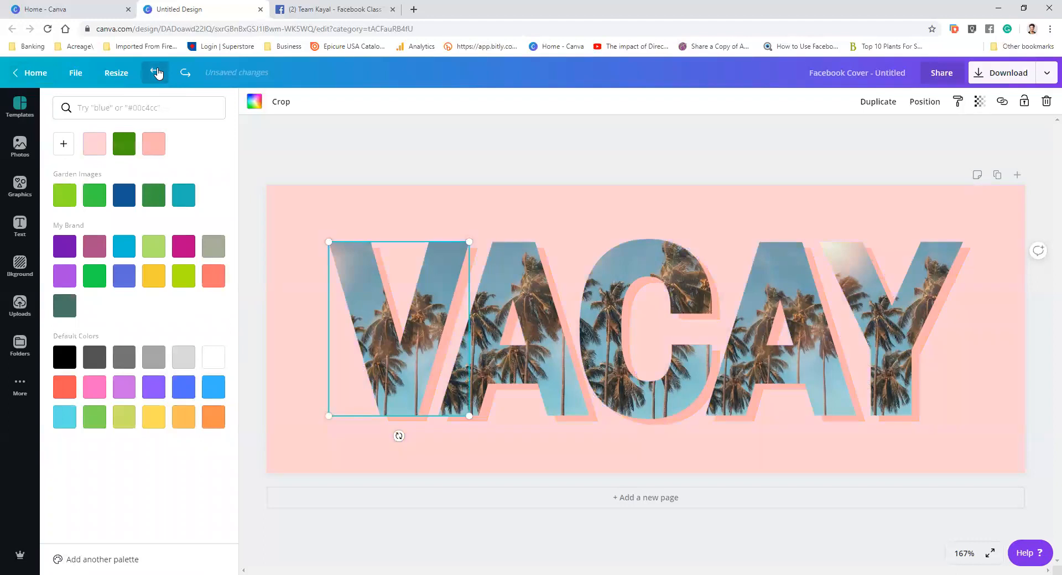
left_click(157, 73)
Apply the It's Sweater Weather autumn template and delete its leaf background image
scroll(155, 354, "down", 1)
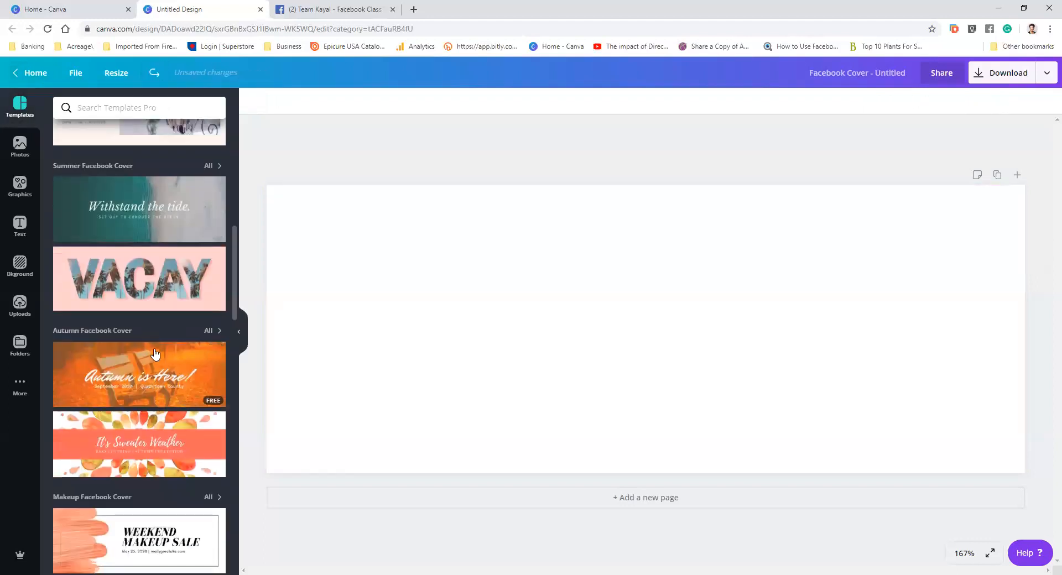
scroll(155, 354, "down", 1)
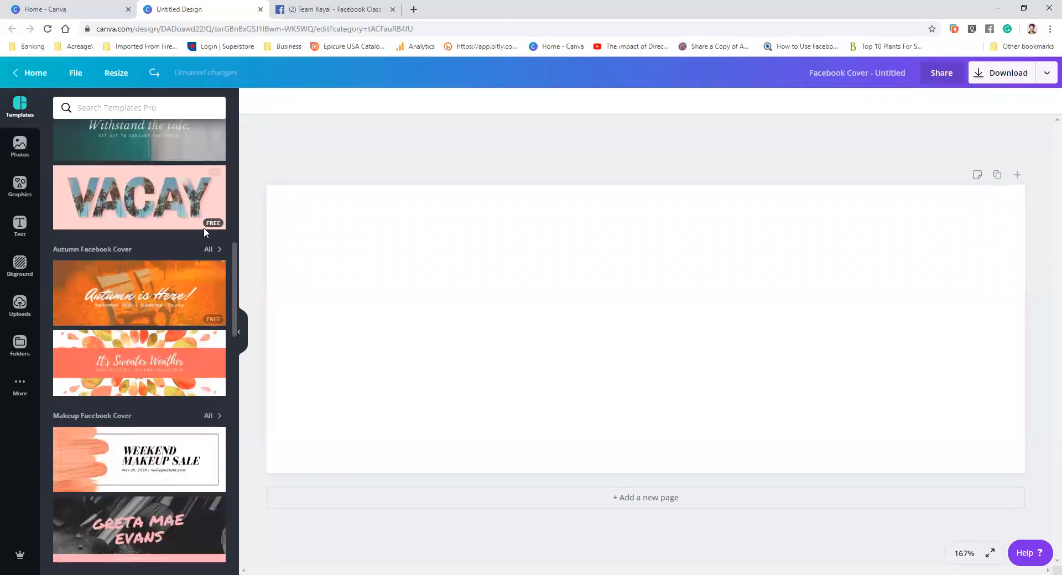
left_click(157, 361)
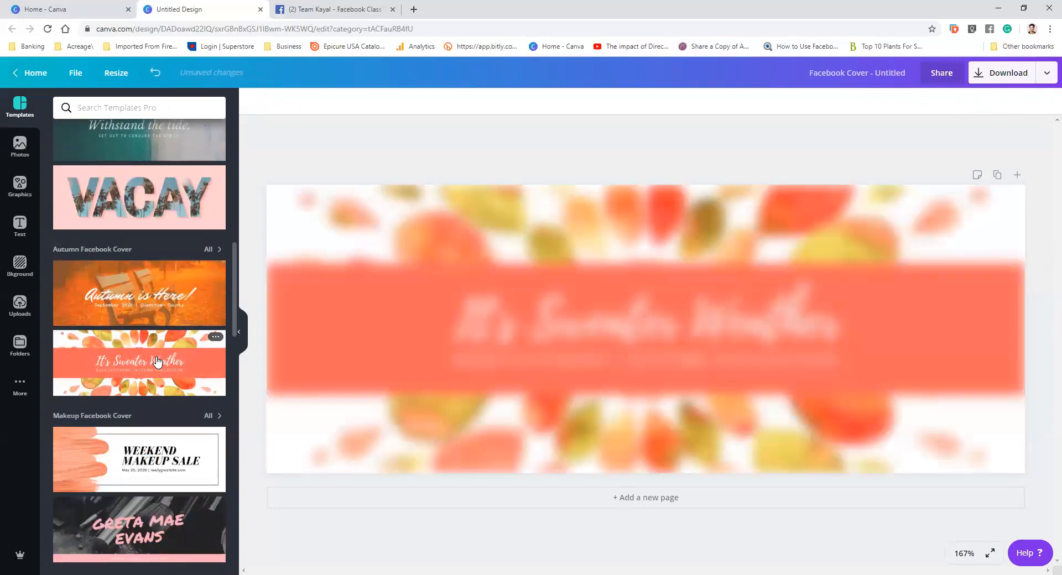
left_click(570, 238)
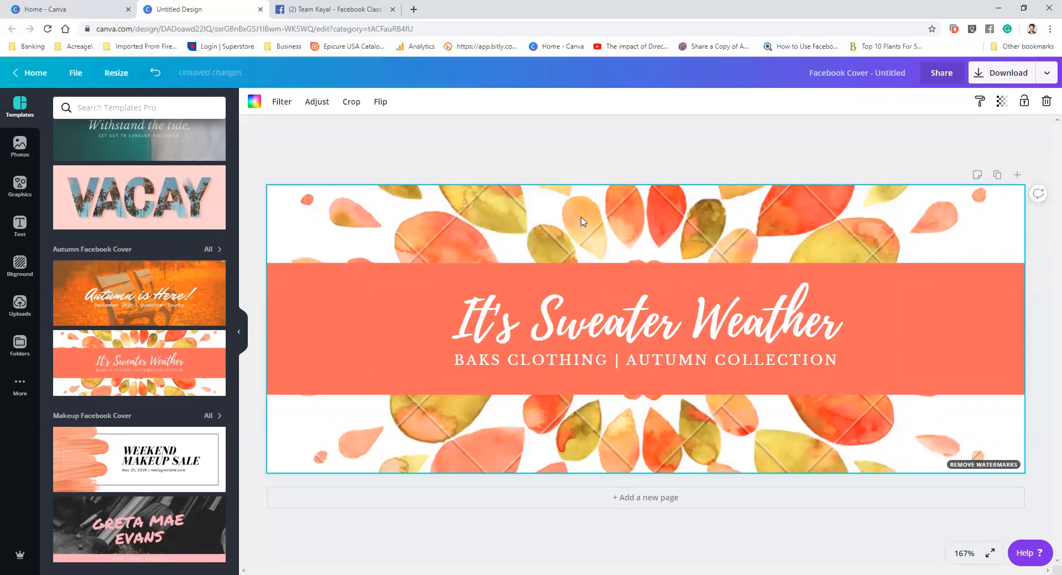
key("Delete")
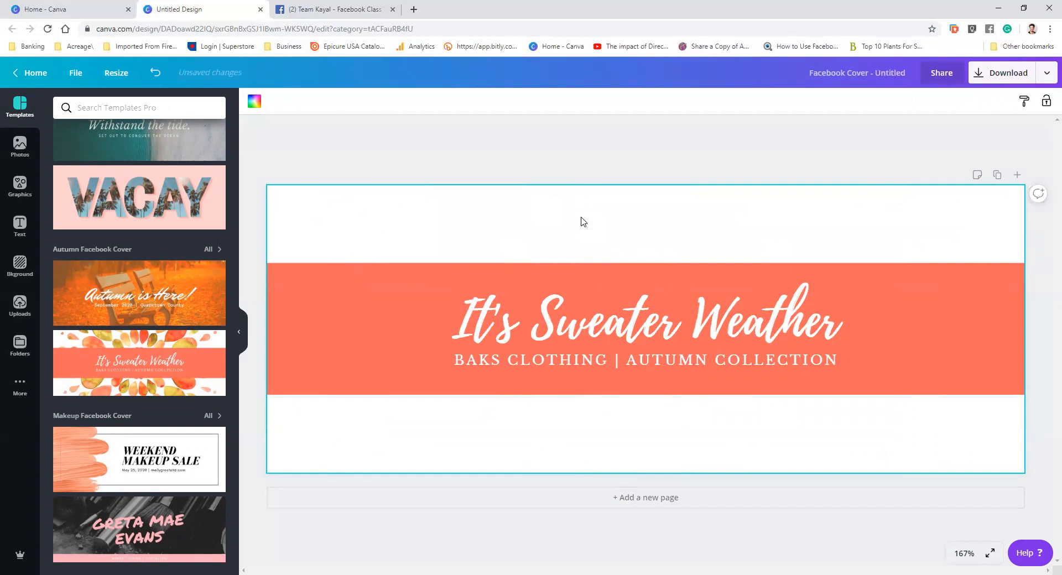
Insert the uploaded food ingredients photo and enlarge it to fill the whole cover
left_click(20, 304)
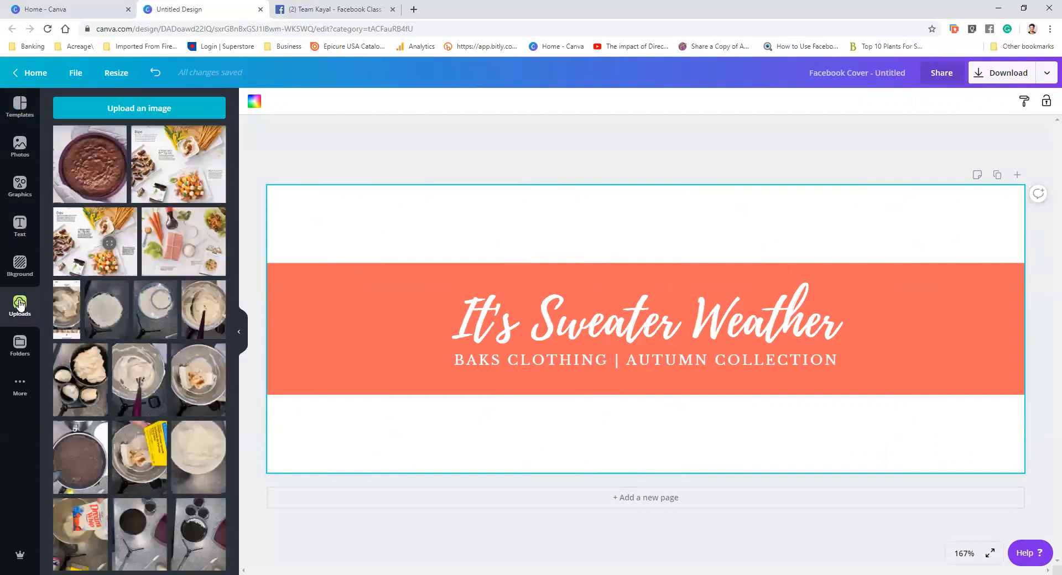
left_click(179, 230)
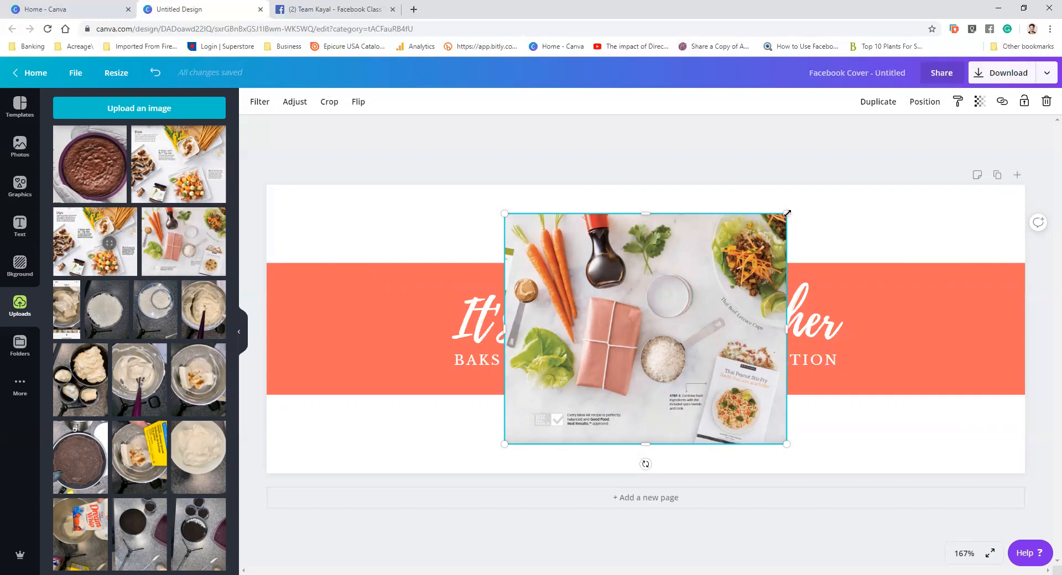
left_click_drag(928, 180, 1015, 184)
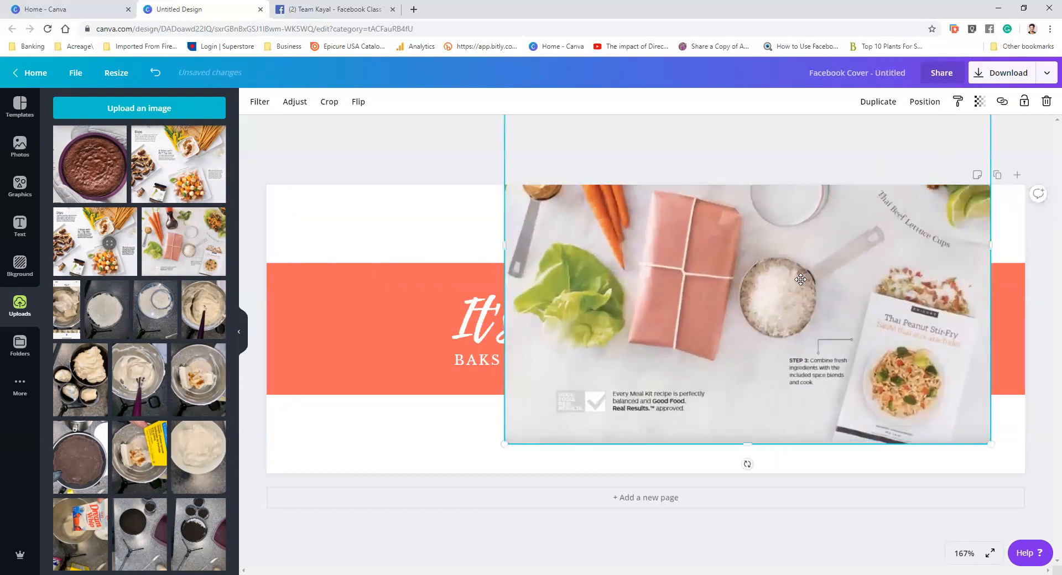
left_click_drag(858, 337, 902, 408)
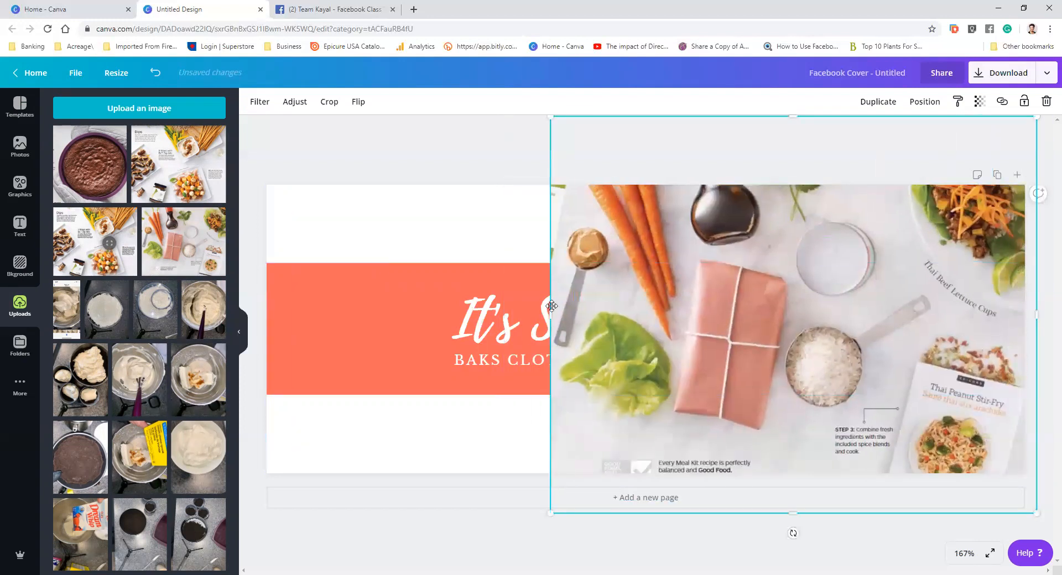
left_click_drag(550, 314, 259, 319)
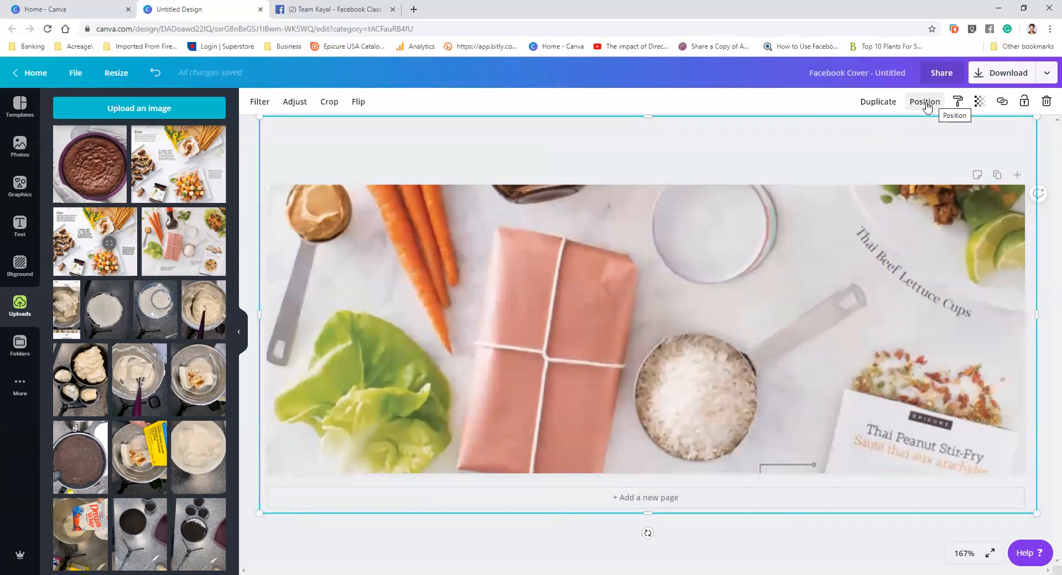
Send the food ingredients photo backward so it sits behind the title banner
left_click(926, 106)
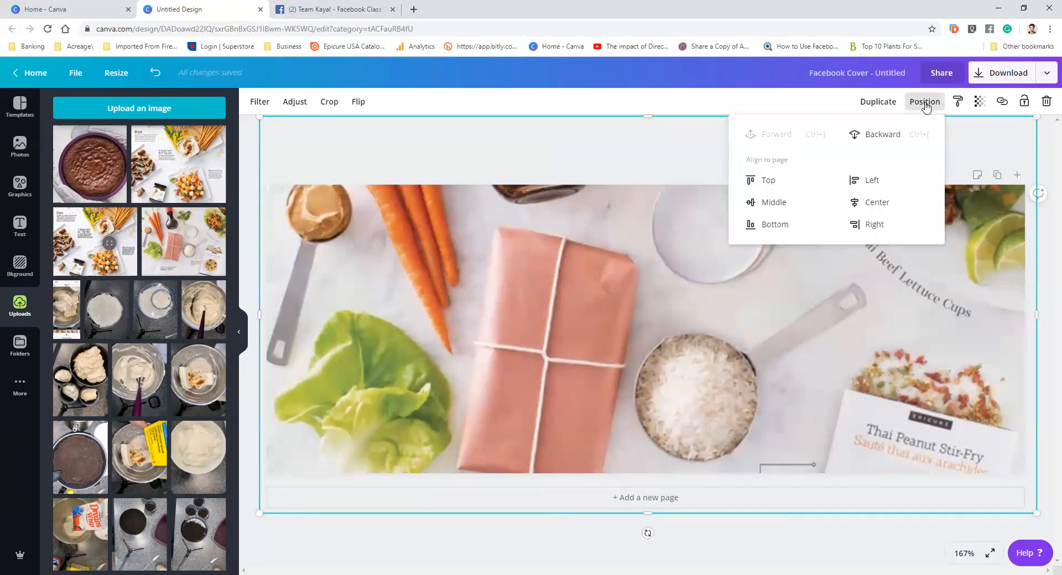
left_click(880, 138)
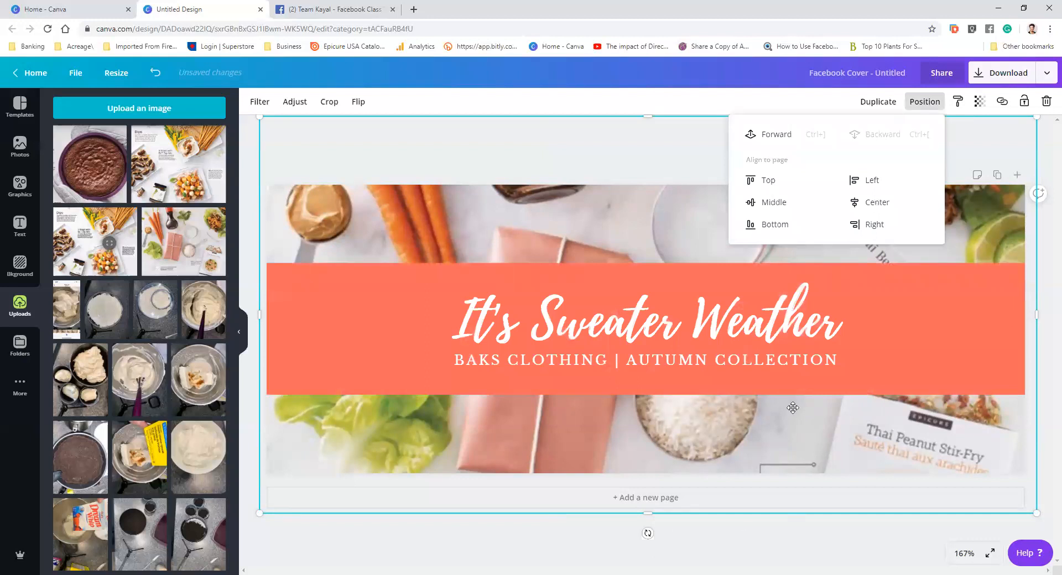
Select the It's Sweater Weather title text and change its font to Alegreya Sans Black
left_click(757, 326)
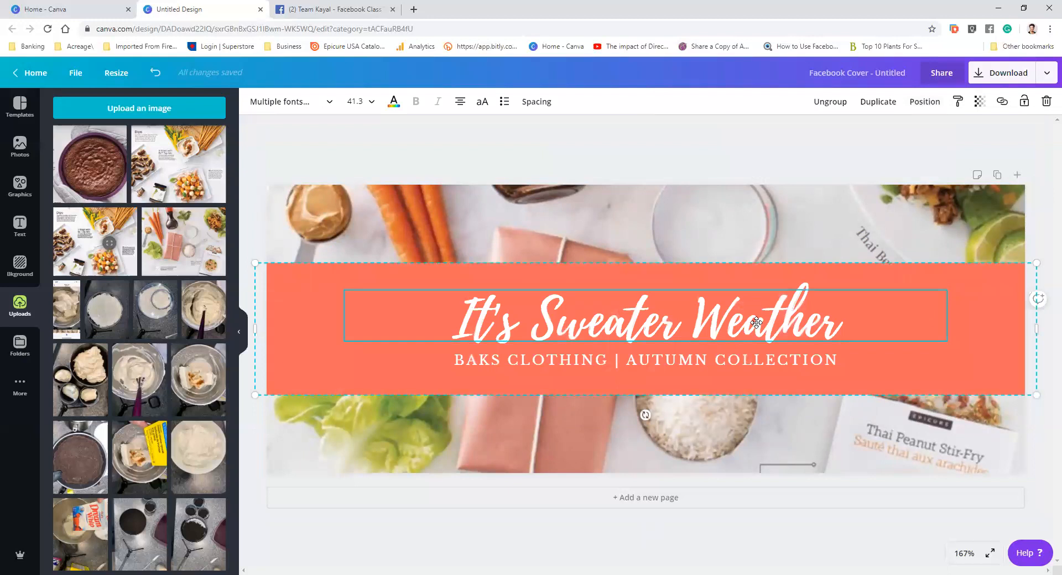
left_click(757, 322)
left_click(757, 322)
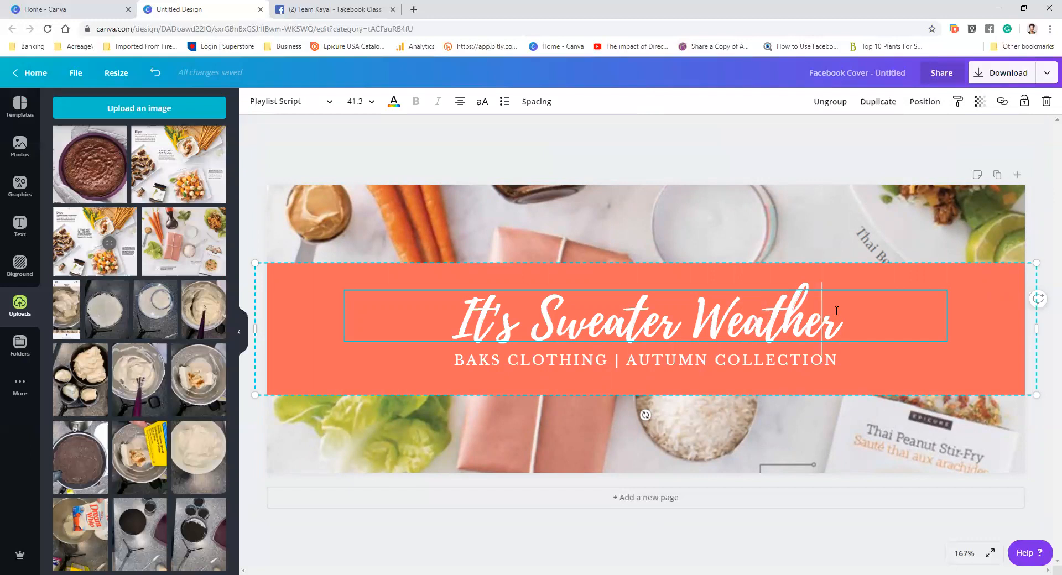
left_click_drag(840, 318, 451, 322)
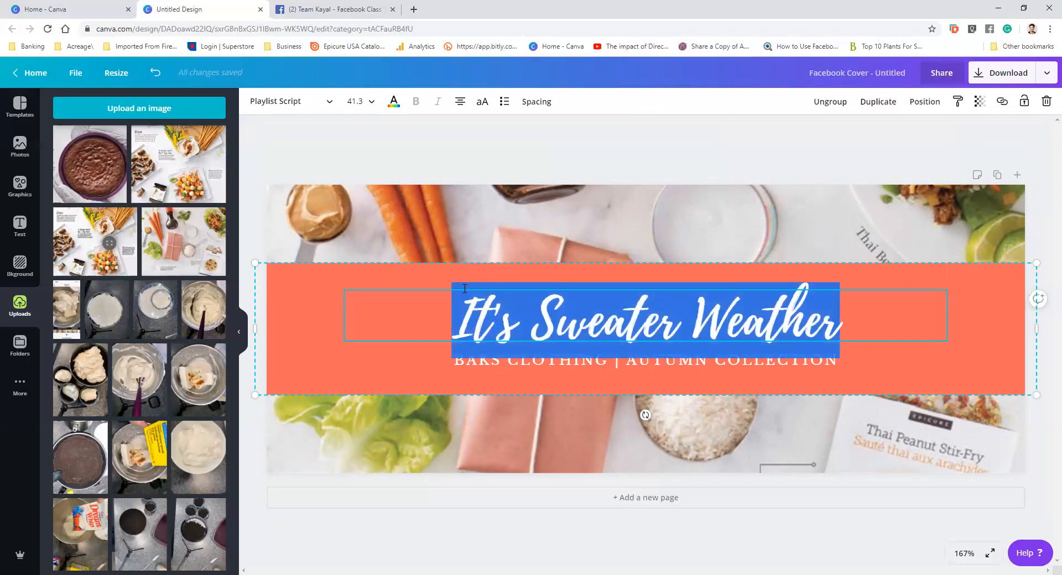
left_click(332, 101)
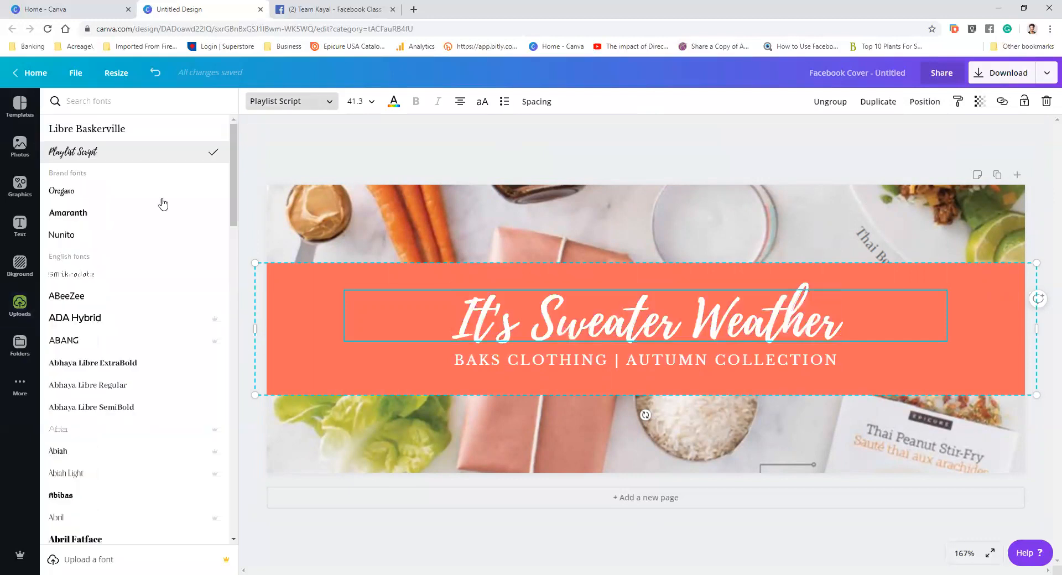
scroll(110, 345, "down", 2)
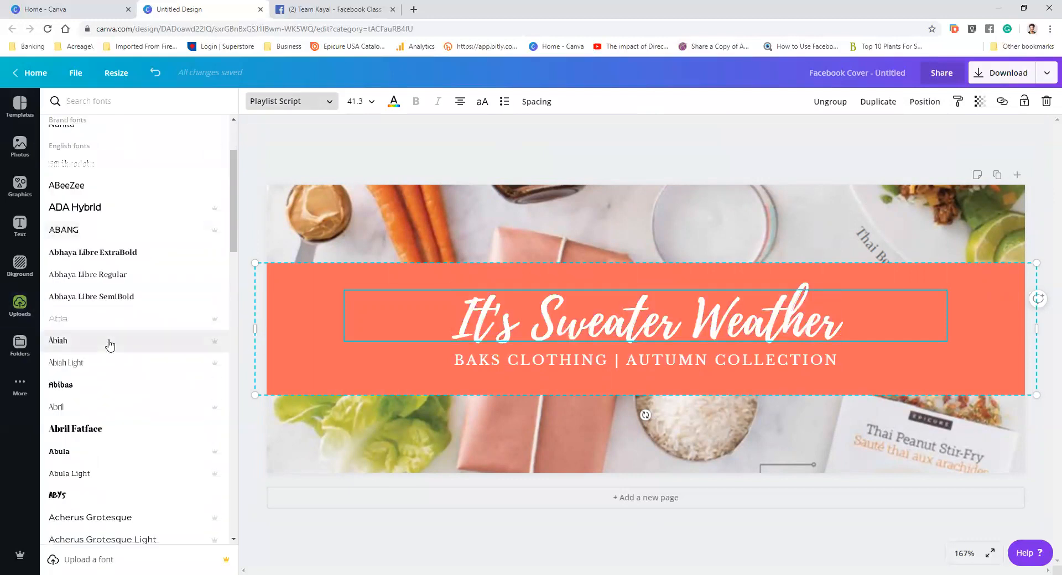
scroll(110, 345, "down", 5)
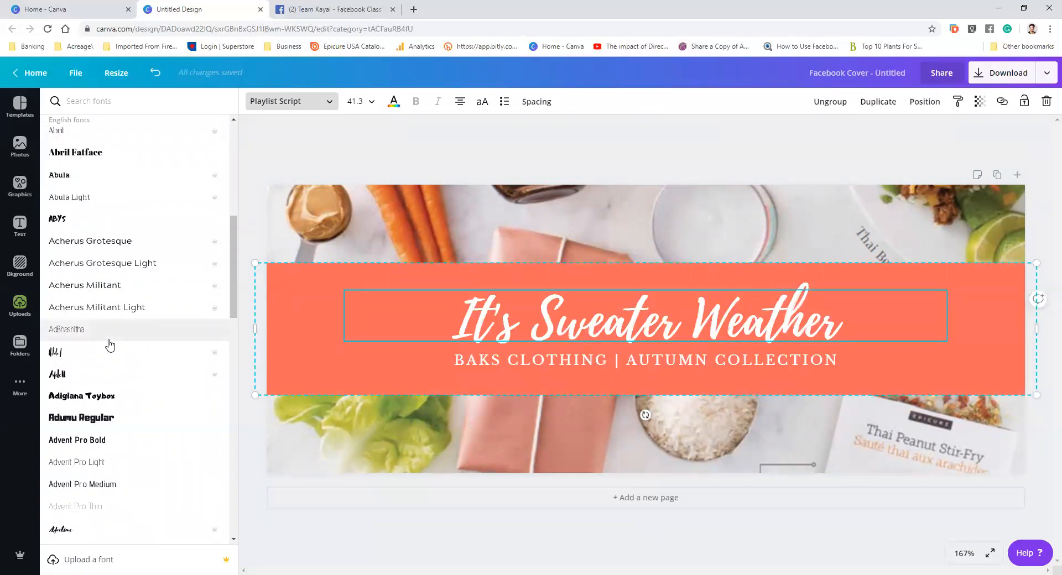
scroll(108, 344, "down", 3)
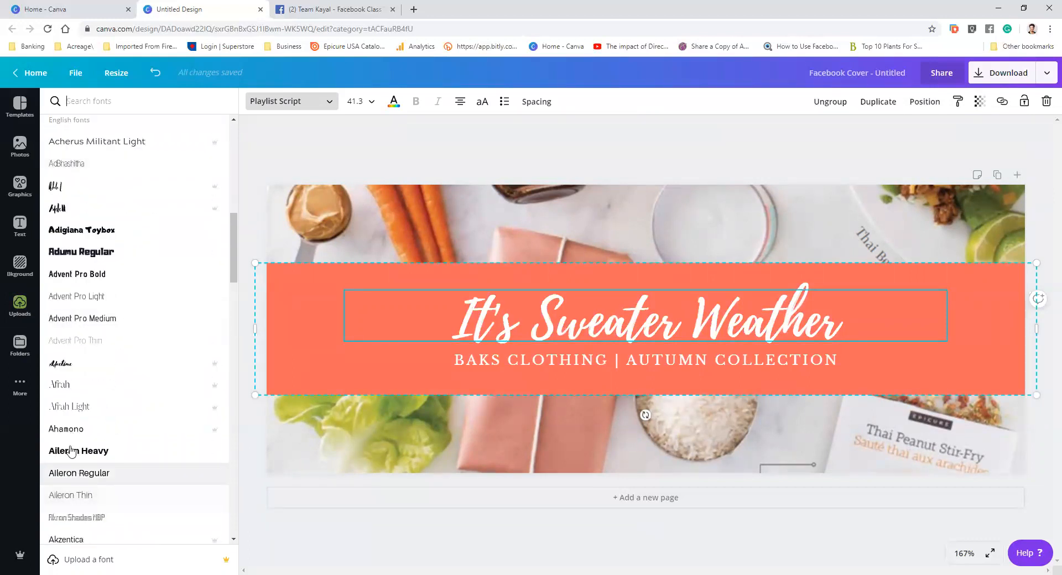
left_click(68, 430)
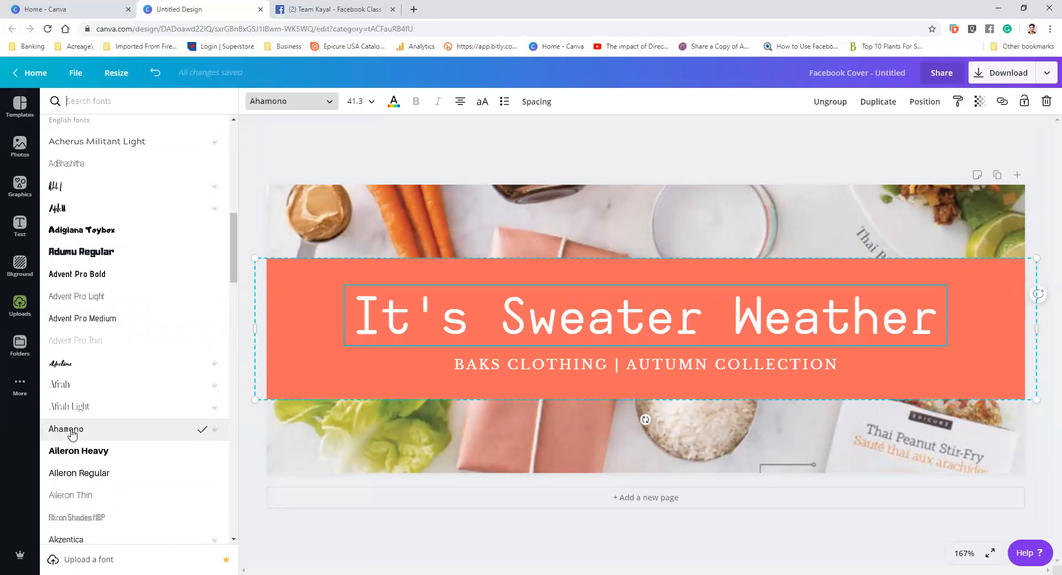
scroll(72, 435, "down", 4)
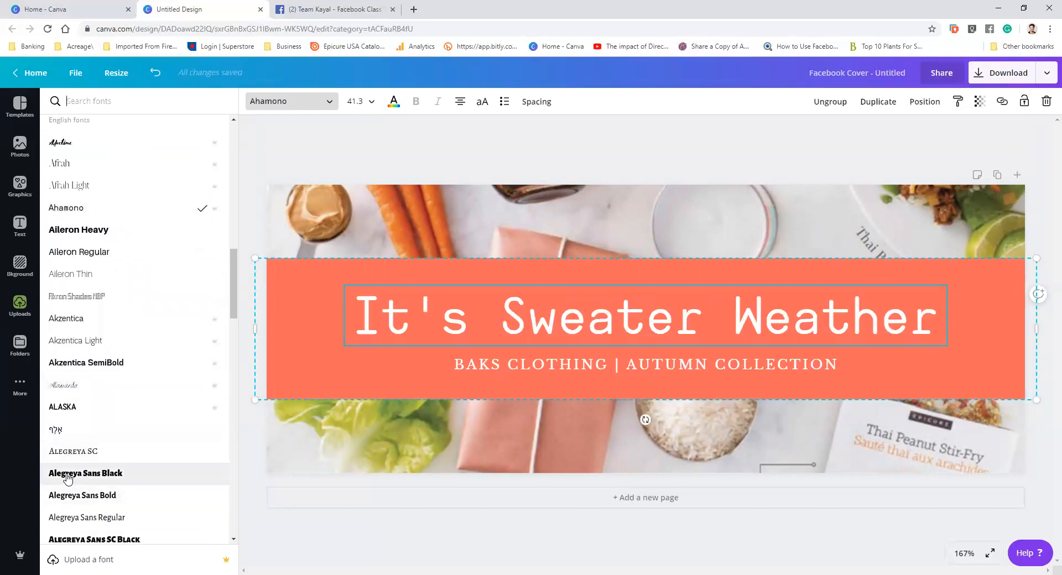
left_click(67, 477)
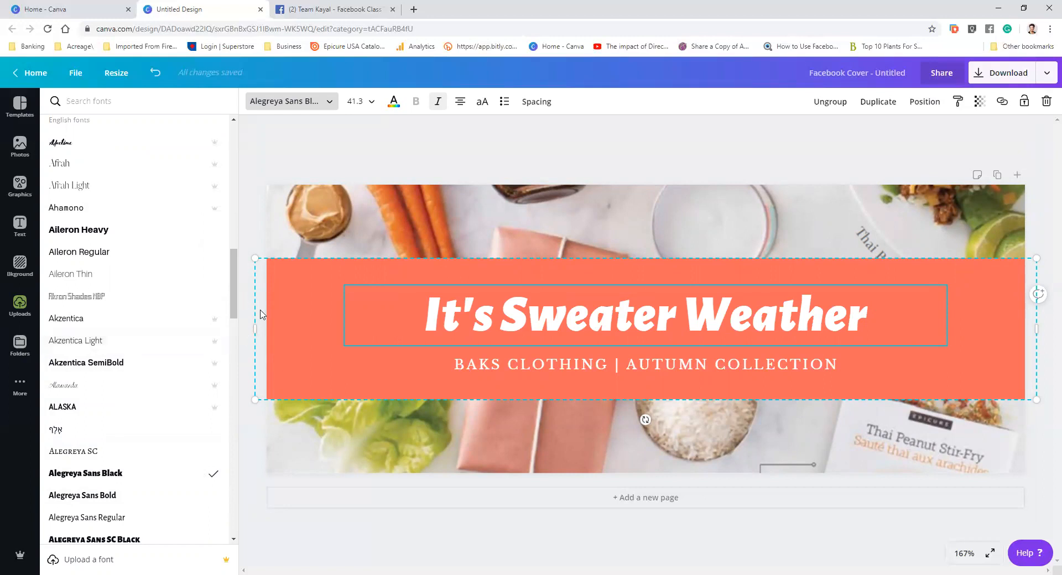
Widen the title banner slightly and recolour its rectangle with the default orange
left_click_drag(233, 328, 240, 330)
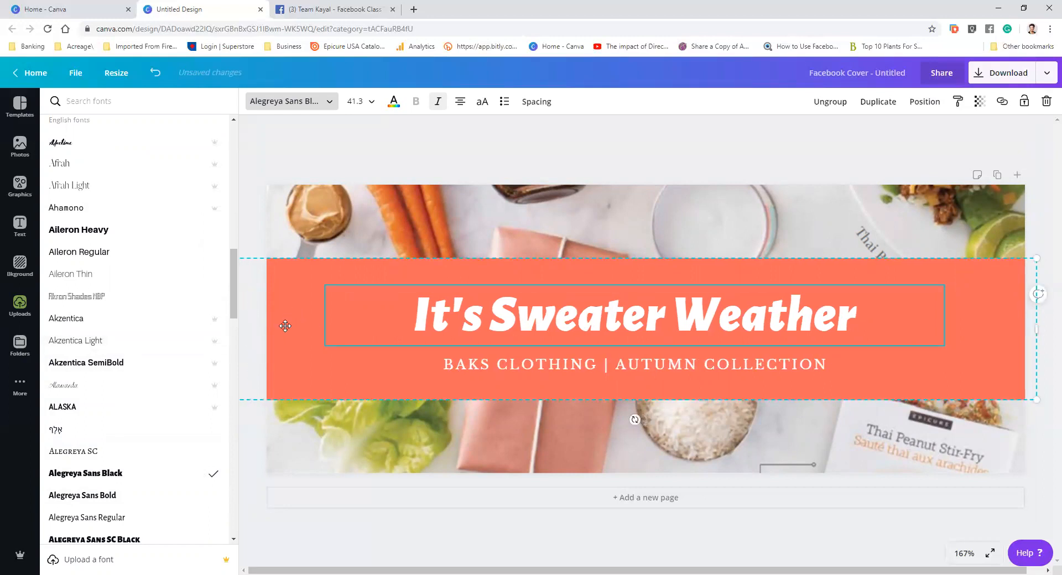
left_click(282, 289)
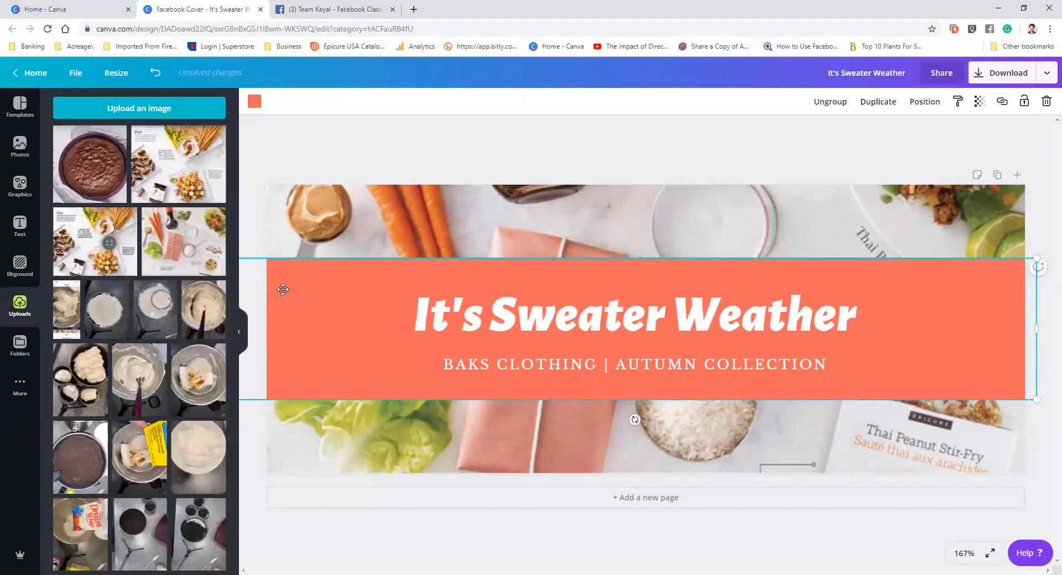
left_click(256, 118)
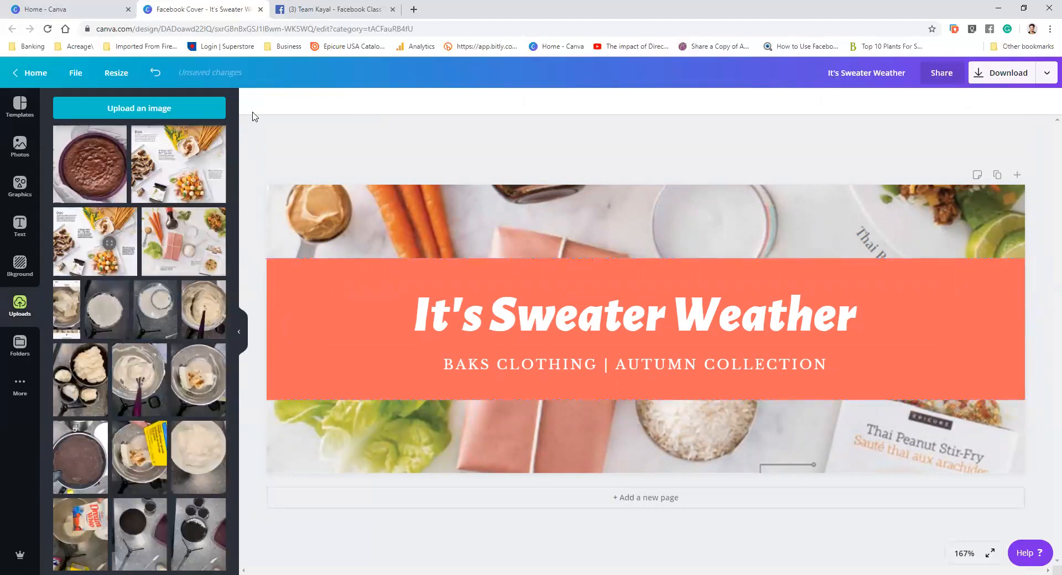
left_click(284, 277)
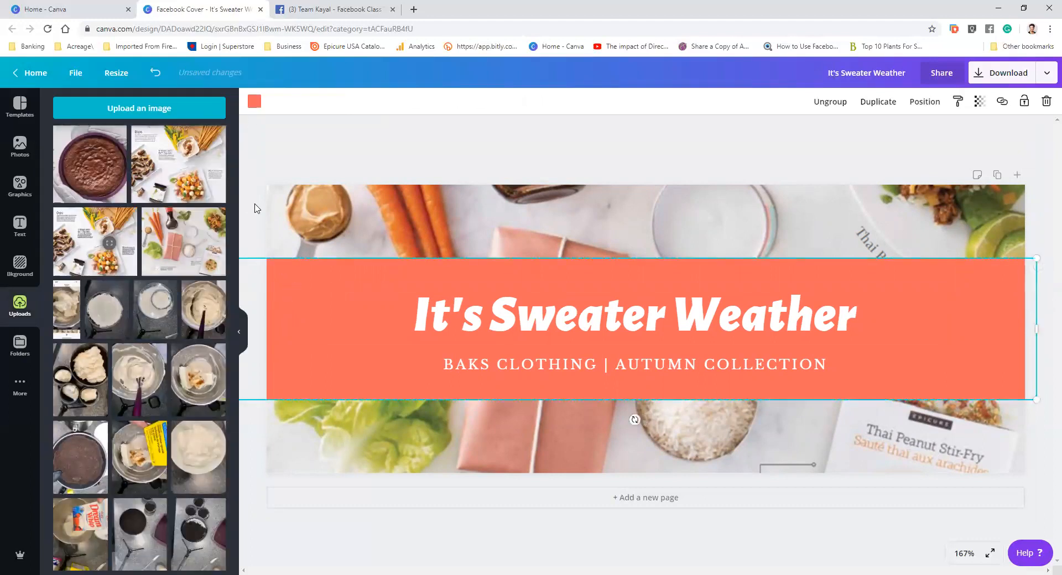
left_click(254, 103)
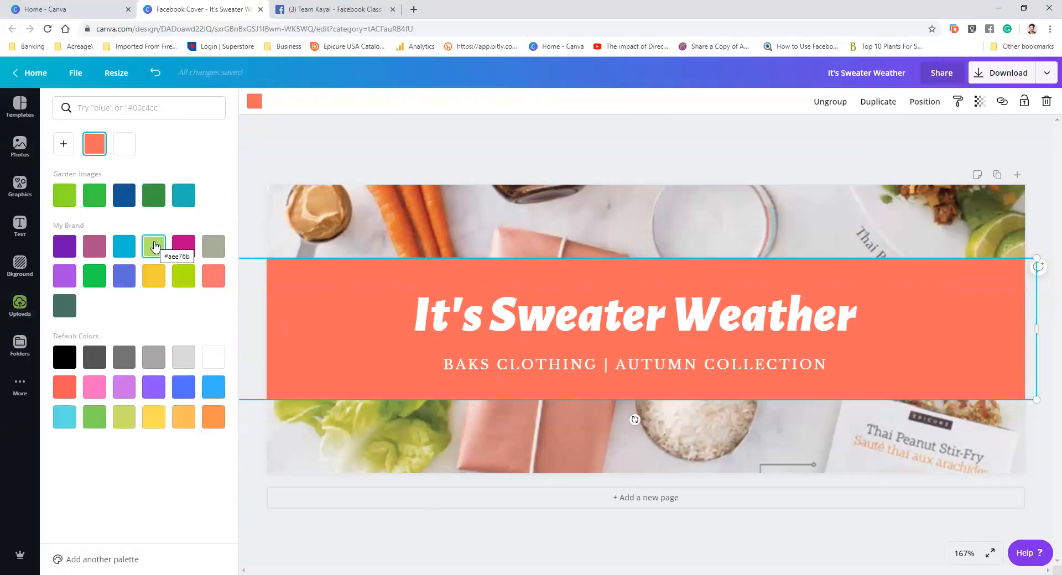
left_click(122, 423)
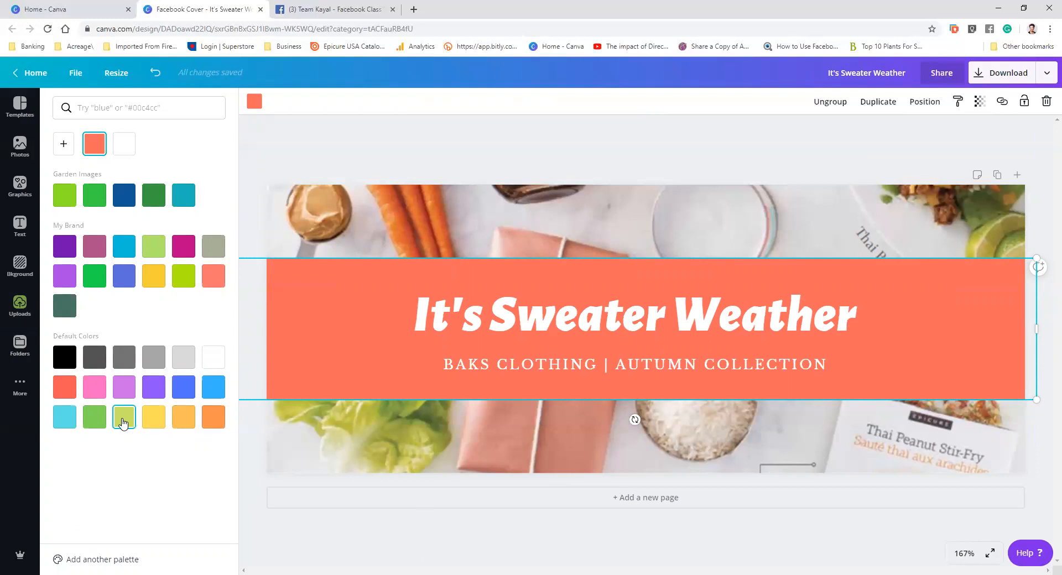
left_click(97, 392)
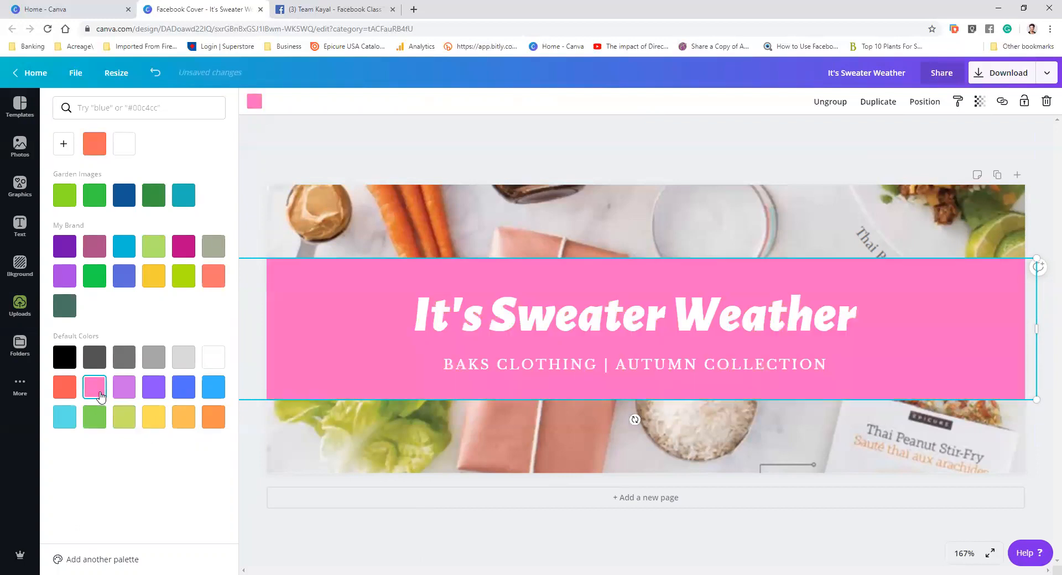
left_click(62, 390)
left_click(211, 424)
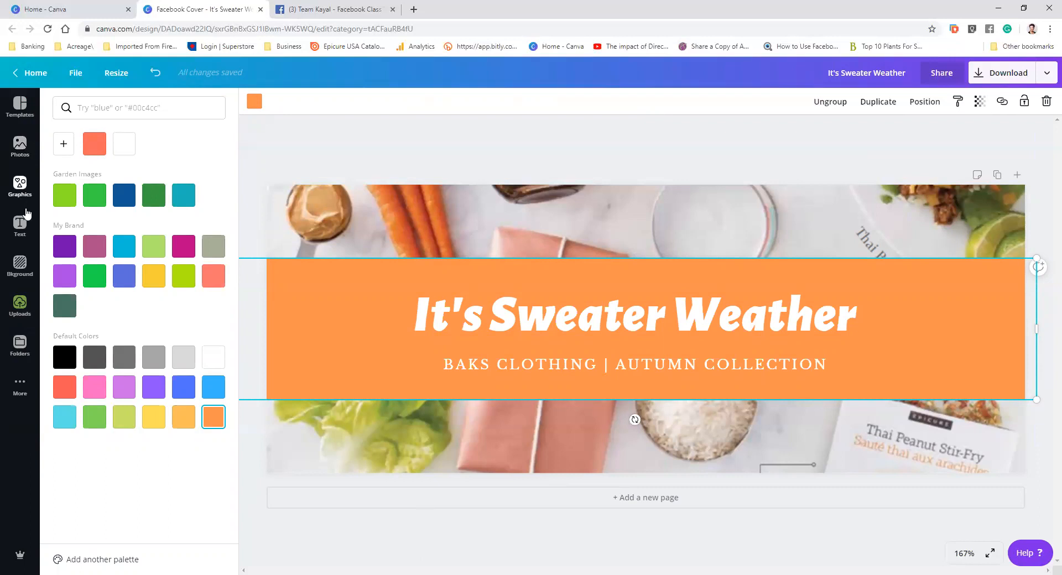
Delete the food ingredients photo from the cover background
left_click(20, 146)
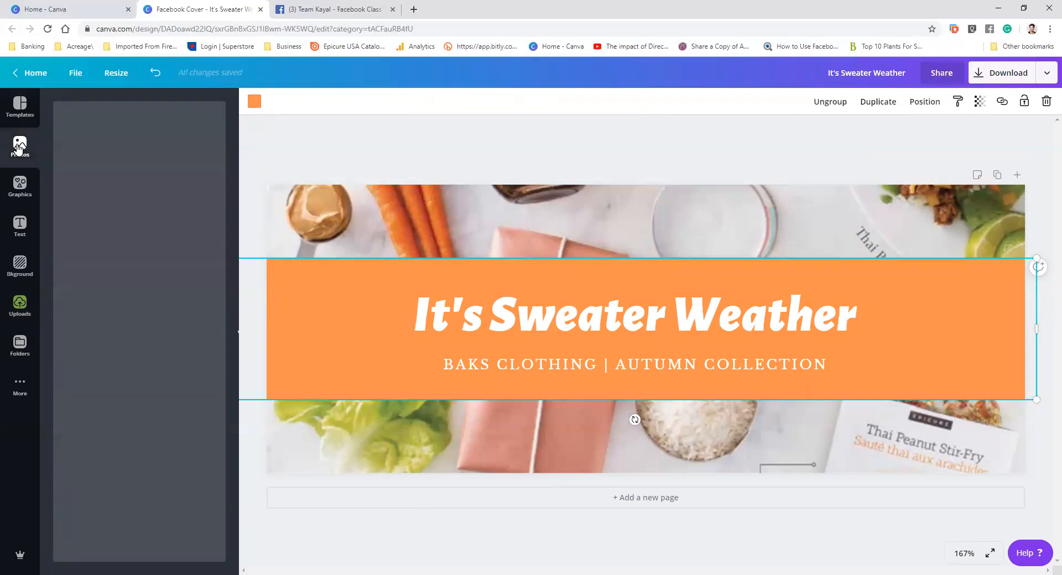
left_click(739, 232)
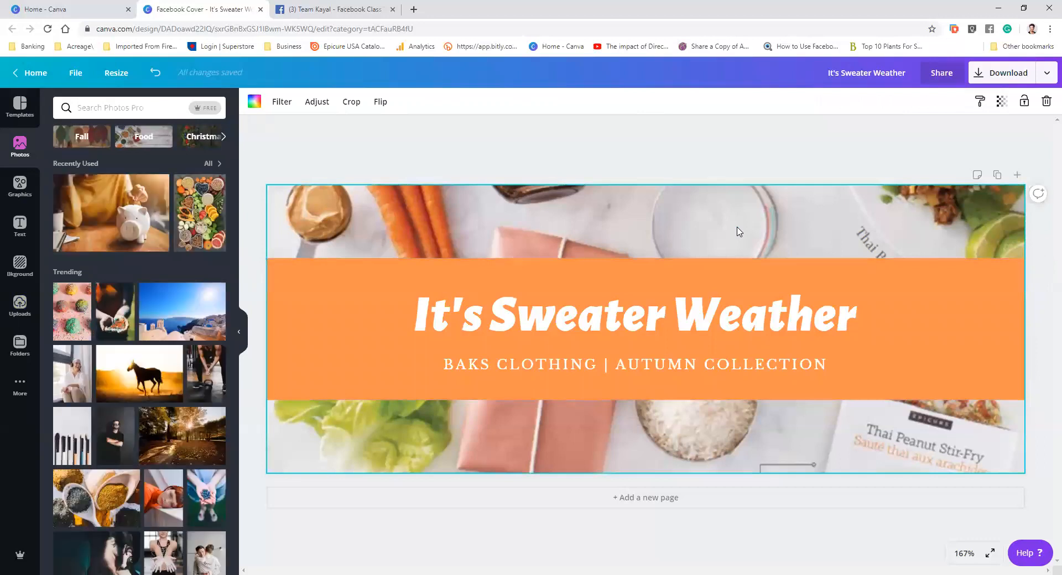
key("Delete")
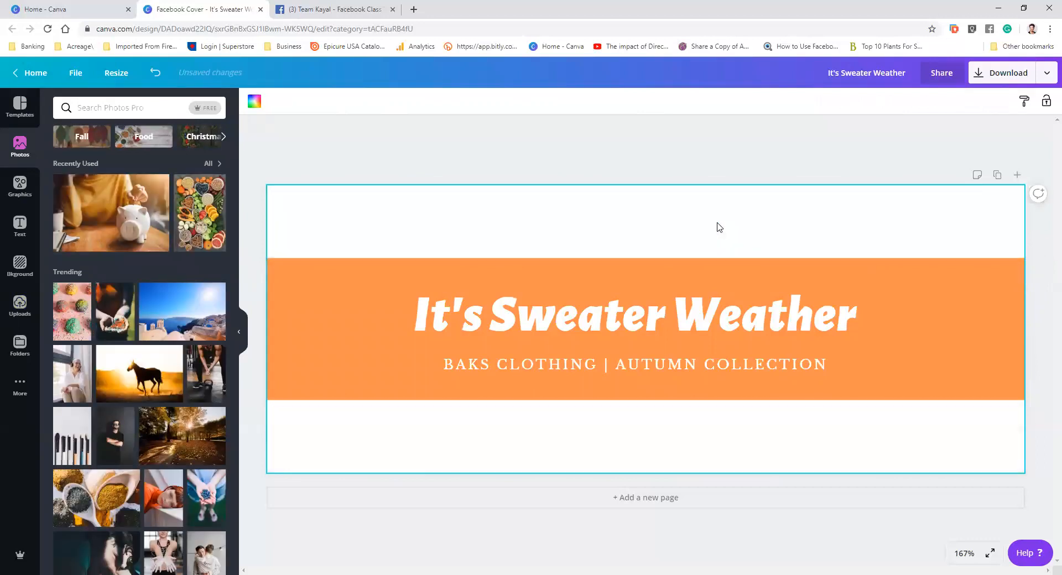
Search the photo library for food
left_click(119, 108)
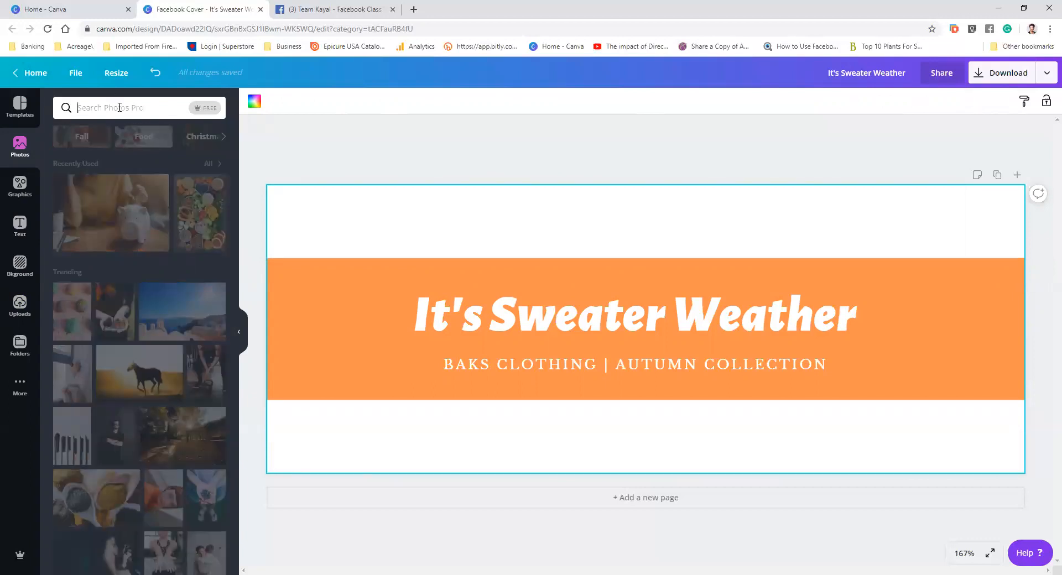
type("food")
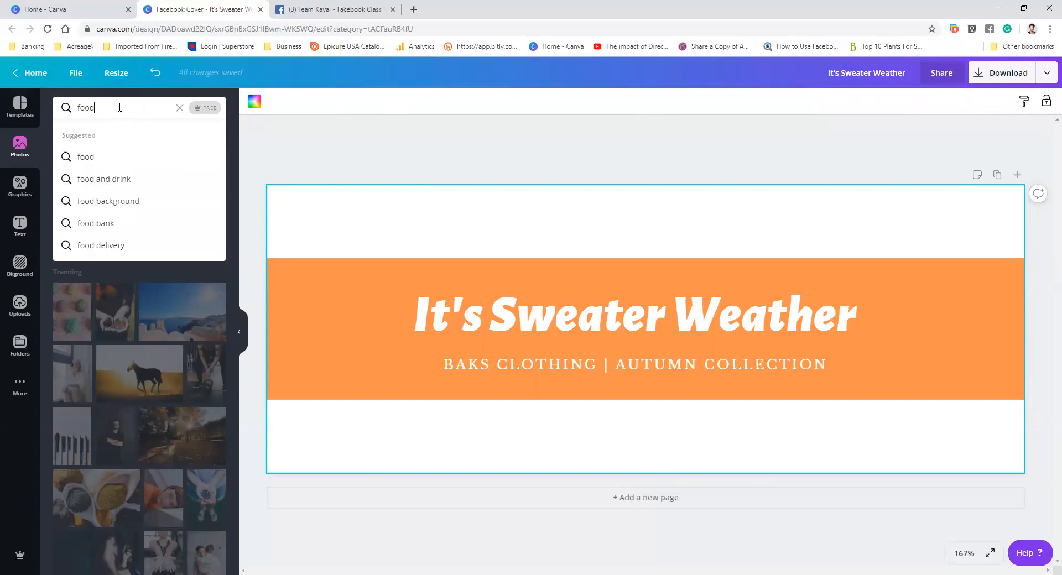
key("Return")
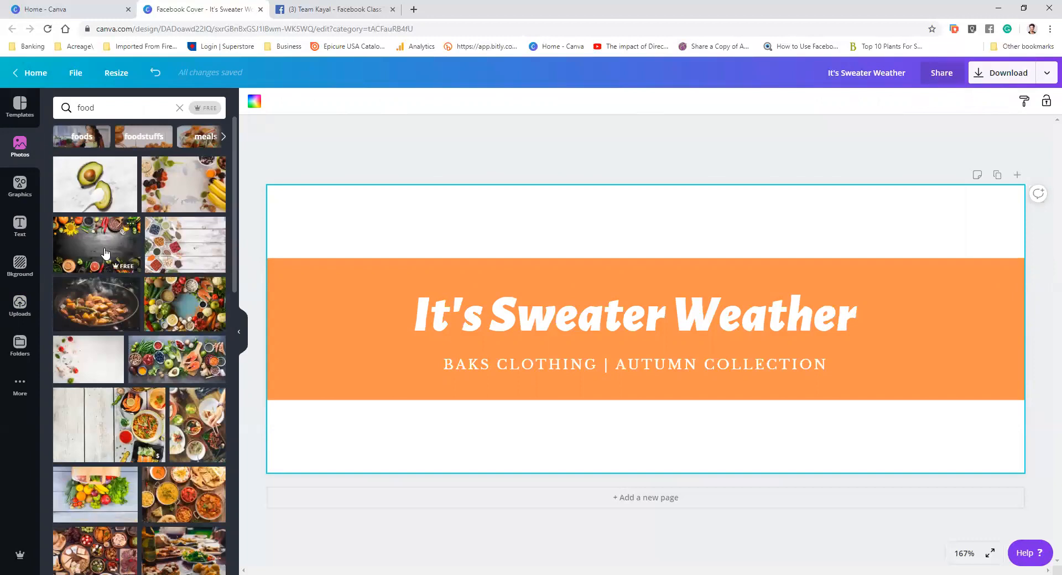
left_click(105, 253)
left_click_drag(828, 214, 886, 172)
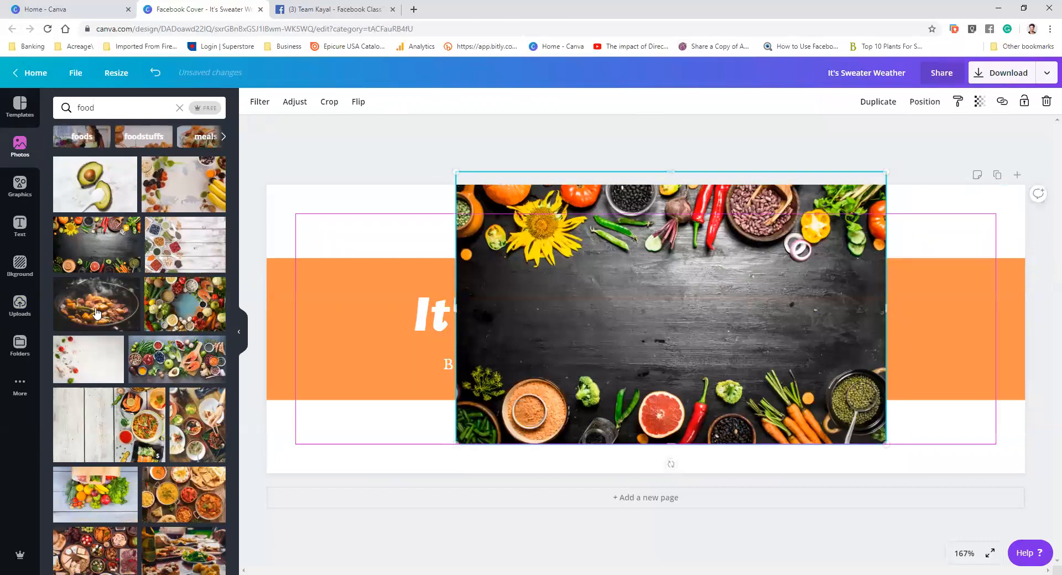
key("Delete")
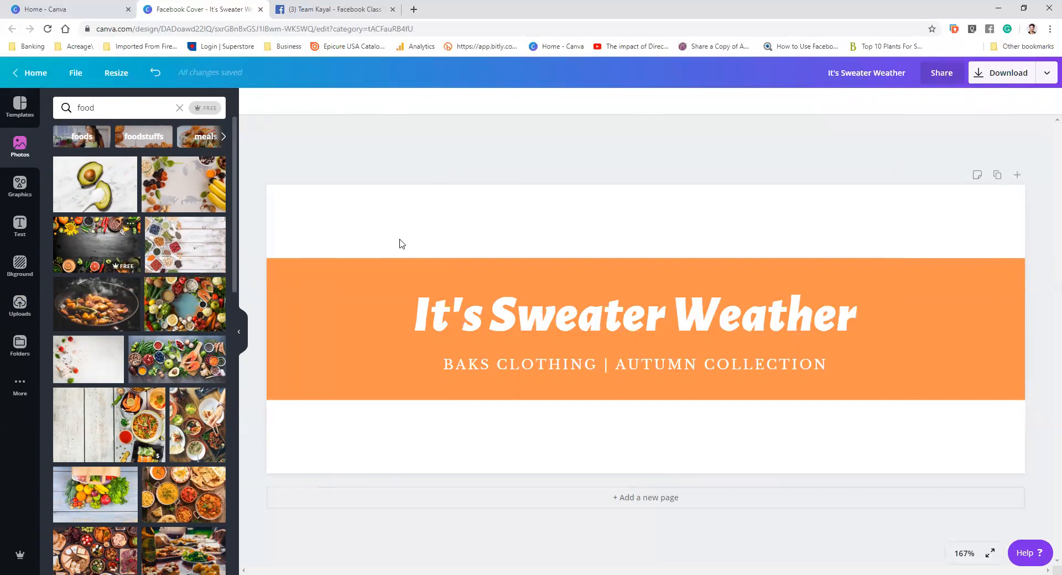
Insert the dark wooden table photo with vegetable borders and stretch it to fill the whole cover
left_click_drag(399, 239, 430, 254)
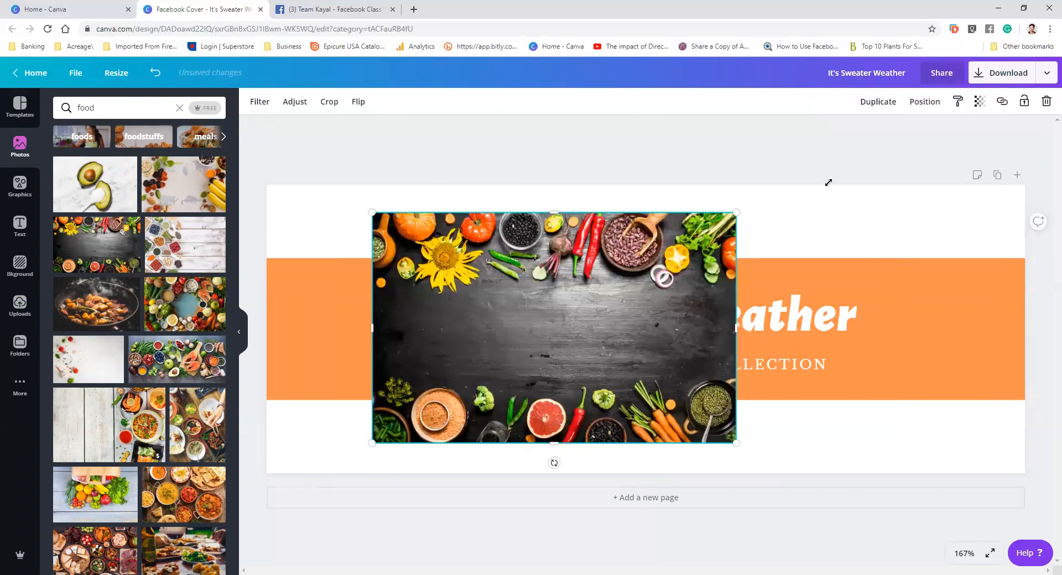
left_click_drag(828, 182, 827, 183)
left_click_drag(1006, 298, 1024, 303)
left_click_drag(882, 311, 883, 325)
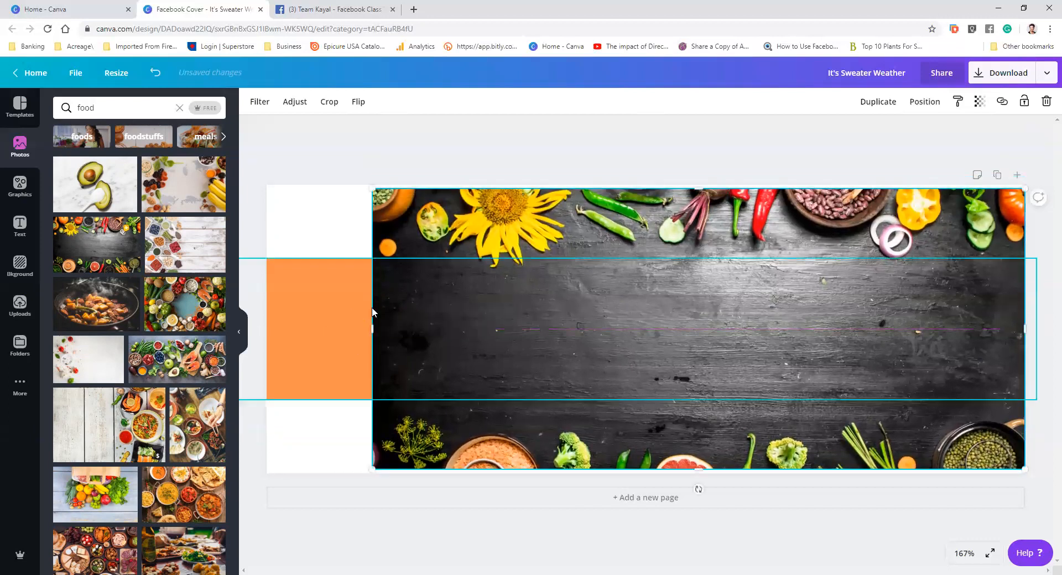
left_click_drag(372, 328, 252, 330)
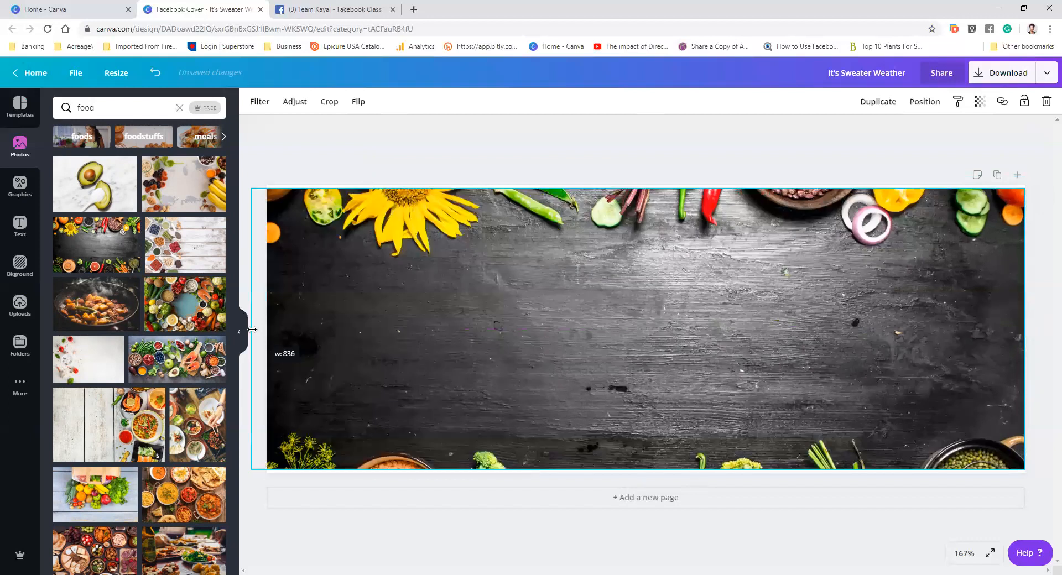
Send the dark food photo backward behind the orange title banner
left_click(930, 103)
left_click(885, 135)
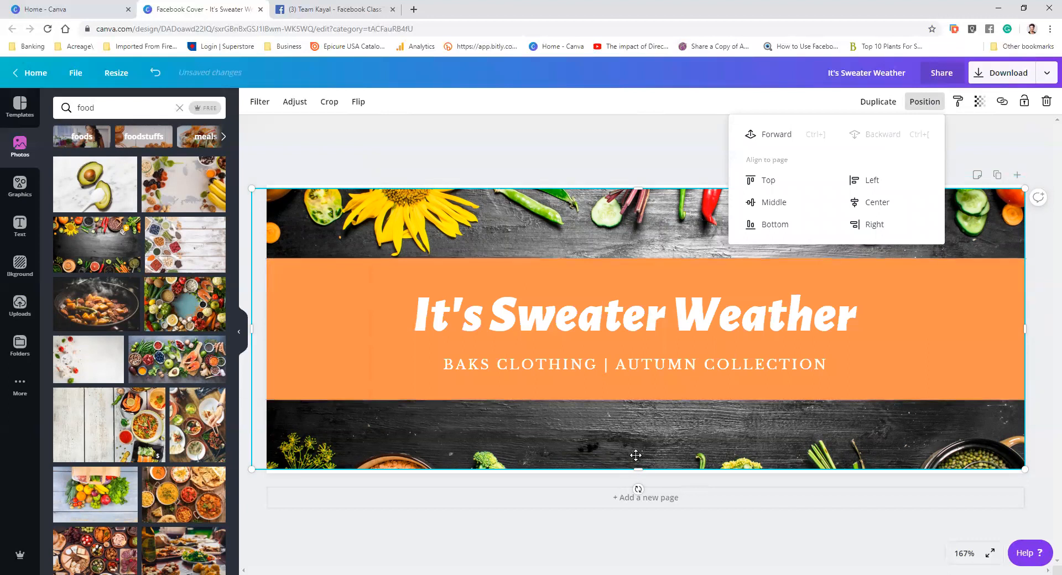
left_click(702, 321)
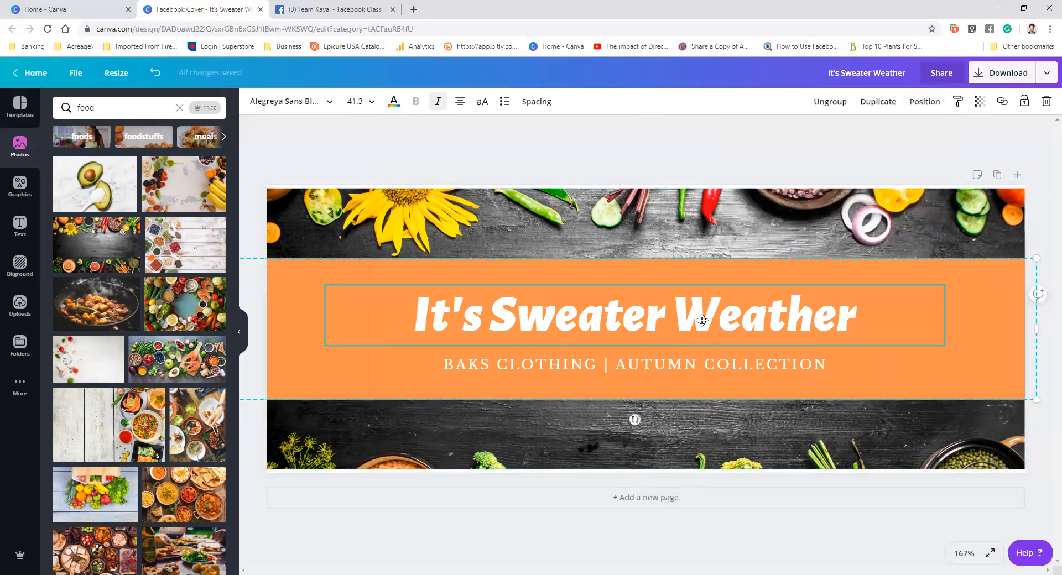
left_click(156, 367)
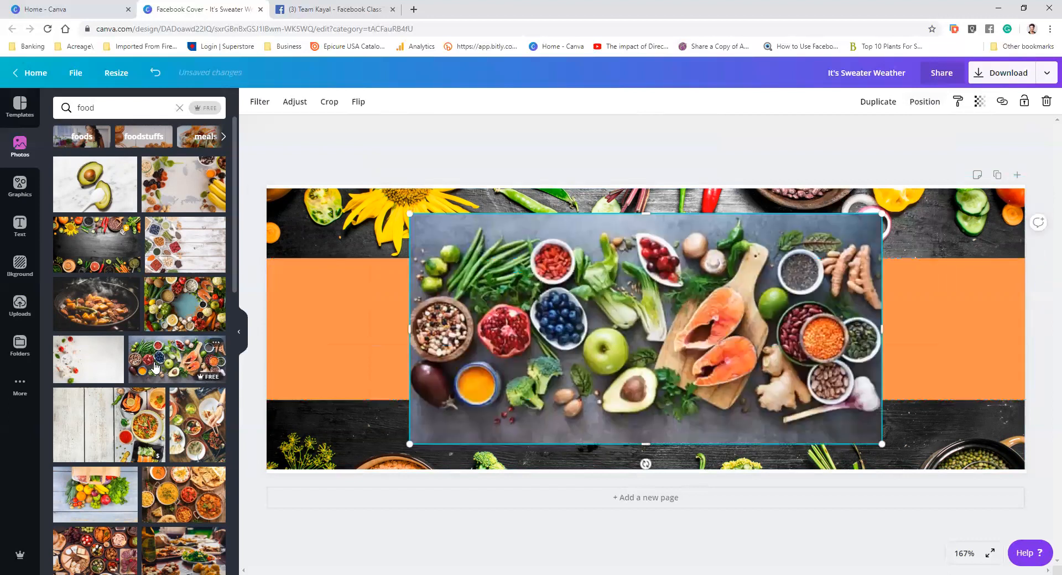
left_click(155, 72)
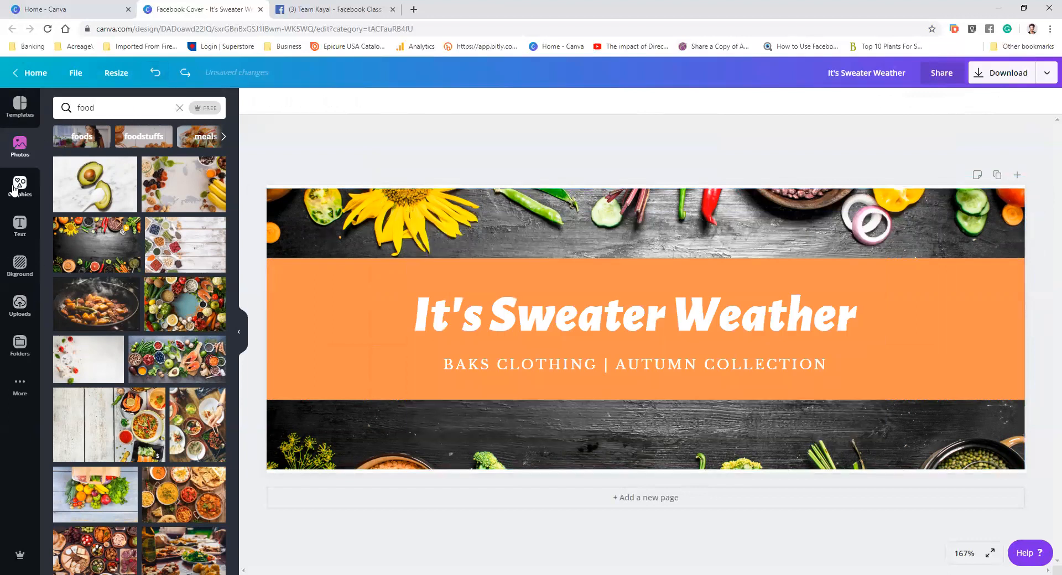
Return to the home page and create a new Instagram Post design
left_click(35, 77)
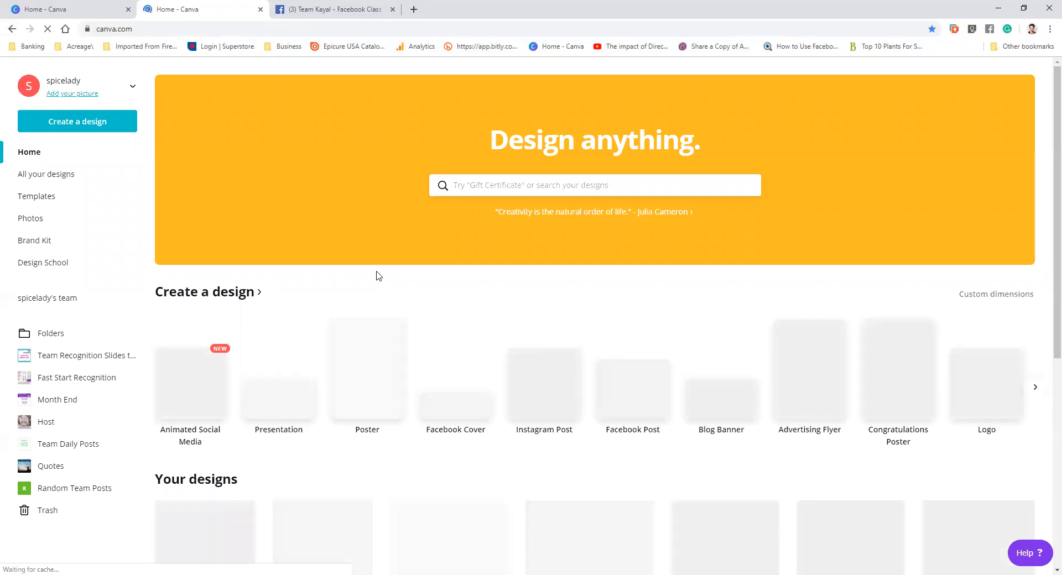
scroll(370, 268, "down", 2)
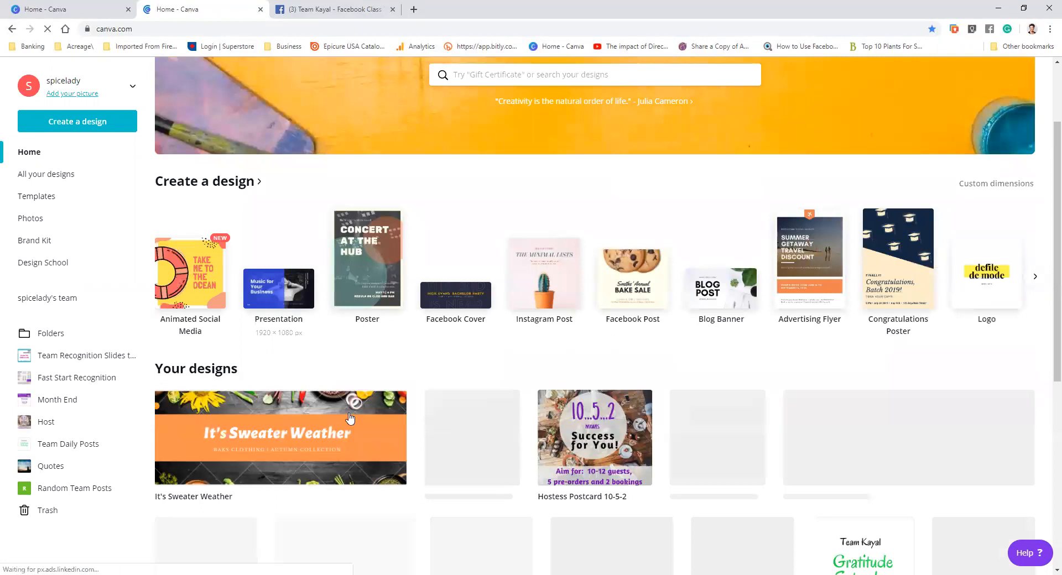
scroll(332, 349, "down", 2)
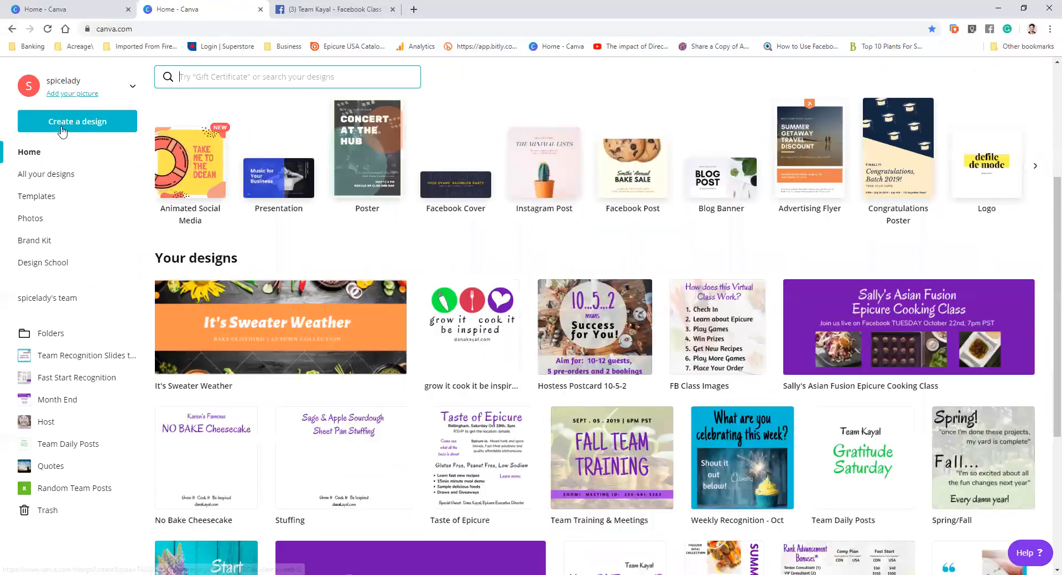
left_click(66, 127)
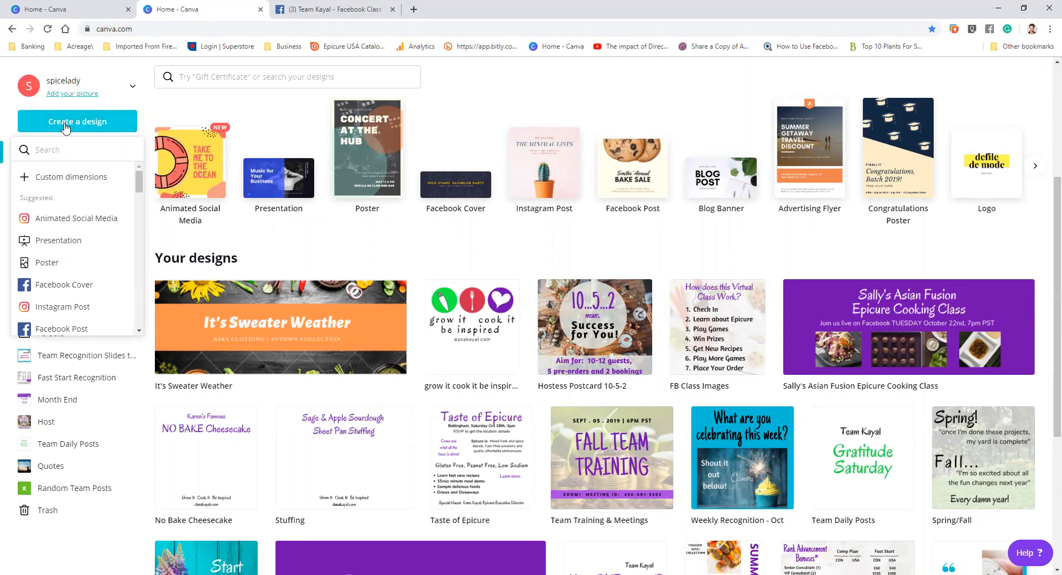
scroll(64, 280, "down", 1)
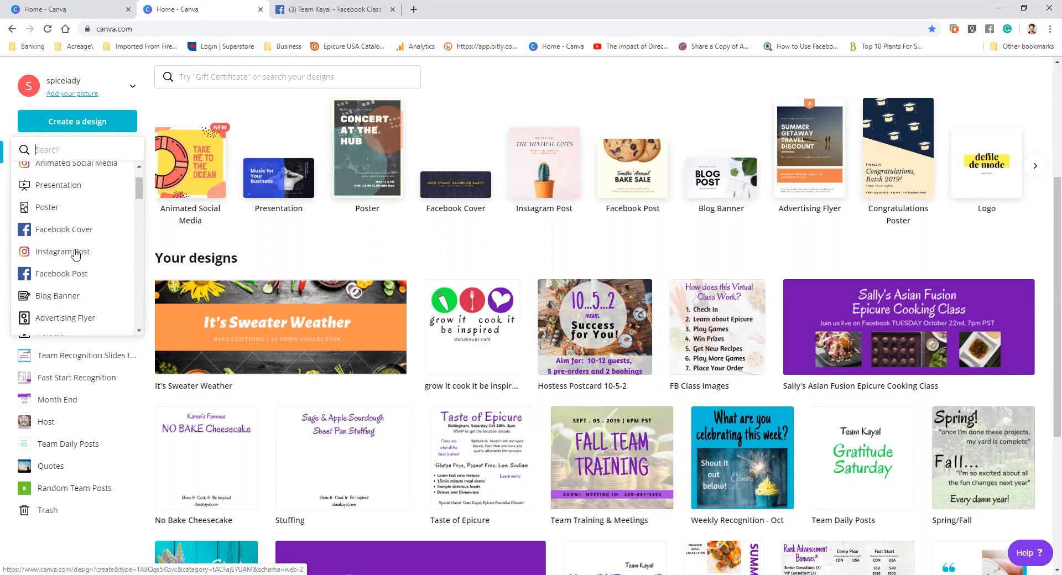
left_click(75, 252)
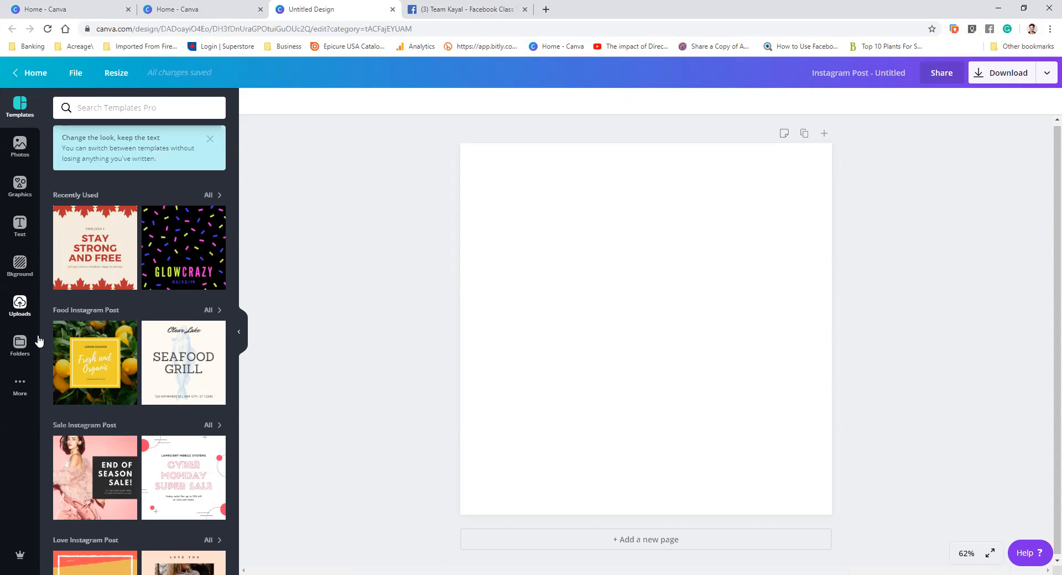
Add a rounded square frame graphic to the post and nudge it into place
left_click(22, 193)
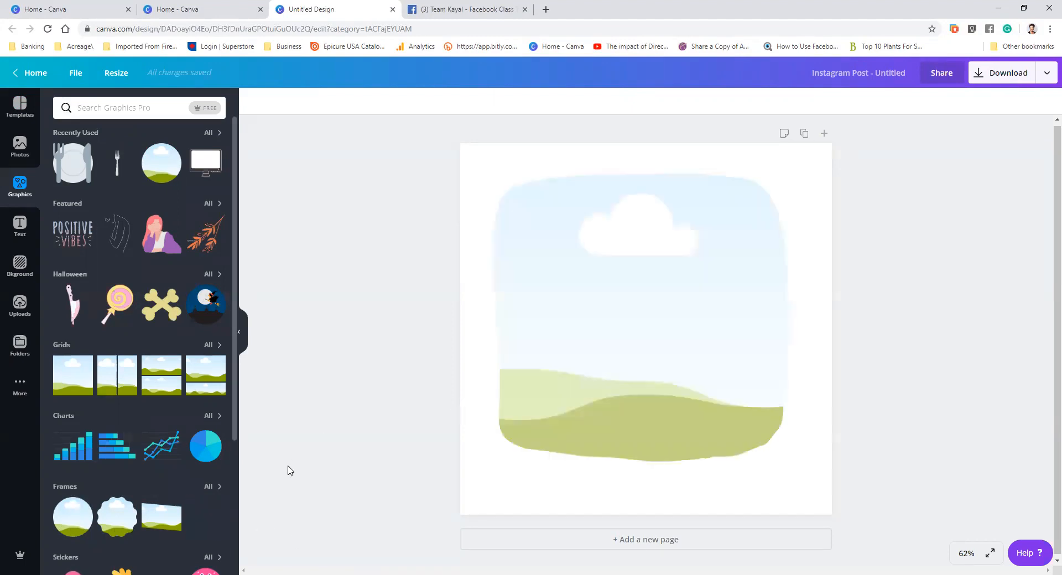
left_click(930, 296)
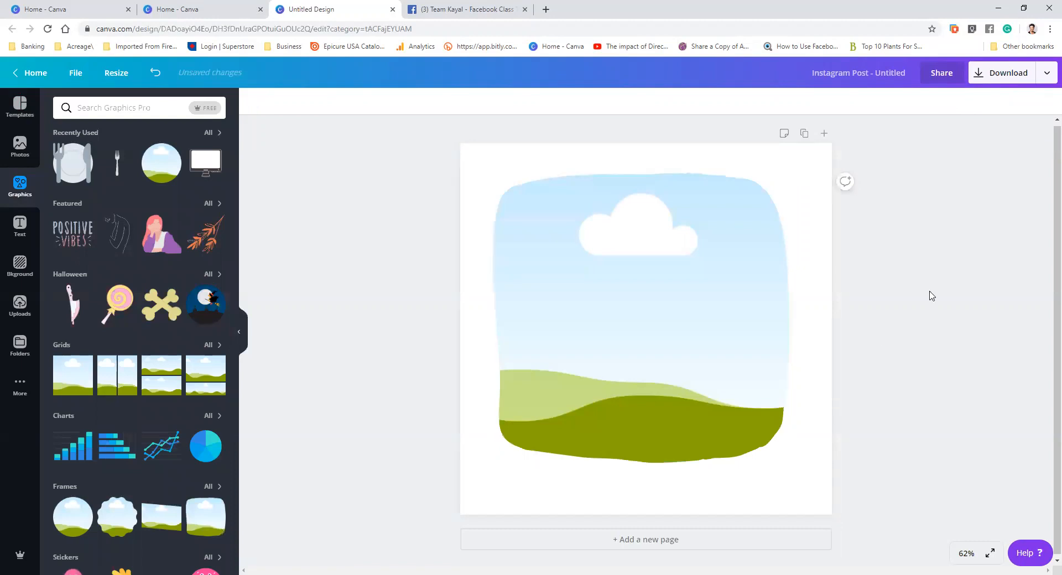
left_click(730, 328)
mouse_move(730, 328)
left_mouse_down()
mouse_move(719, 330)
mouse_move(734, 338)
left_mouse_up()
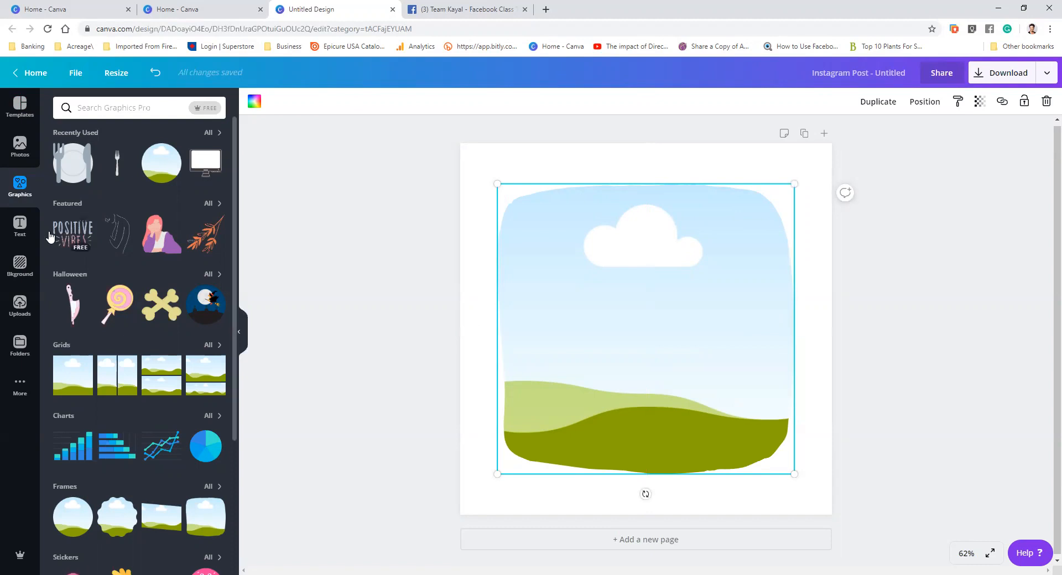
left_click(17, 147)
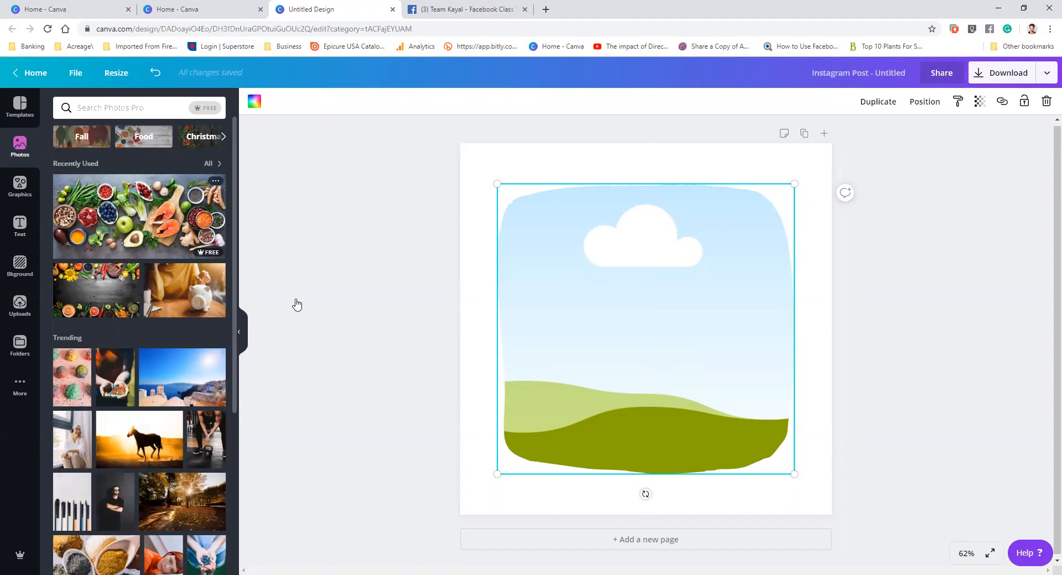
left_click_drag(297, 305, 561, 251)
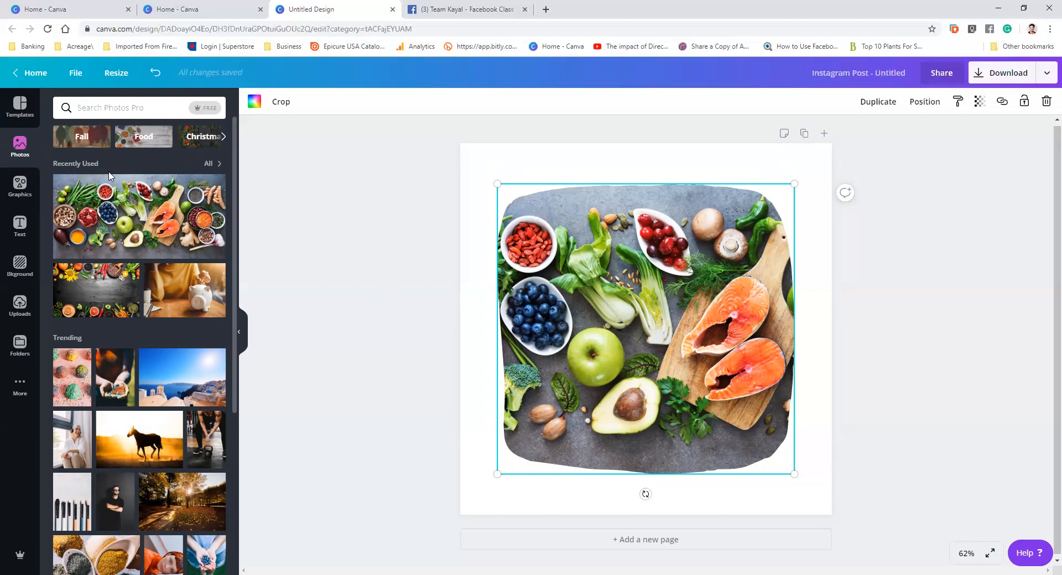
key("Delete")
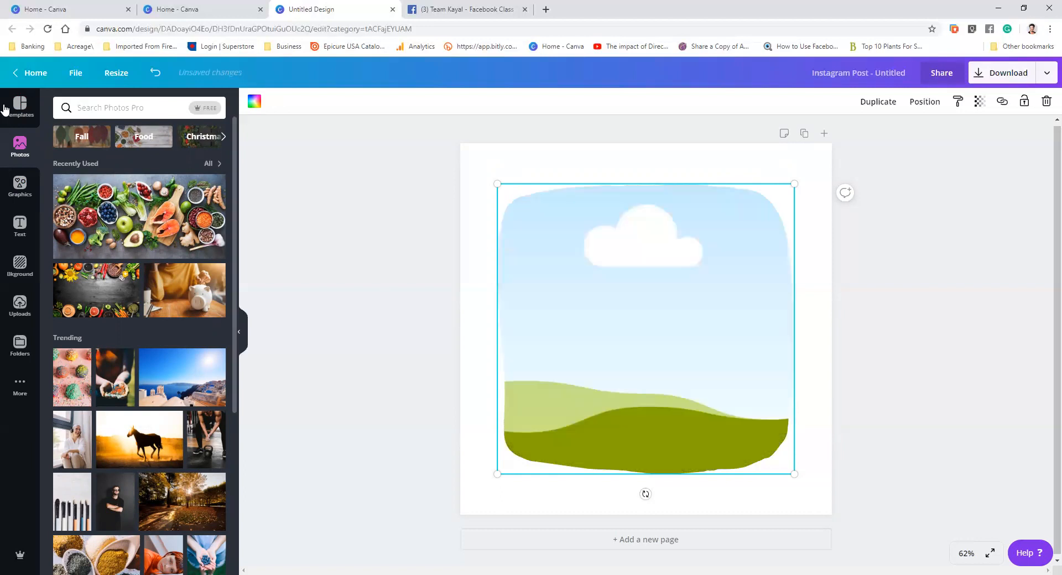
Fill the frame with the uploaded purple smoothie bowl photo
left_click(20, 305)
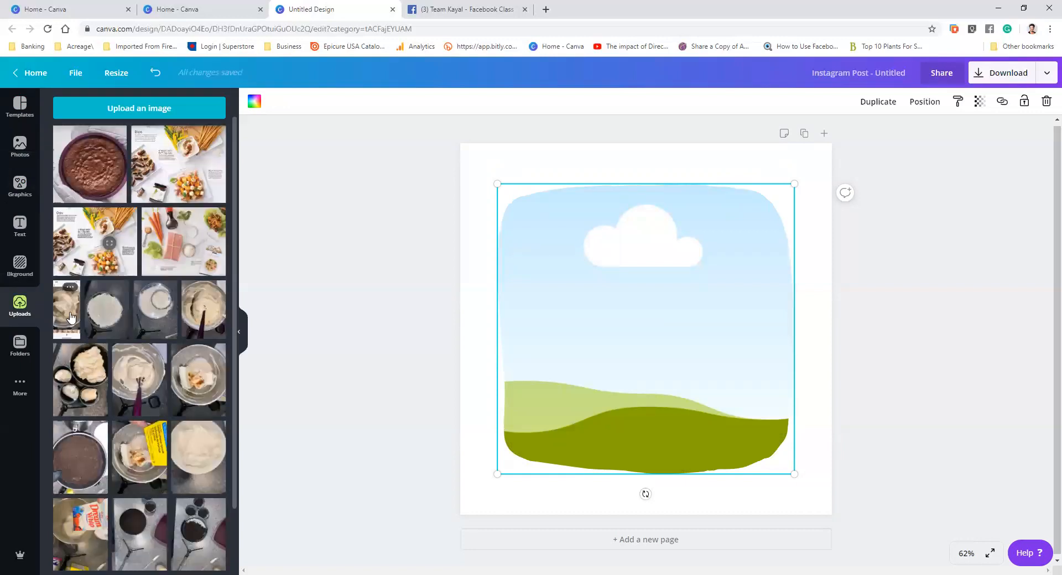
scroll(109, 296, "down", 5)
scroll(115, 297, "down", 3)
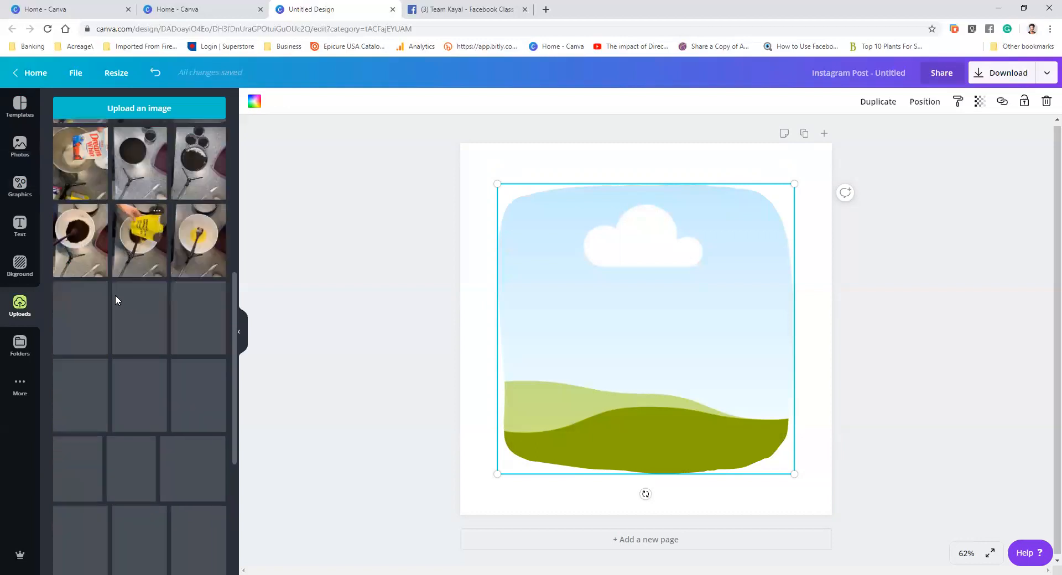
scroll(141, 272, "down", 4)
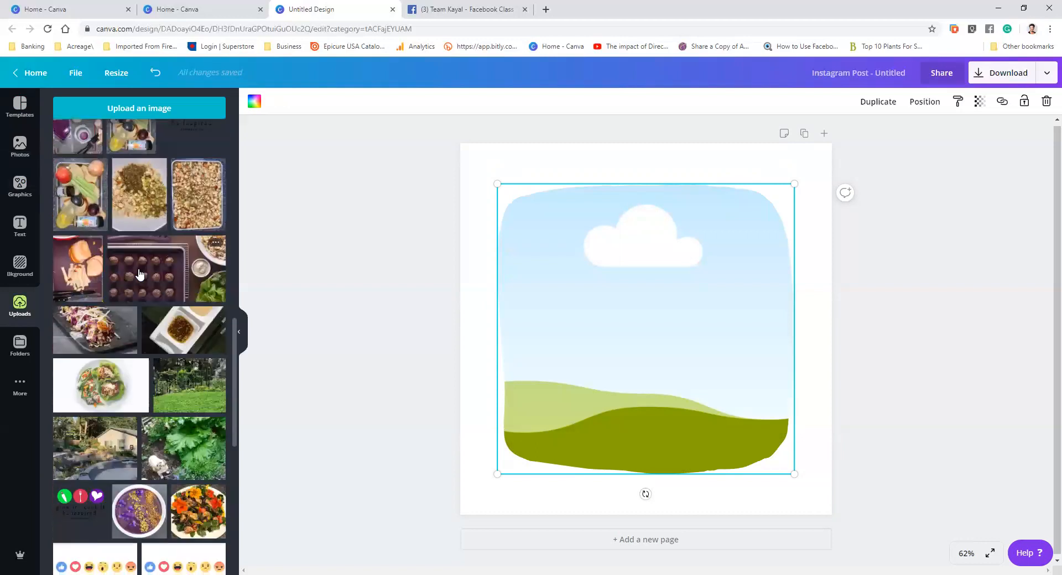
scroll(139, 274, "down", 3)
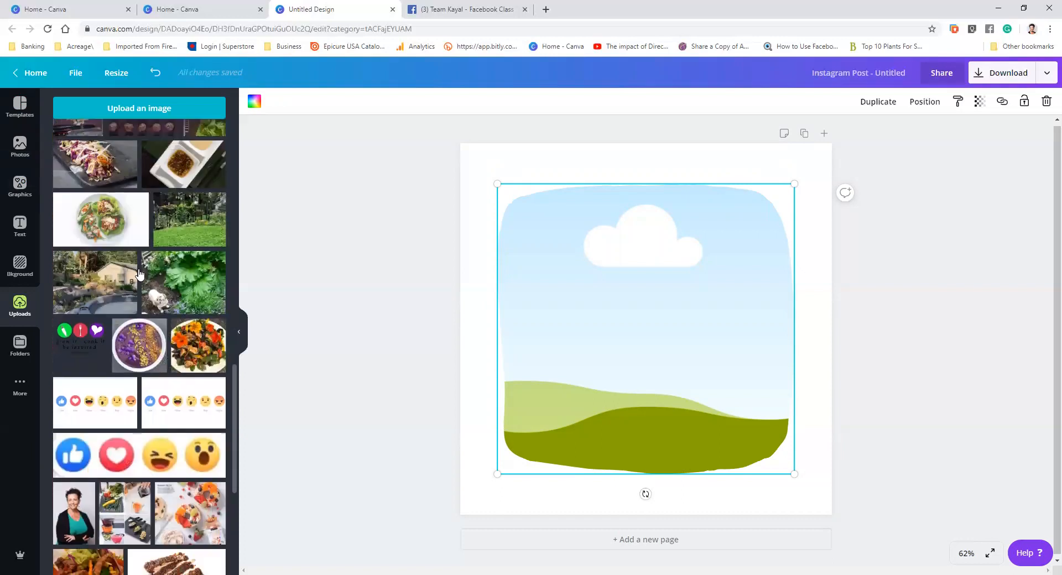
left_click(135, 351)
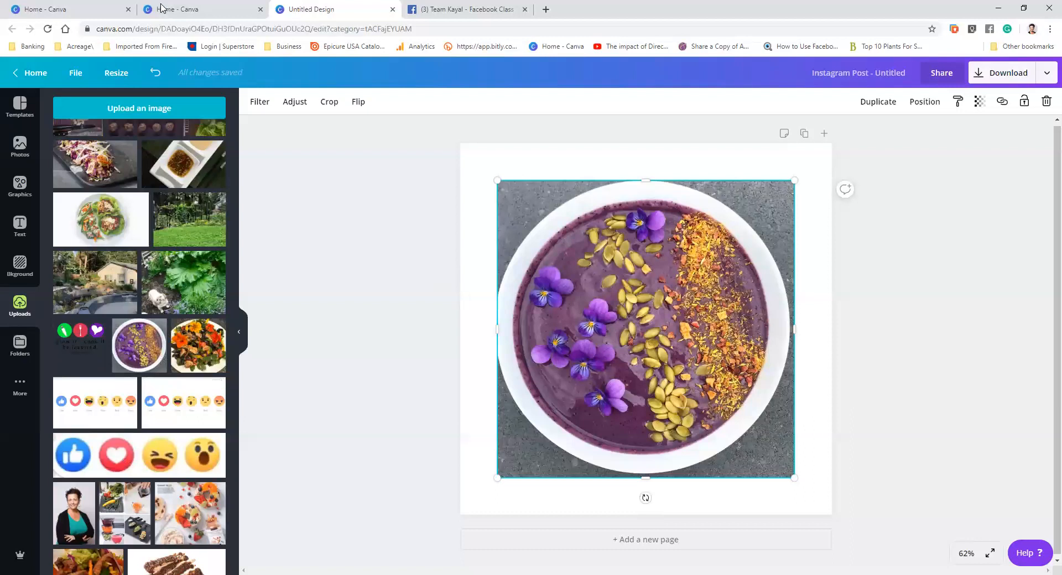
left_click(160, 77)
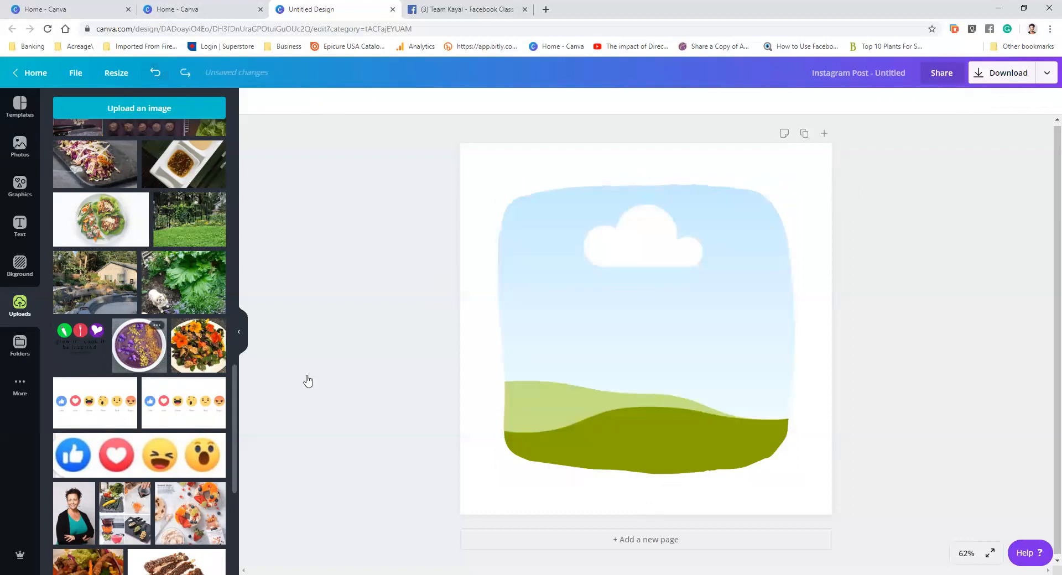
key("ctrl+y")
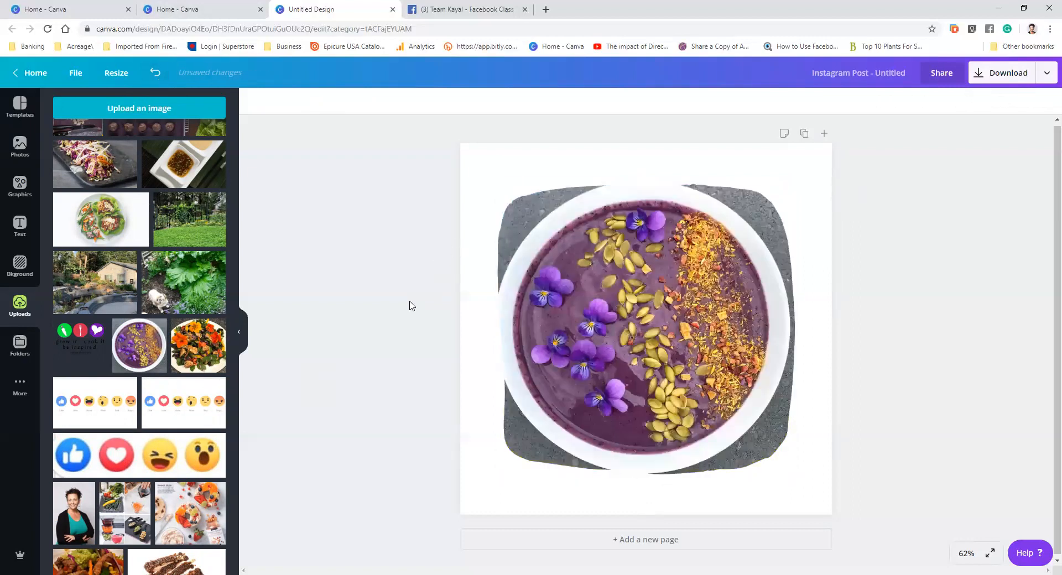
Enlarge and reposition the smoothie photo inside the frame so the bowl's contents fill it
left_click(725, 317)
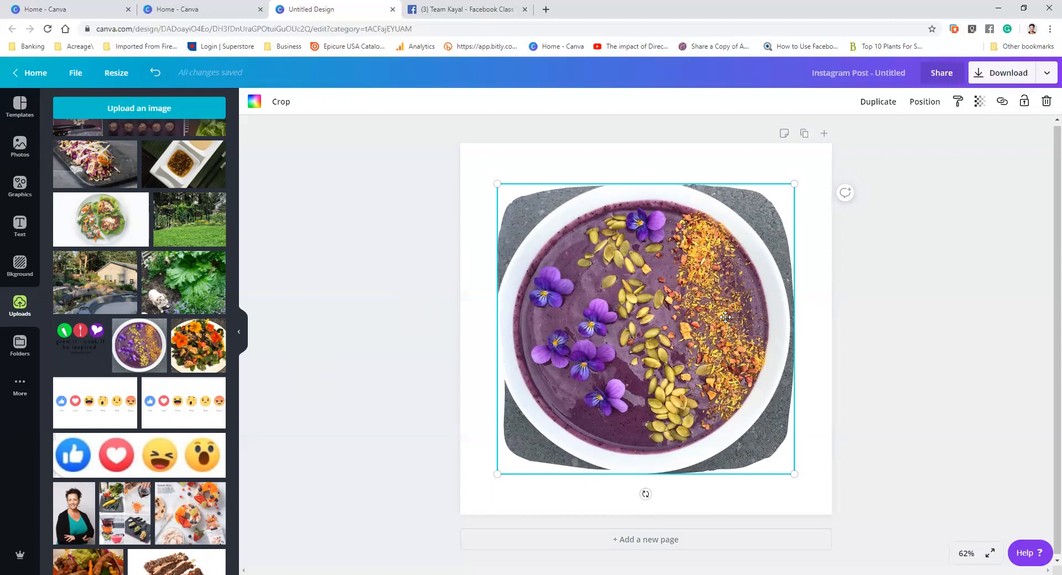
left_click_drag(843, 154, 796, 184)
double_click(669, 293)
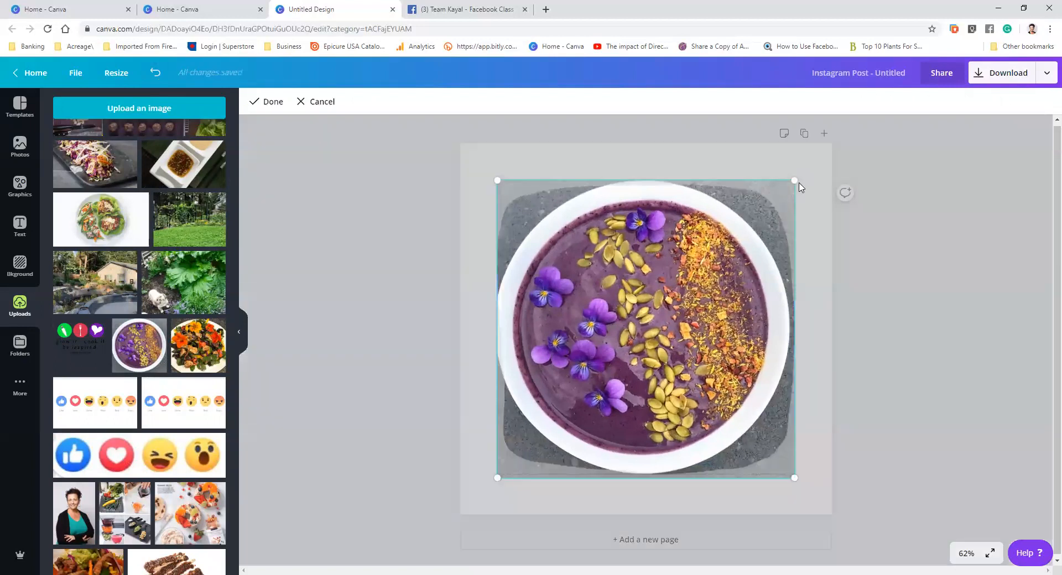
left_click_drag(841, 144, 847, 136)
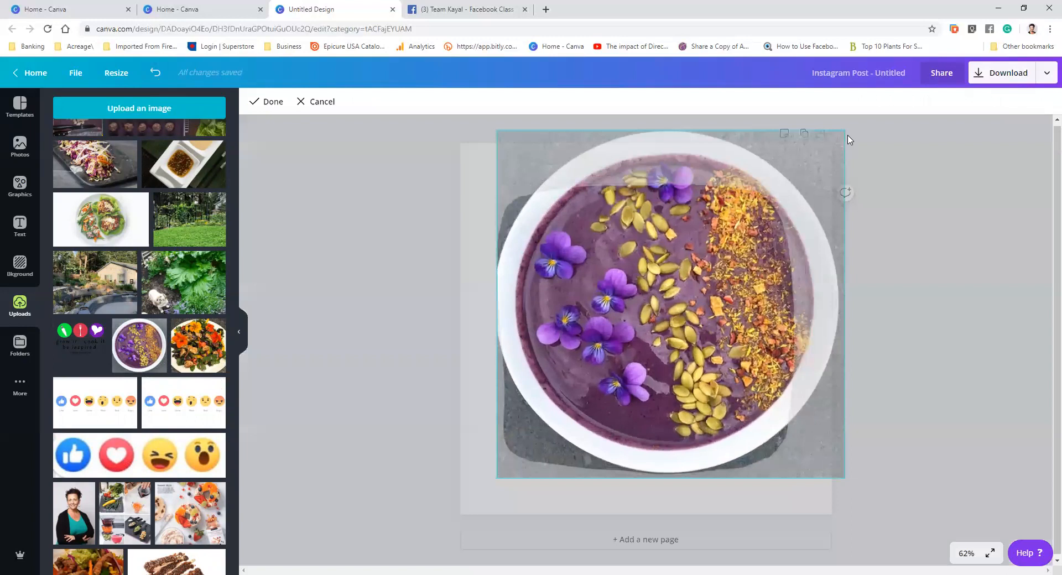
left_click_drag(497, 478, 406, 565)
left_click_drag(667, 335, 685, 314)
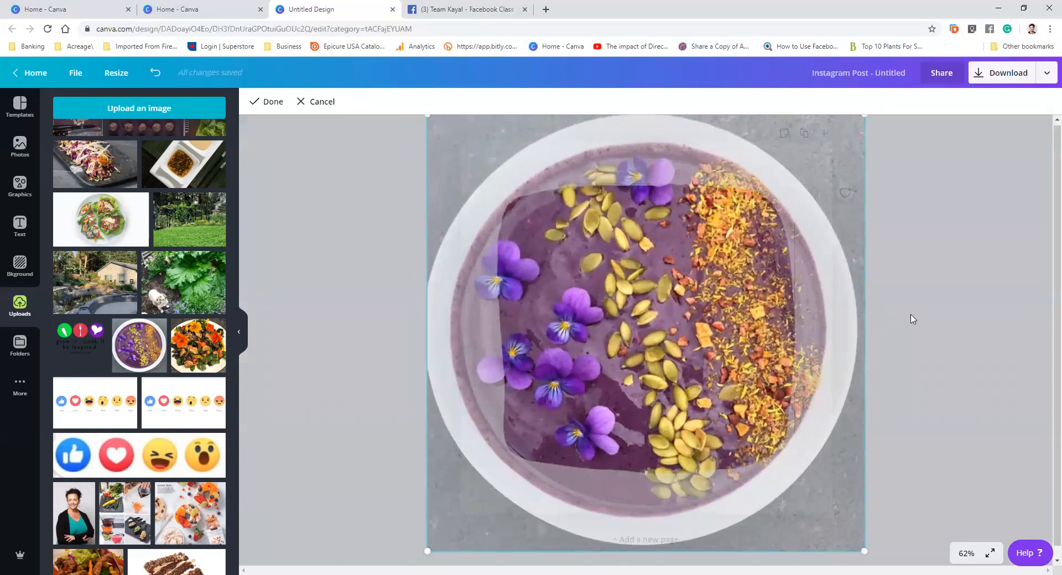
left_click(913, 319)
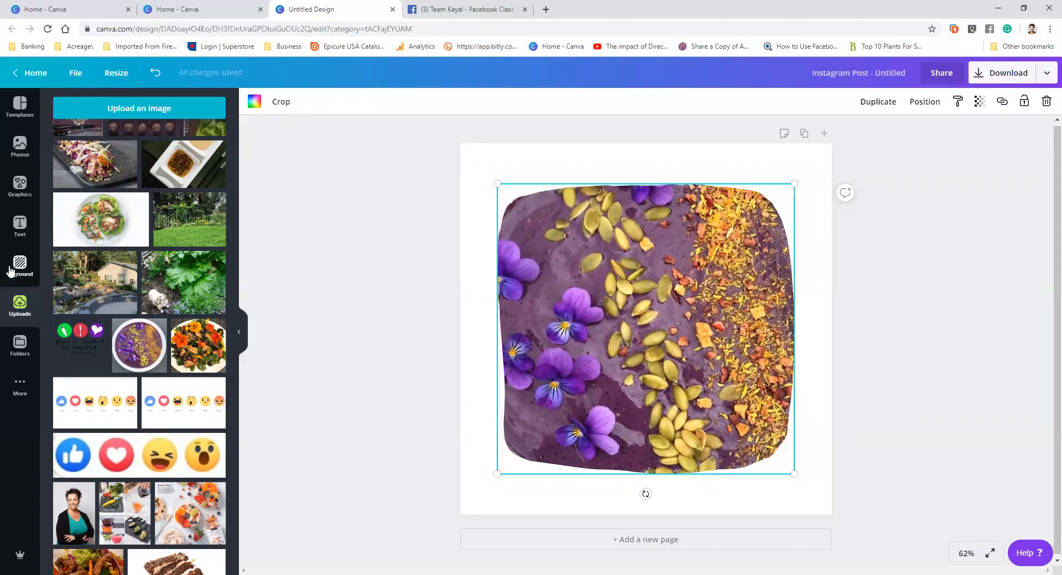
Add a heading reading "Smoothie Bowl"
left_click(20, 226)
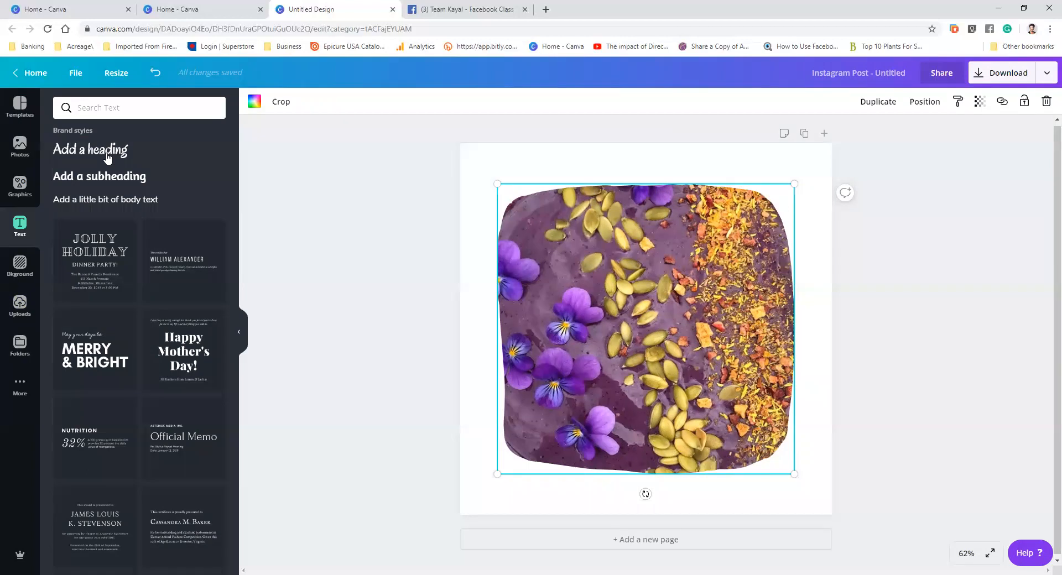
left_click(108, 159)
type("B")
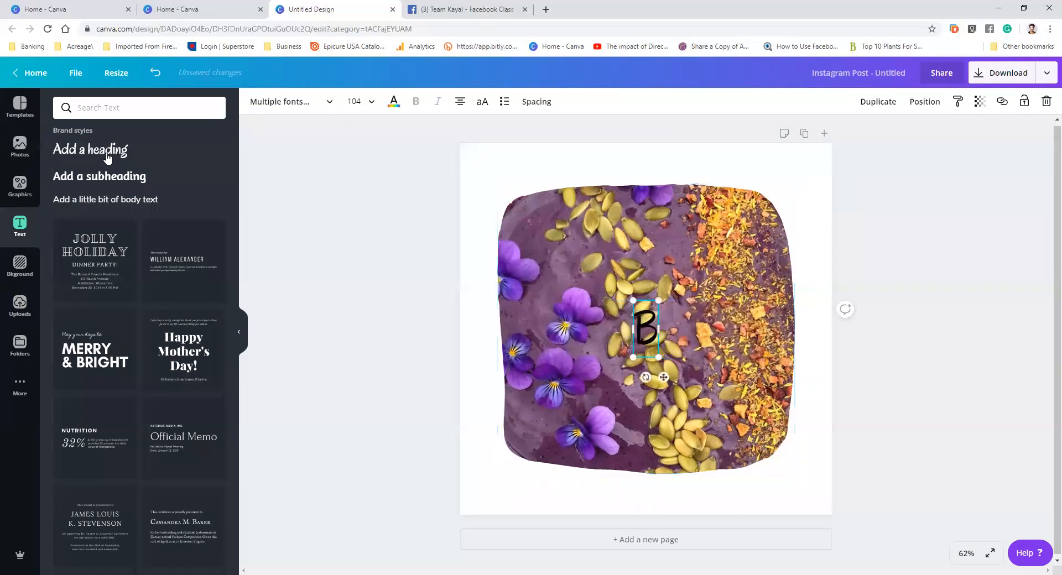
type("ow")
key("BackSpace")
key("BackSpace")
key("BackSpace")
type("Smoothie Bowl")
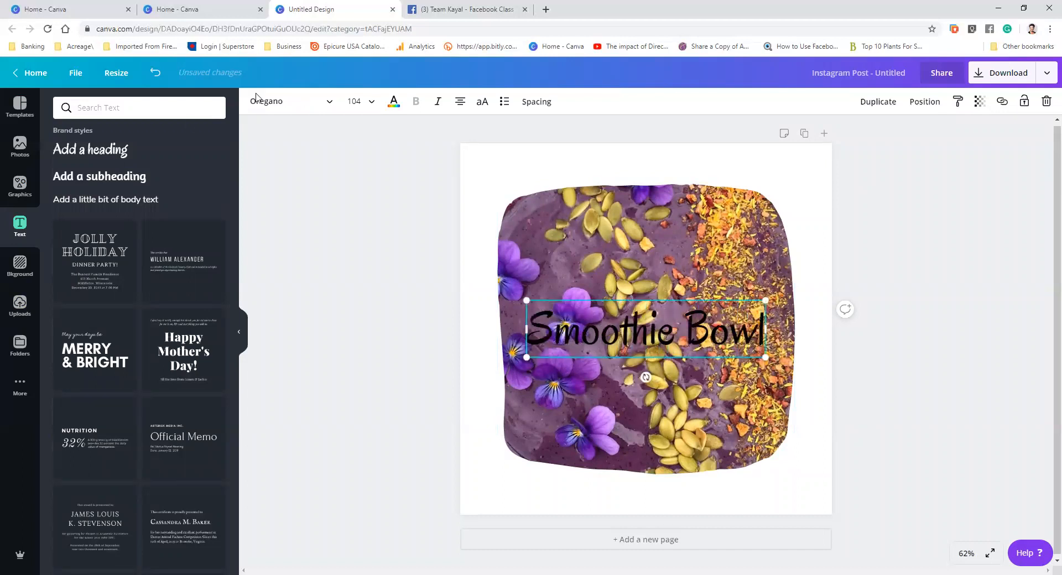
left_click_drag(655, 264, 664, 286)
left_click_drag(630, 334, 589, 173)
left_click_drag(665, 363, 658, 361)
left_click_drag(599, 166, 634, 175)
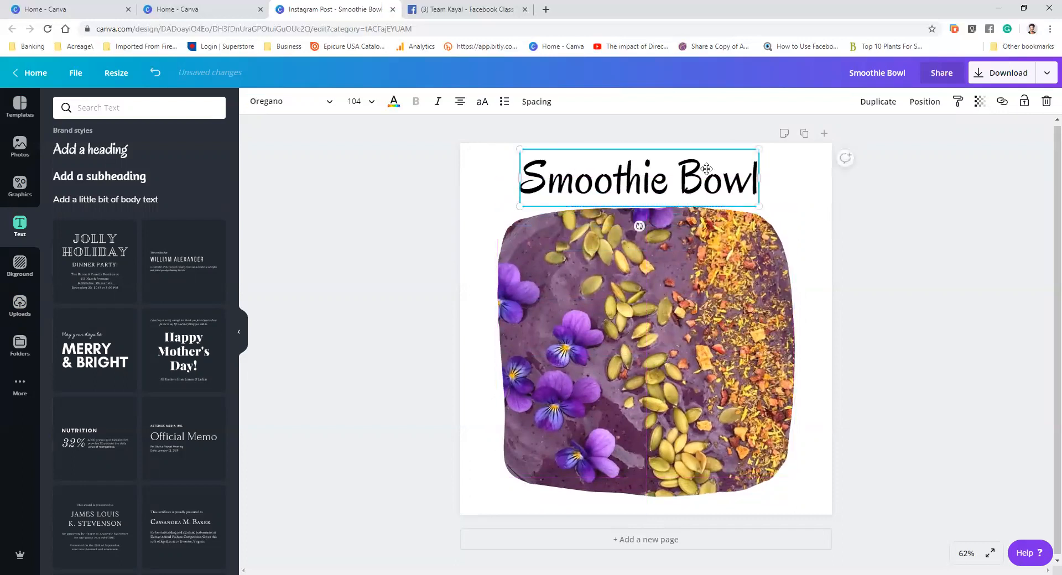
left_click(973, 288)
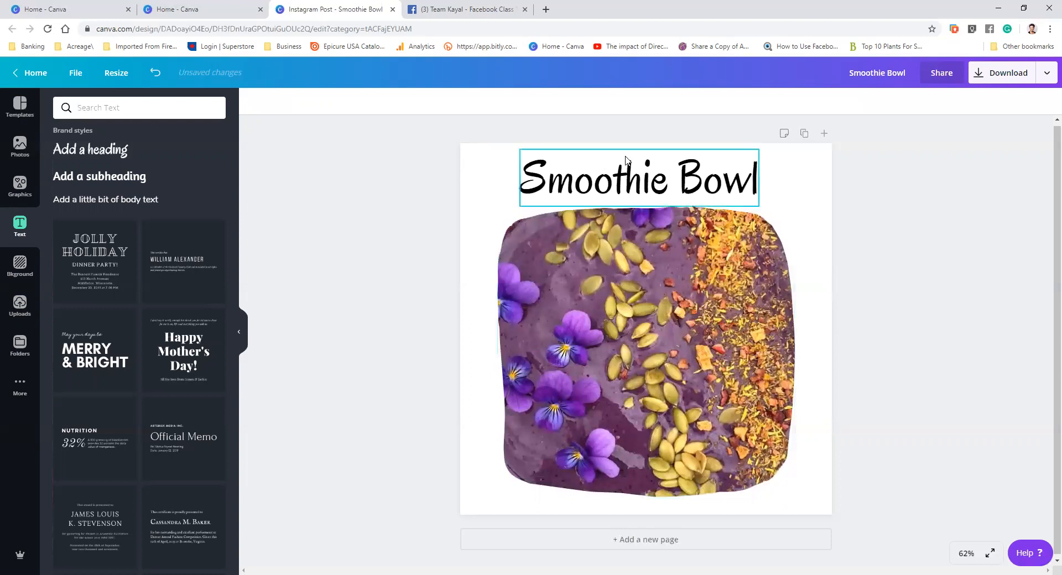
Move the heading onto the middle of the photo and colour its text white
left_click_drag(613, 198, 633, 252)
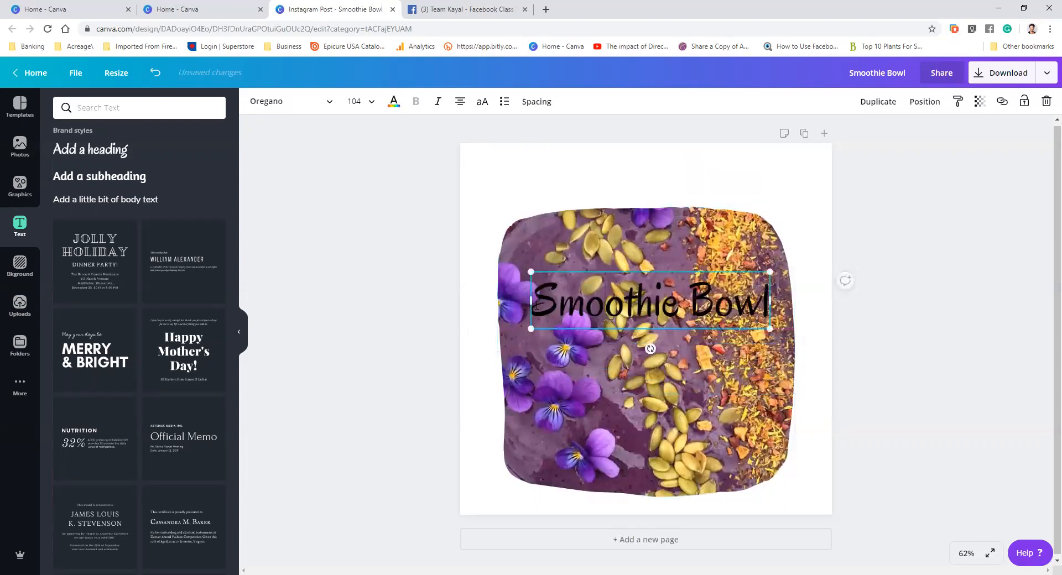
key("shift+Left")
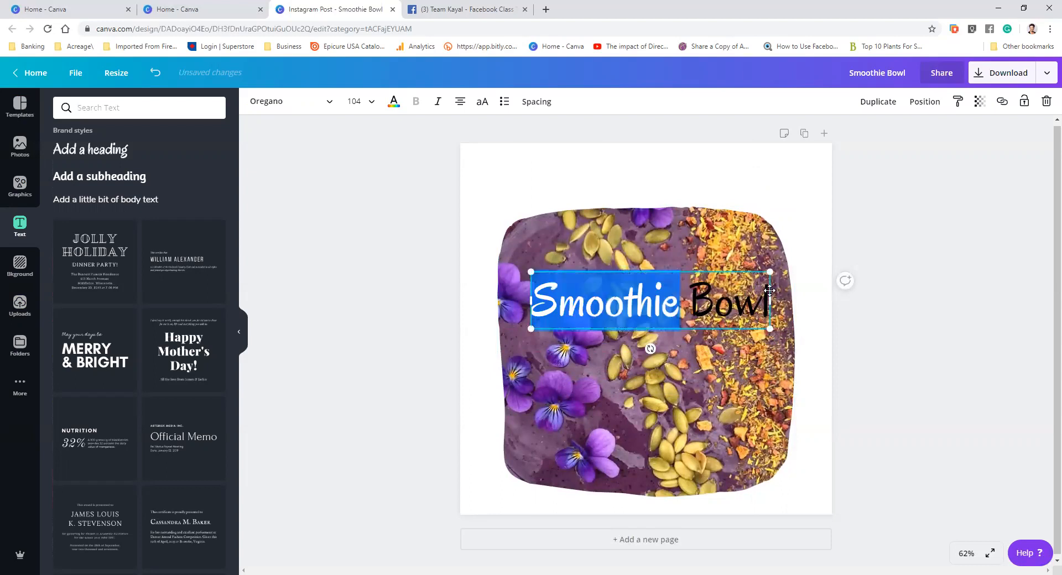
left_click(698, 308)
left_click_drag(544, 303, 778, 309)
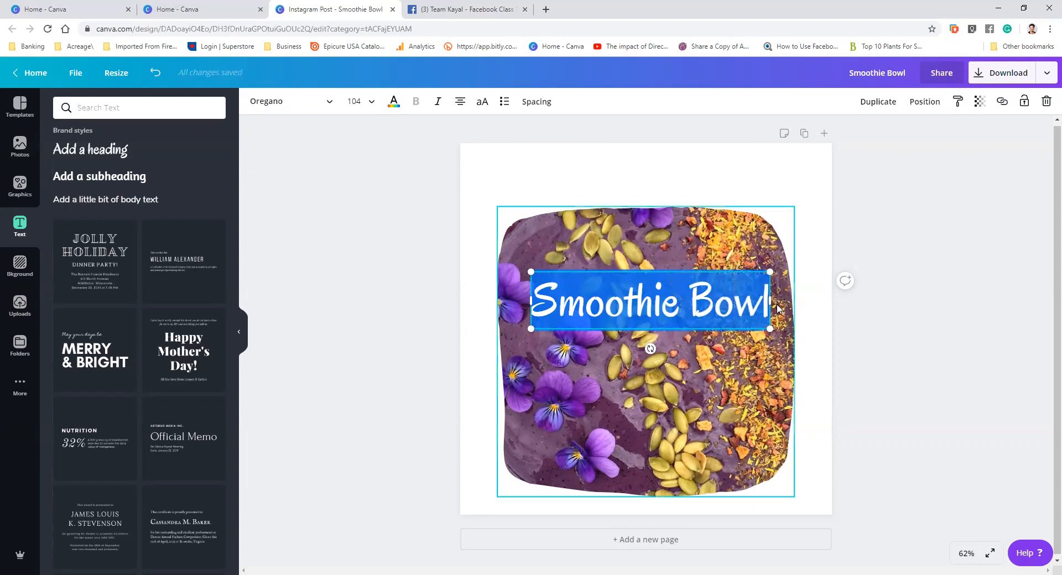
left_click(394, 102)
left_click(124, 147)
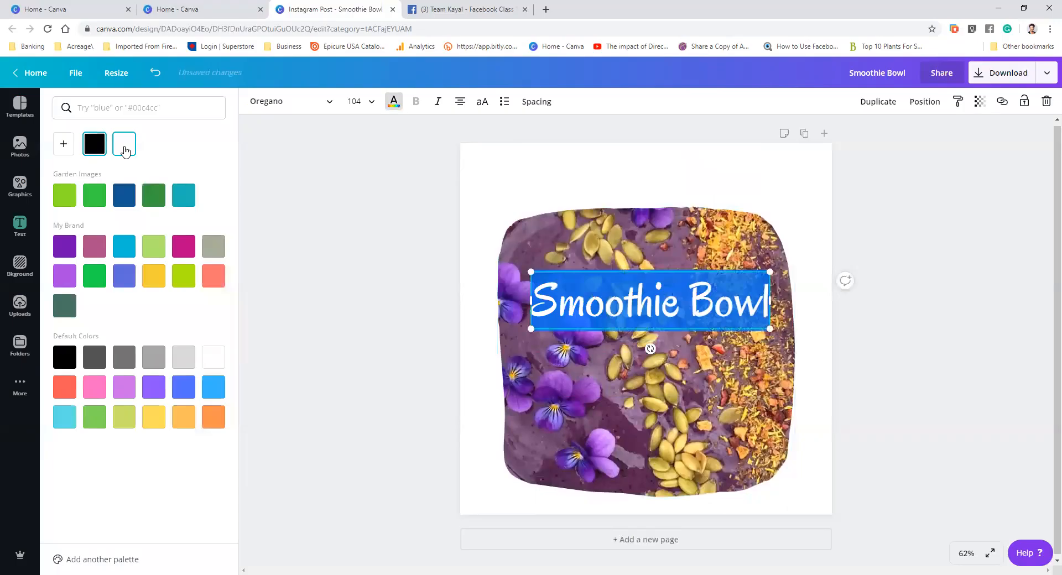
left_click(658, 301)
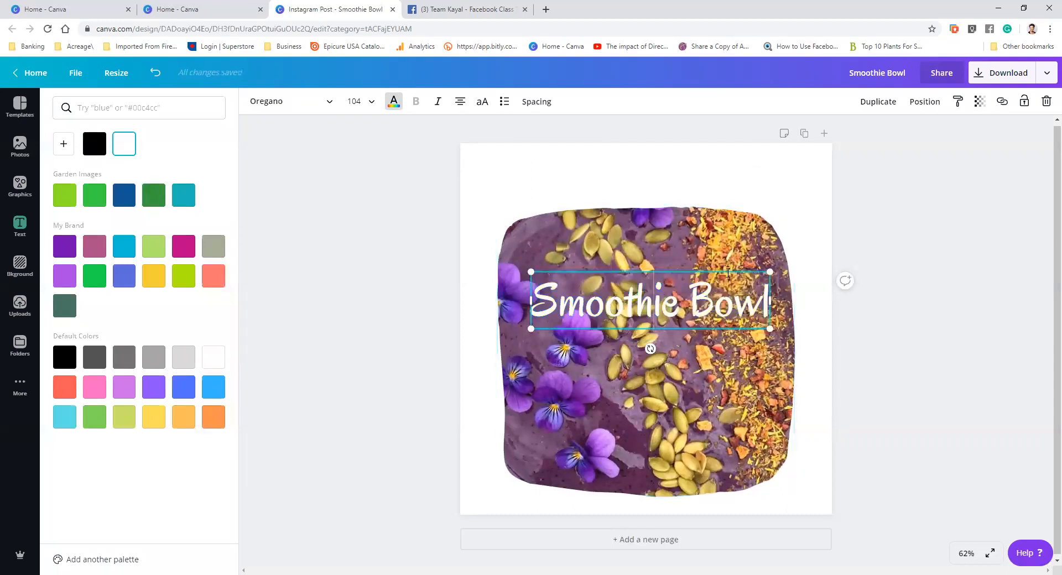
Enlarge the smoothie frame to fill most of the post
left_click(727, 233)
left_click_drag(788, 210, 813, 167)
left_click_drag(710, 234, 696, 220)
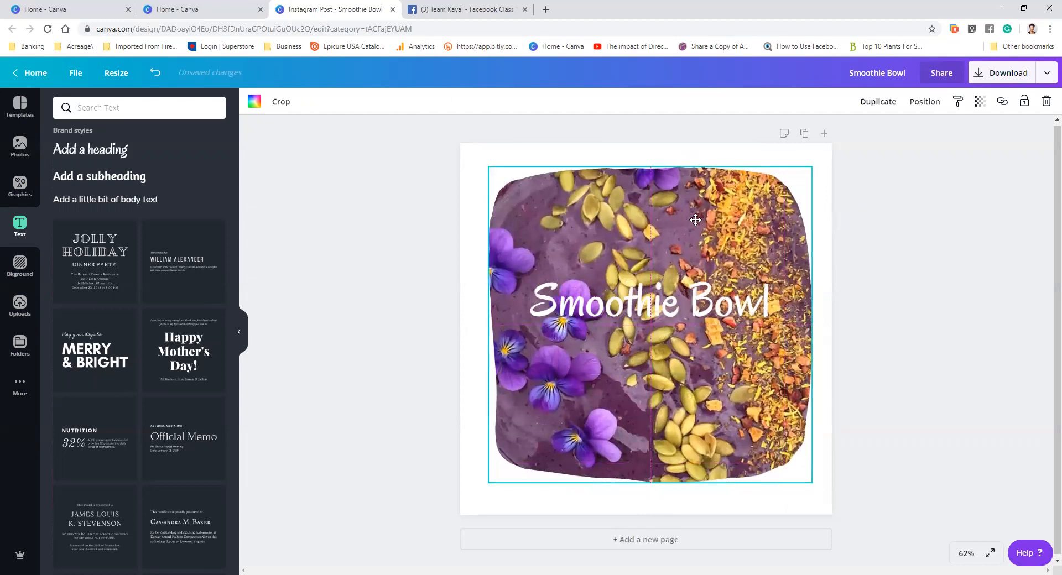
Adjust the size and position of the "Smoothie Bowl" heading on the photo
left_click(941, 279)
left_click(672, 312)
left_click_drag(771, 272, 696, 265)
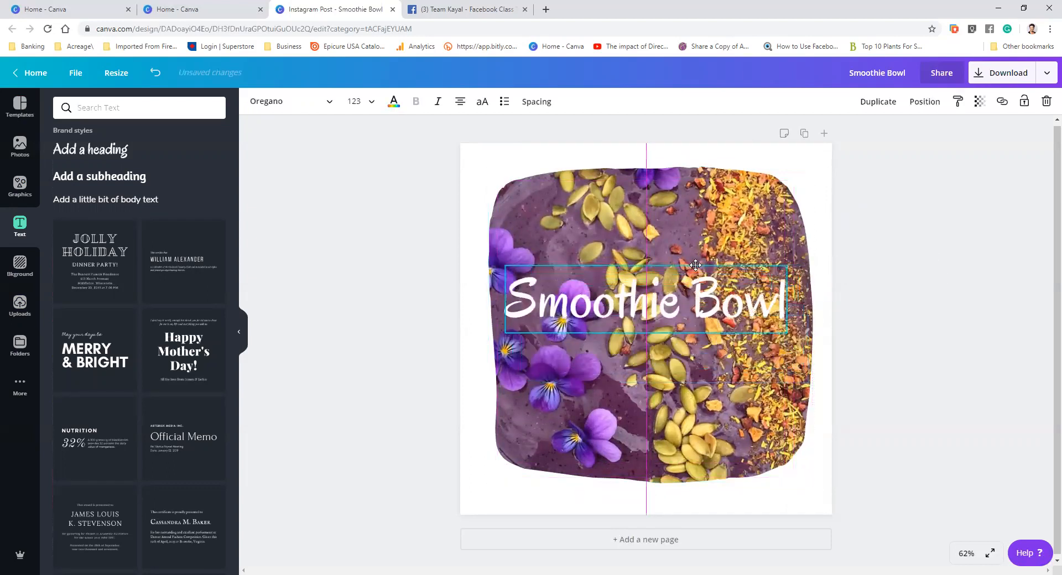
left_click(930, 258)
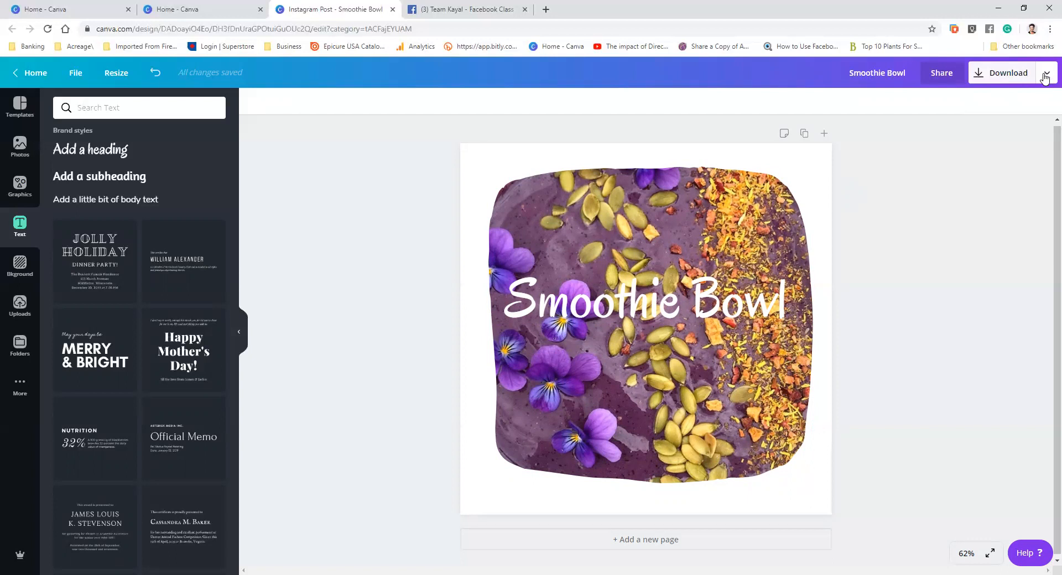
Download the Smoothie Bowl post as a Video (MP4) file and close the publish dialog
left_click(1045, 79)
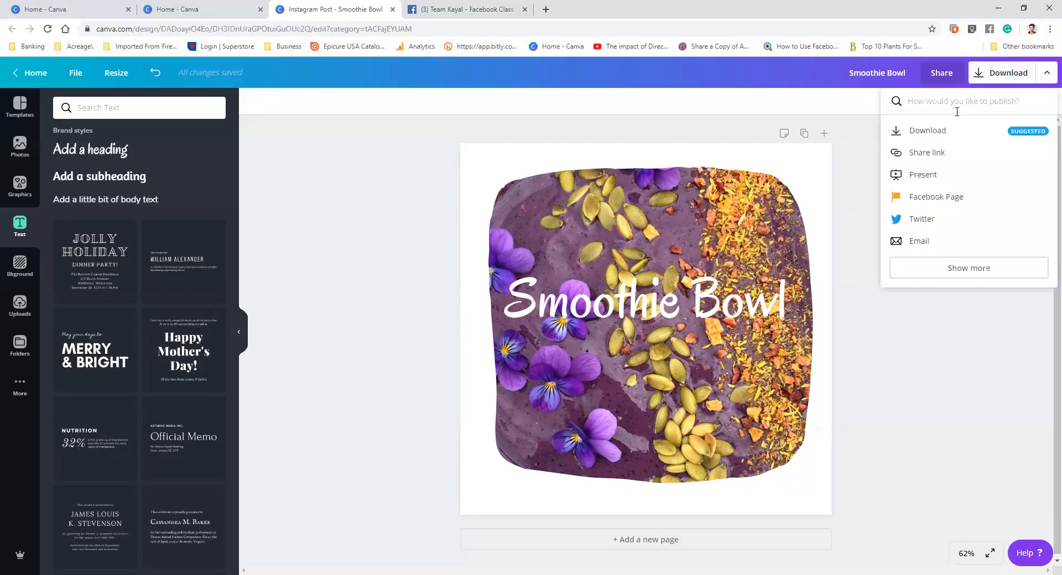
left_click(935, 133)
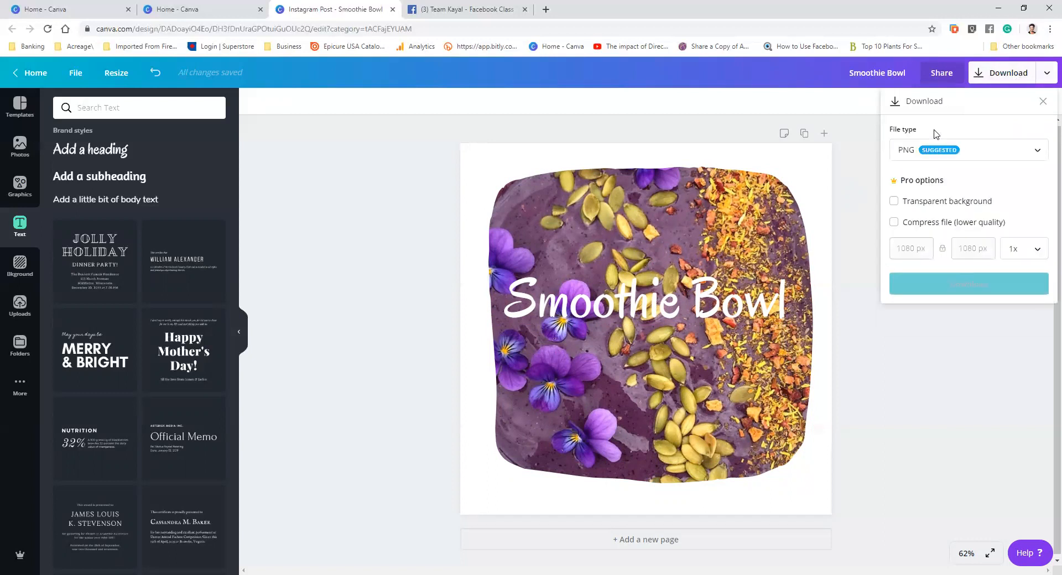
left_click(1039, 155)
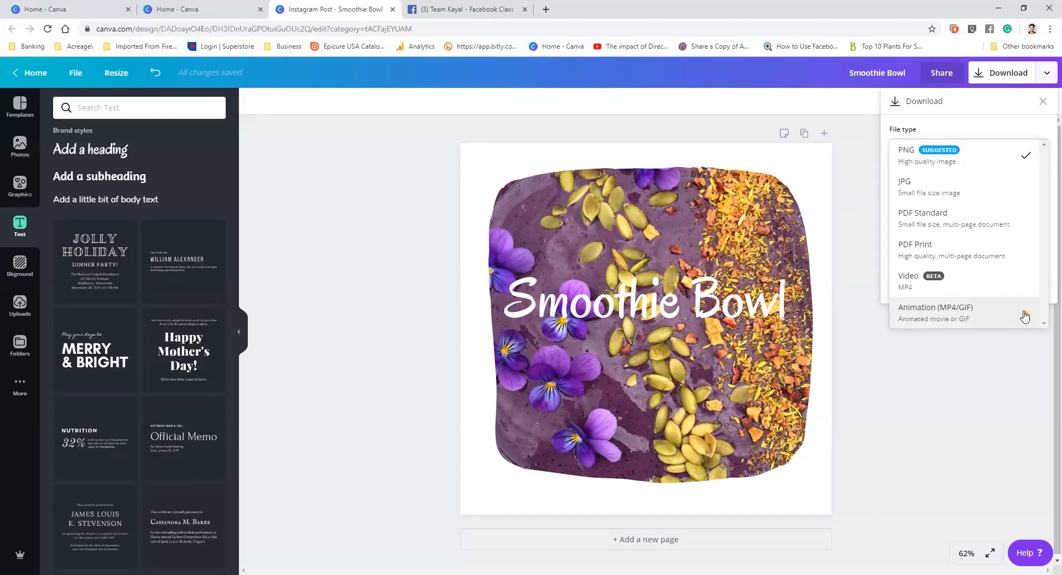
left_click(956, 286)
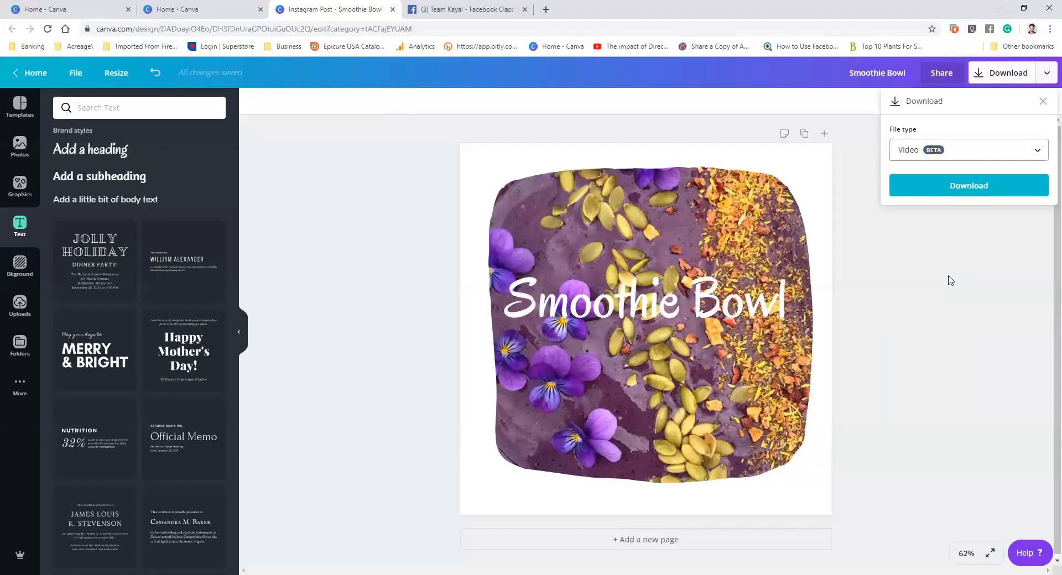
left_click(968, 190)
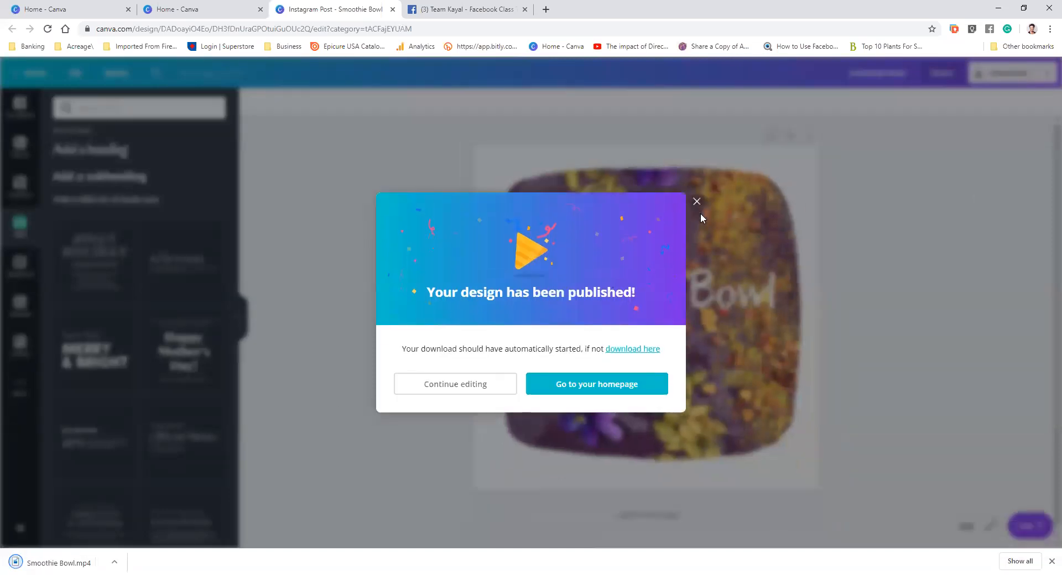
left_click(697, 202)
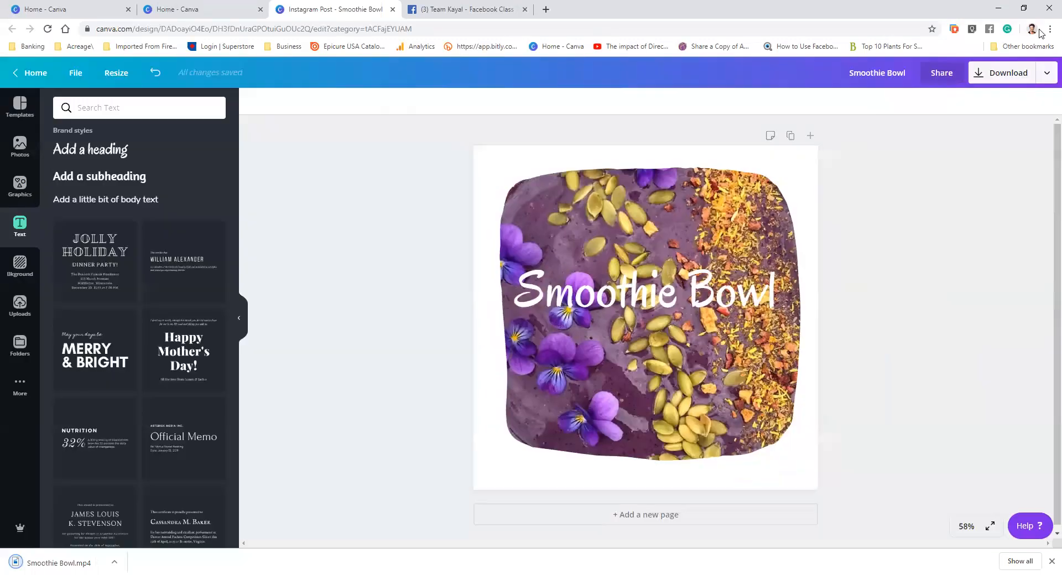
Open the Animation (MP4/GIF) download option and preview the Rise, Slide and Fade animation styles
left_click(1046, 72)
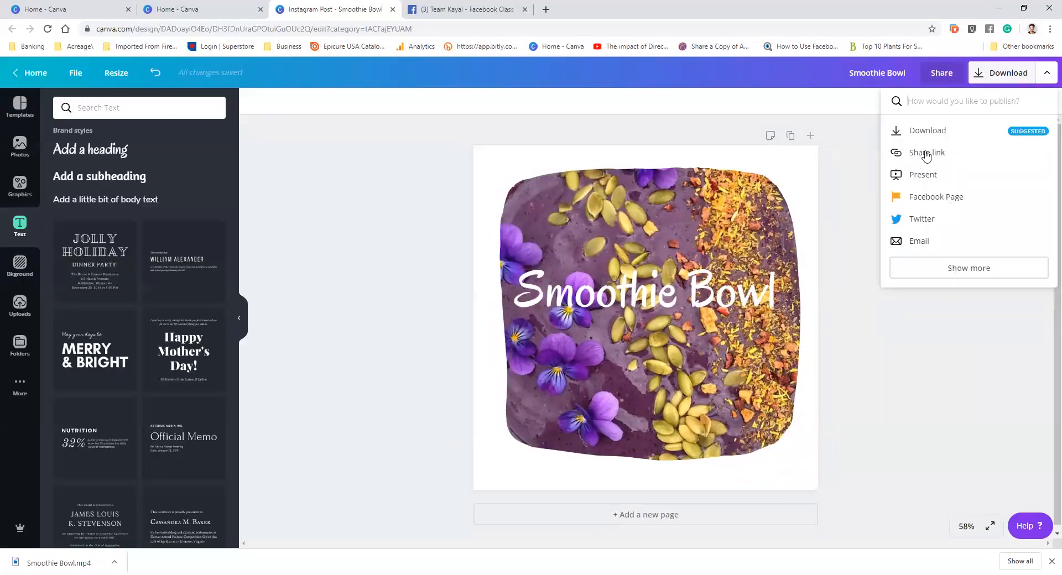
left_click(937, 131)
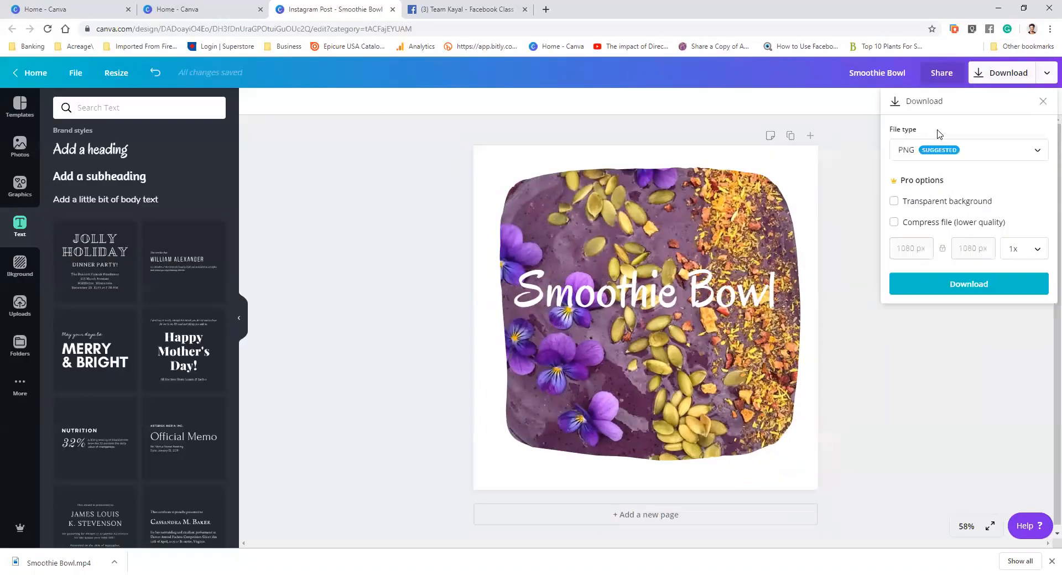
left_click(1037, 150)
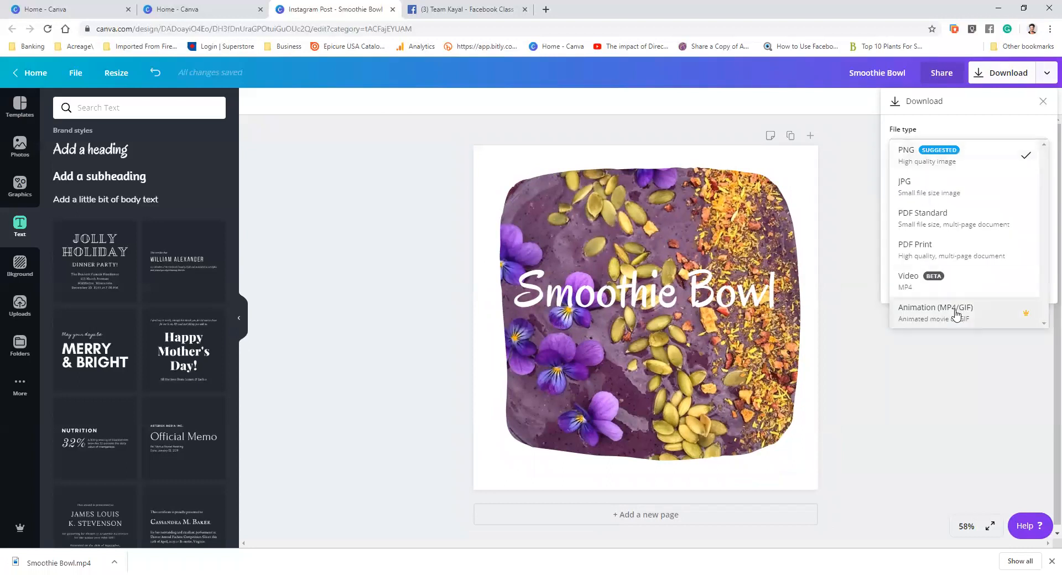
left_click(957, 314)
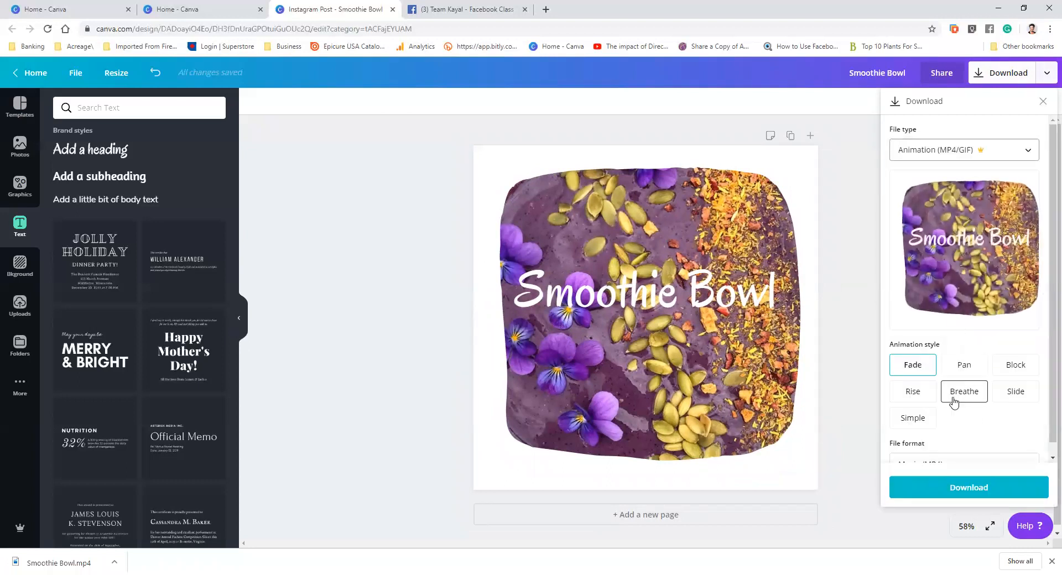
left_click(919, 396)
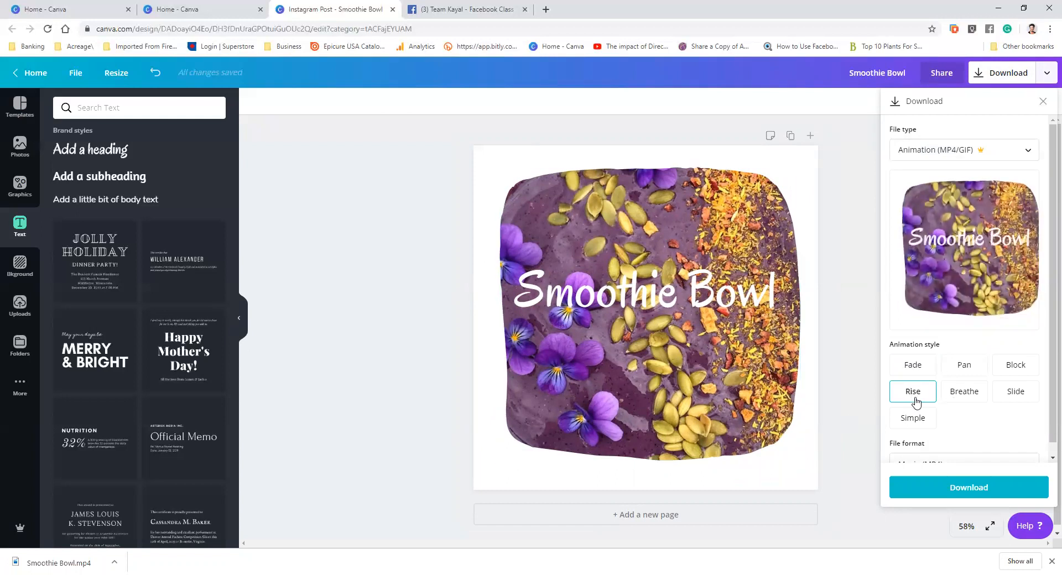
left_click(1017, 392)
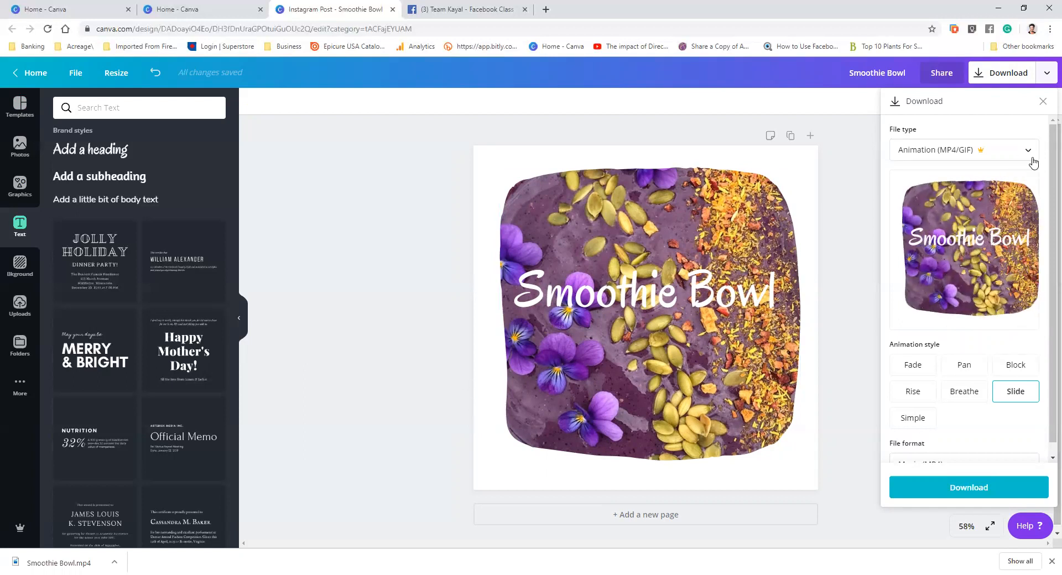
left_click(914, 367)
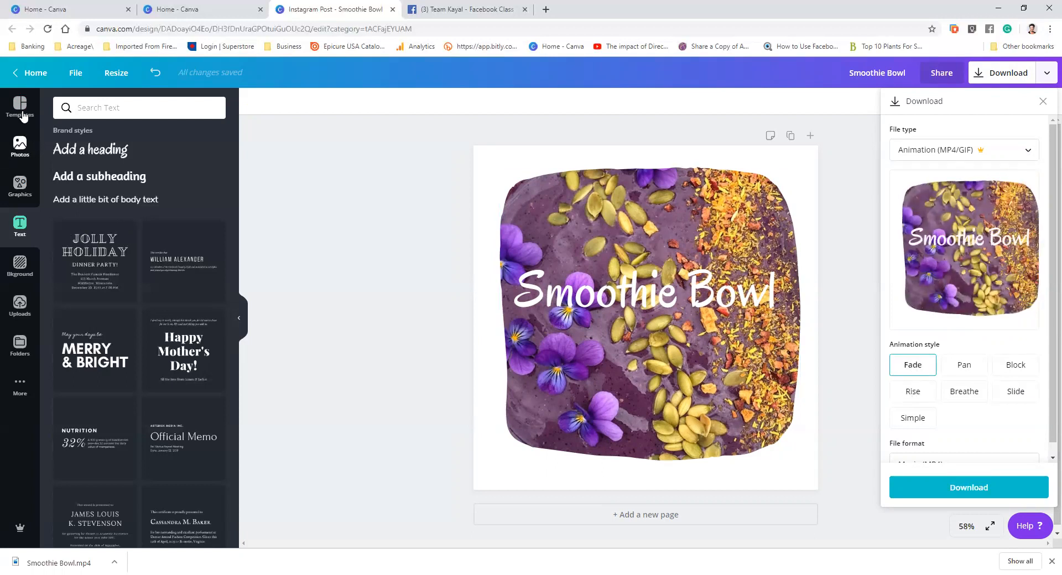
Return to the home page and open the Hostess Postcard 10-5-2 design
left_click(19, 74)
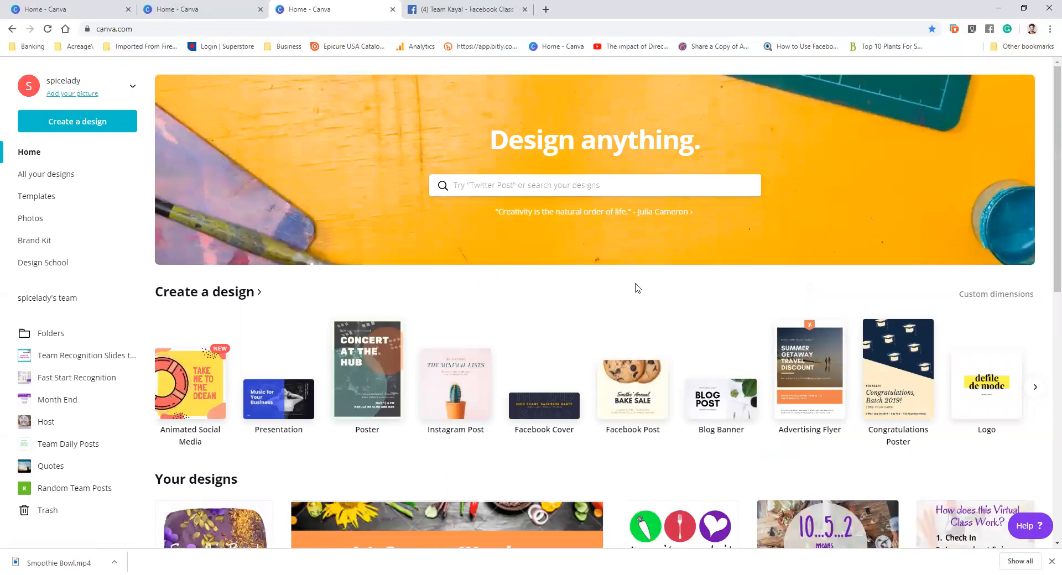
scroll(640, 297, "down", 4)
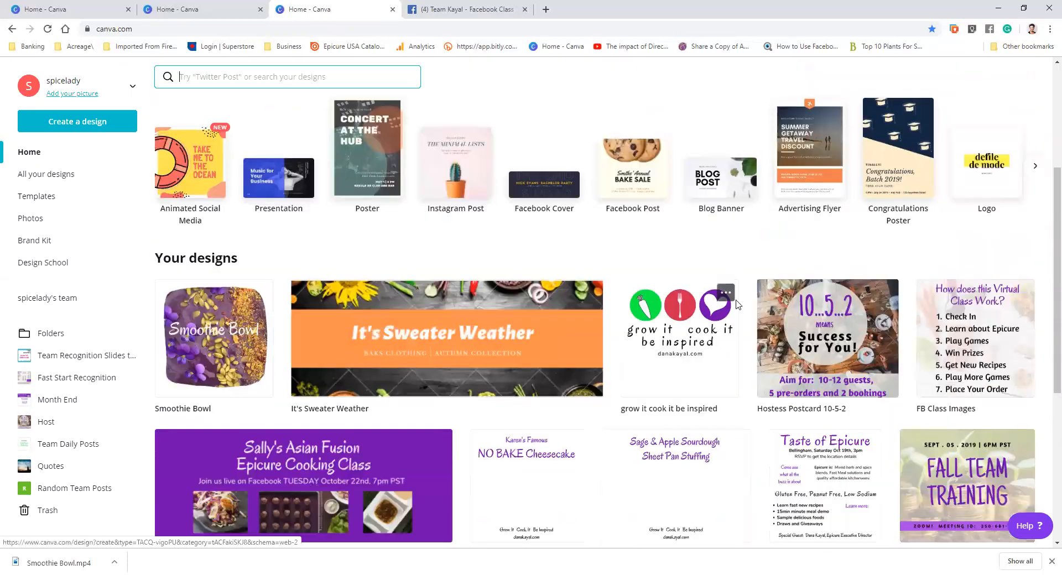
left_click(835, 333)
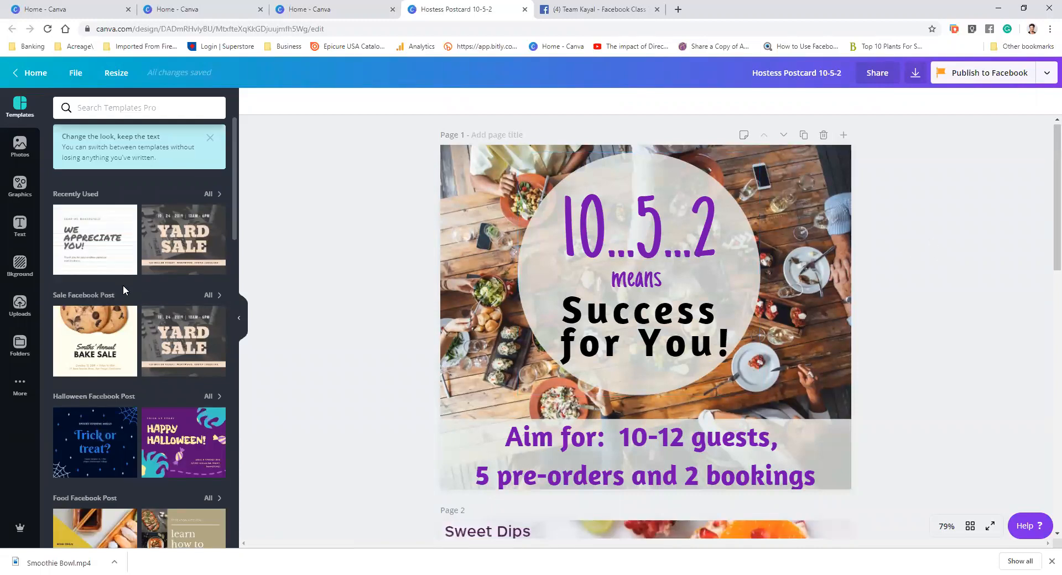
Apply the Aspen, Colorado winter template to the postcard's first page and undo it
scroll(122, 285, "down", 2)
scroll(124, 290, "down", 4)
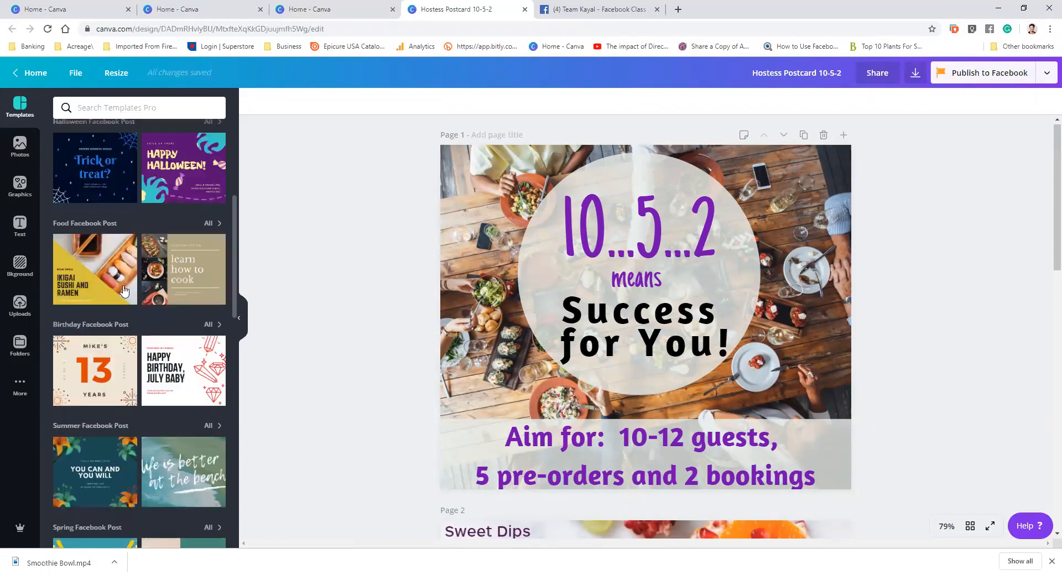
scroll(124, 290, "down", 5)
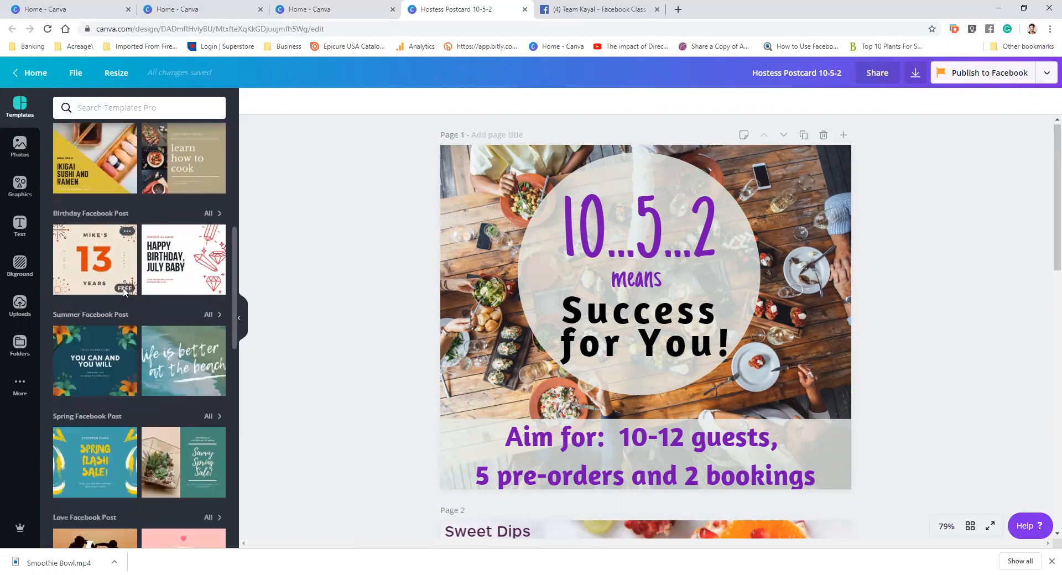
scroll(123, 288, "down", 4)
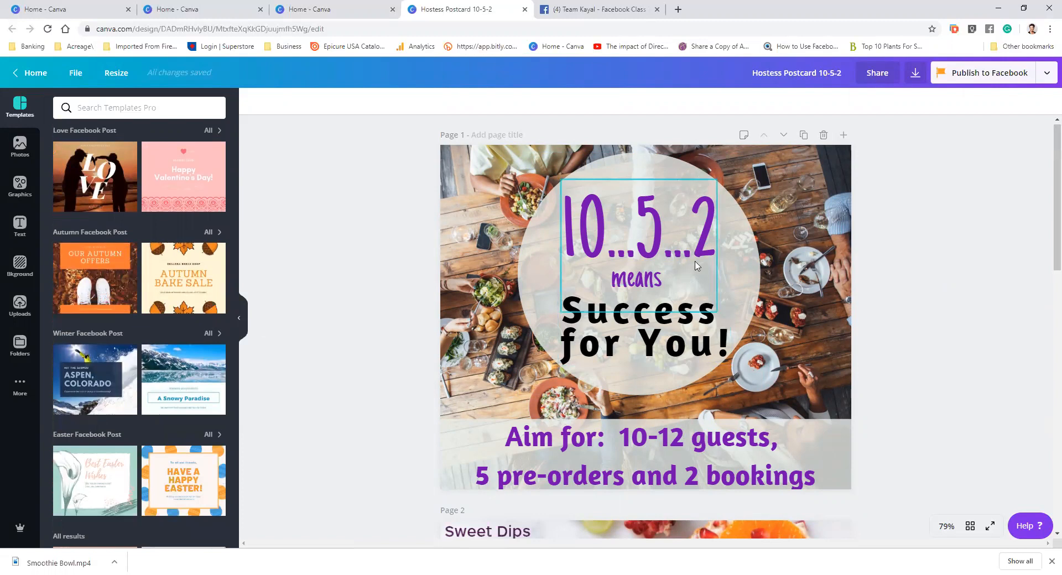
left_click(94, 380)
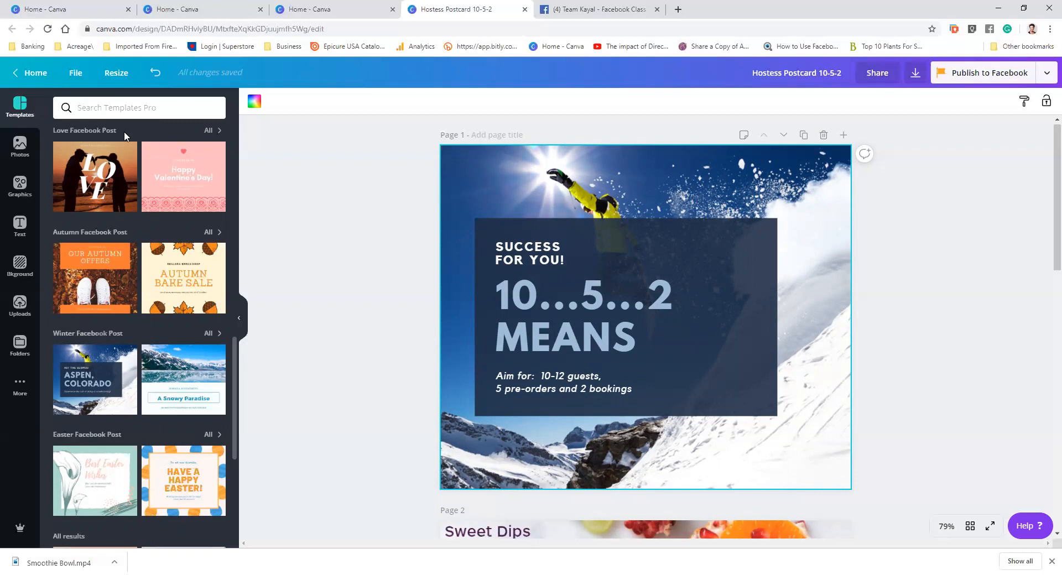
left_click(155, 73)
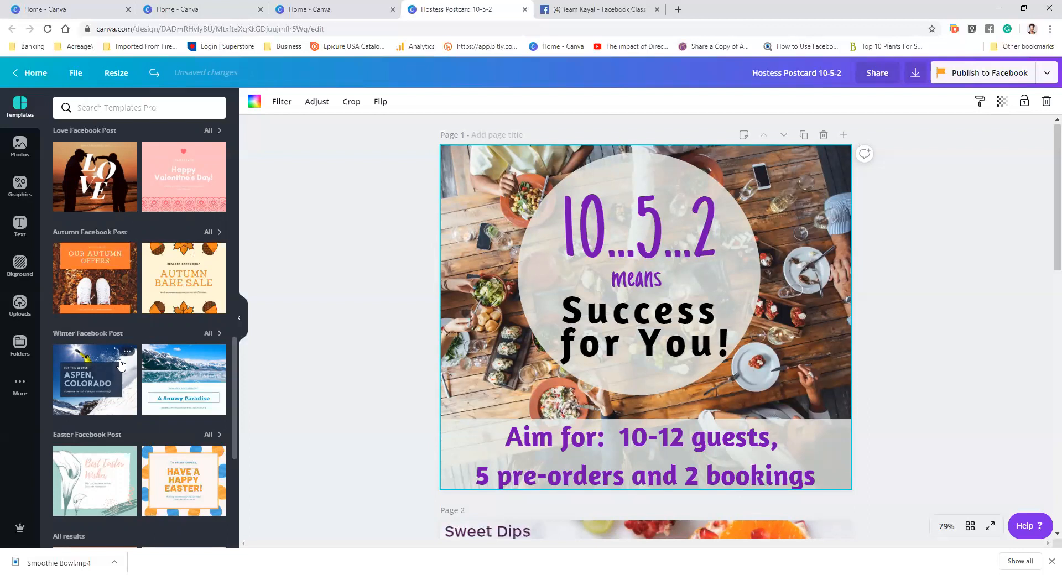
scroll(121, 365, "down", 2)
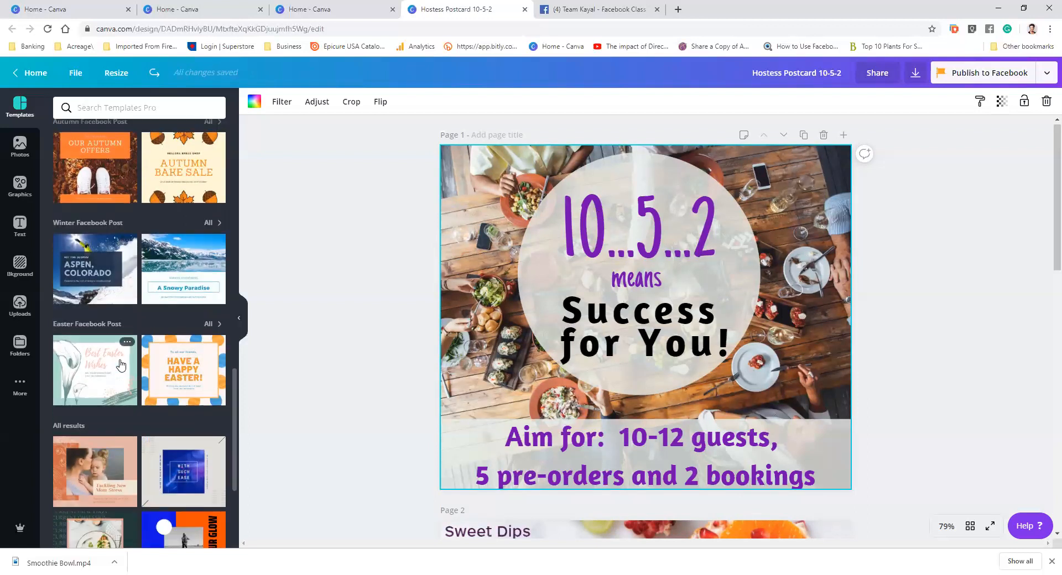
scroll(121, 365, "up", 1)
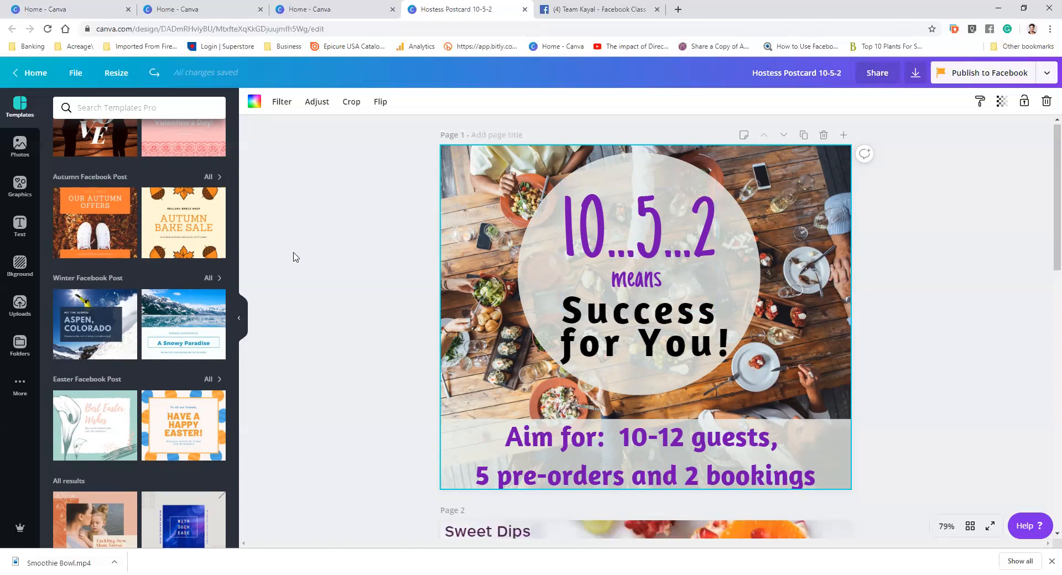
scroll(297, 256, "down", 4)
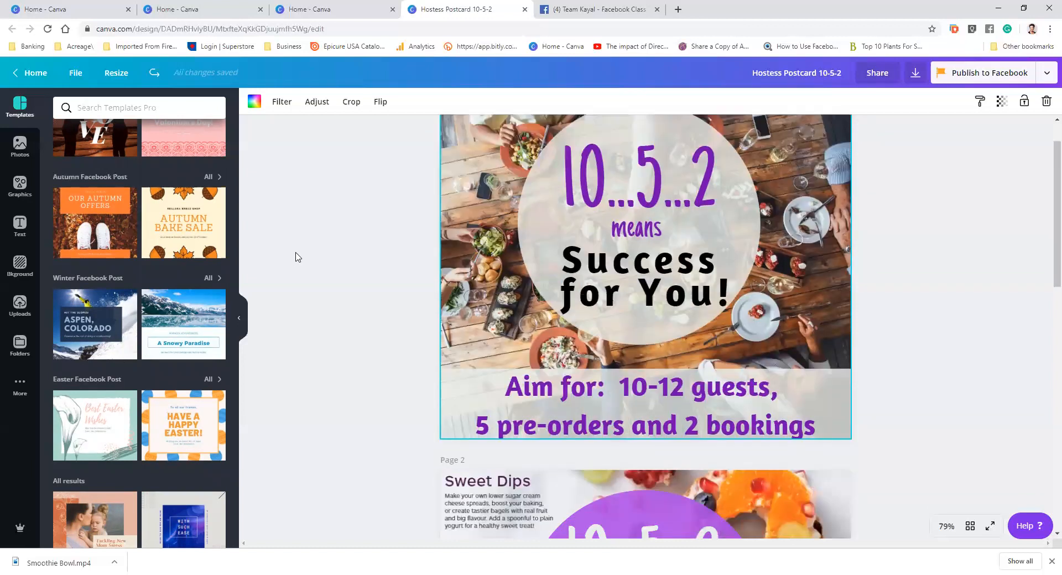
scroll(299, 255, "up", 1)
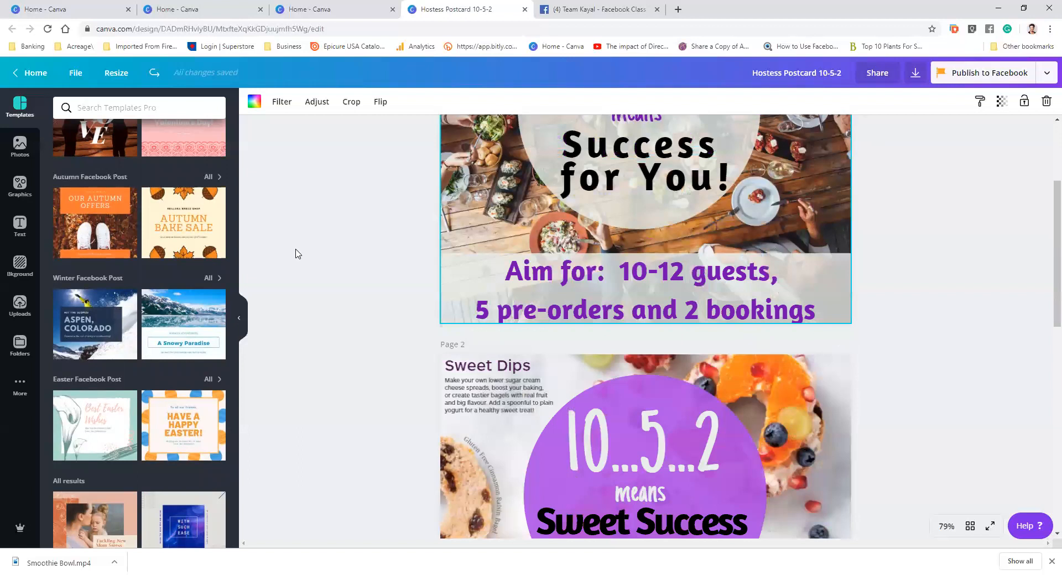
scroll(298, 255, "down", 4)
scroll(298, 255, "up", 5)
scroll(298, 255, "down", 1)
scroll(802, 206, "up", 2)
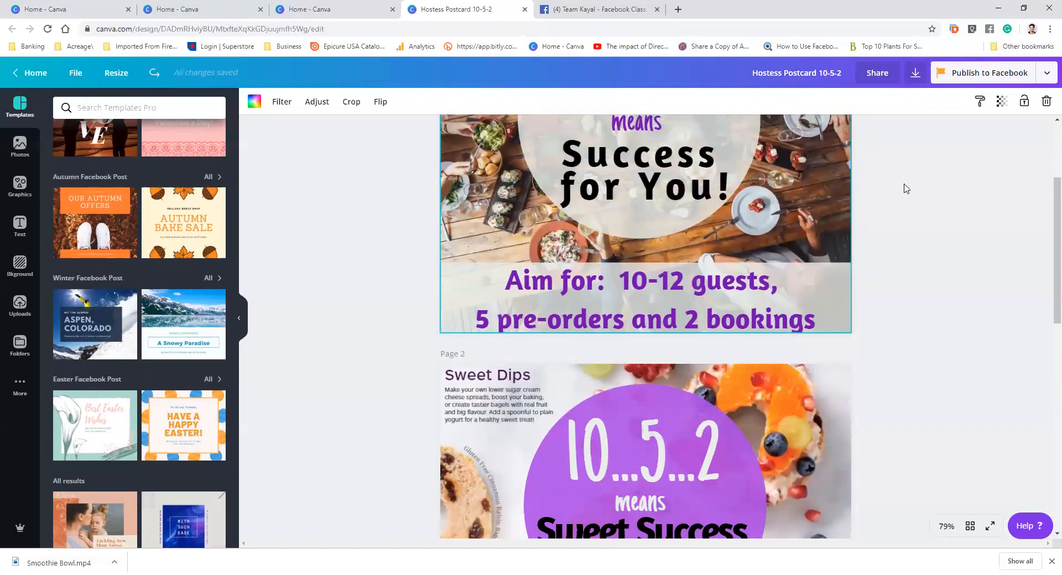
scroll(836, 219, "up", 1)
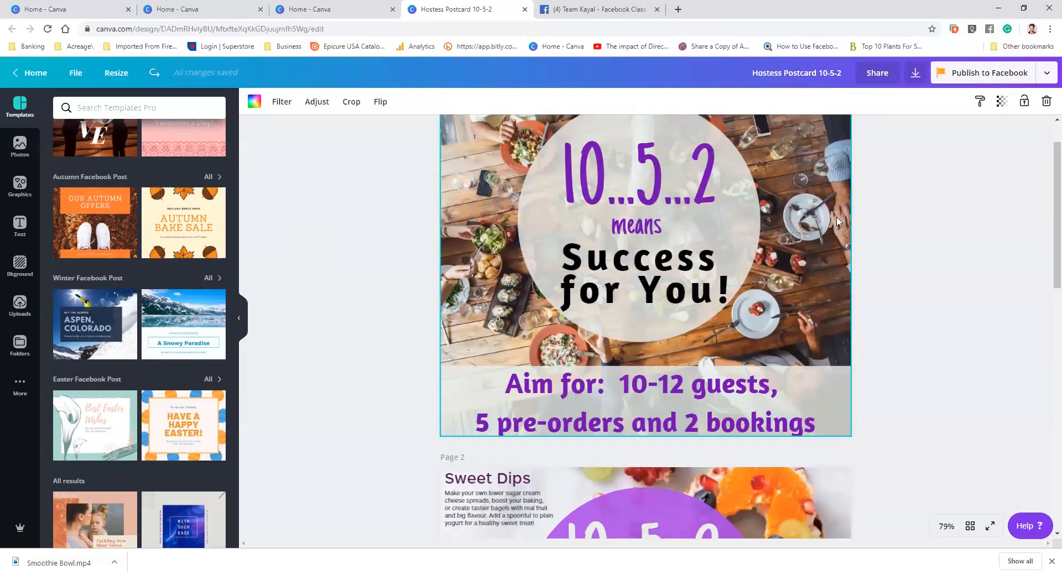
Set the background photo's transparency to 68
left_click(1005, 104)
left_click_drag(975, 131, 953, 150)
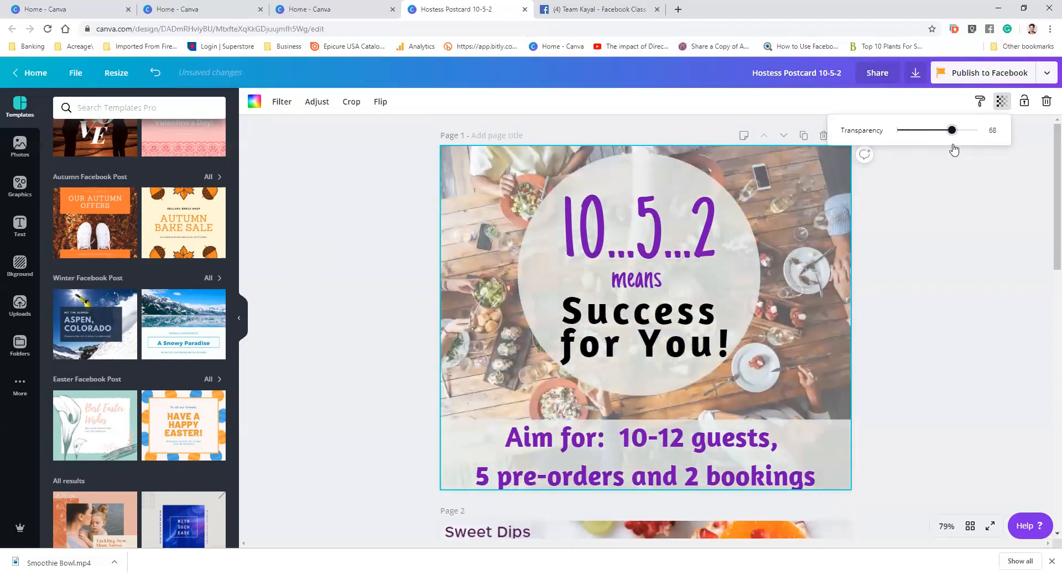
Adjust the line height of the "Success for You!" text
left_click(657, 332)
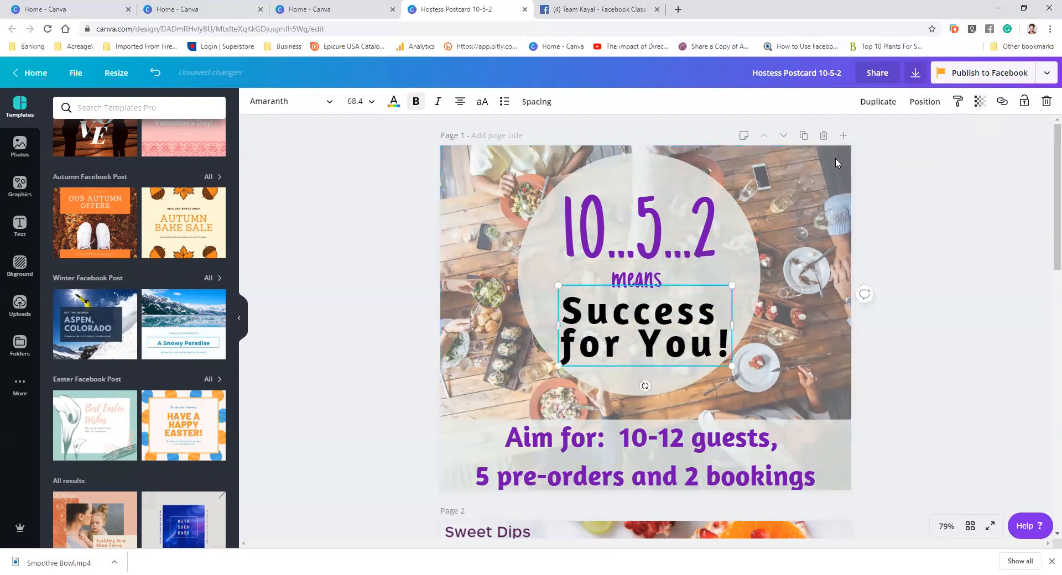
left_click(539, 101)
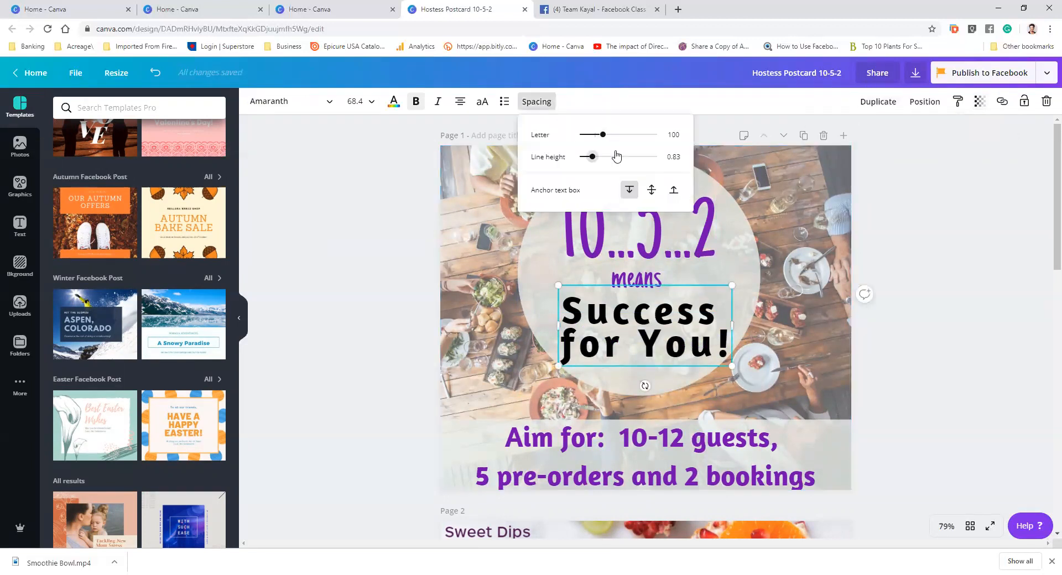
left_click_drag(595, 161, 597, 139)
left_click(898, 214)
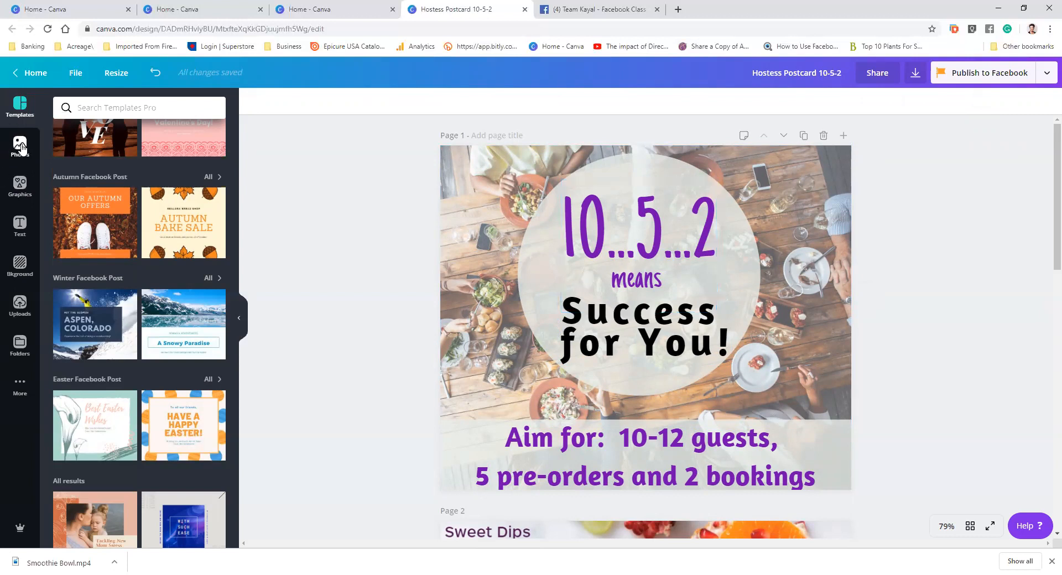
left_click(48, 80)
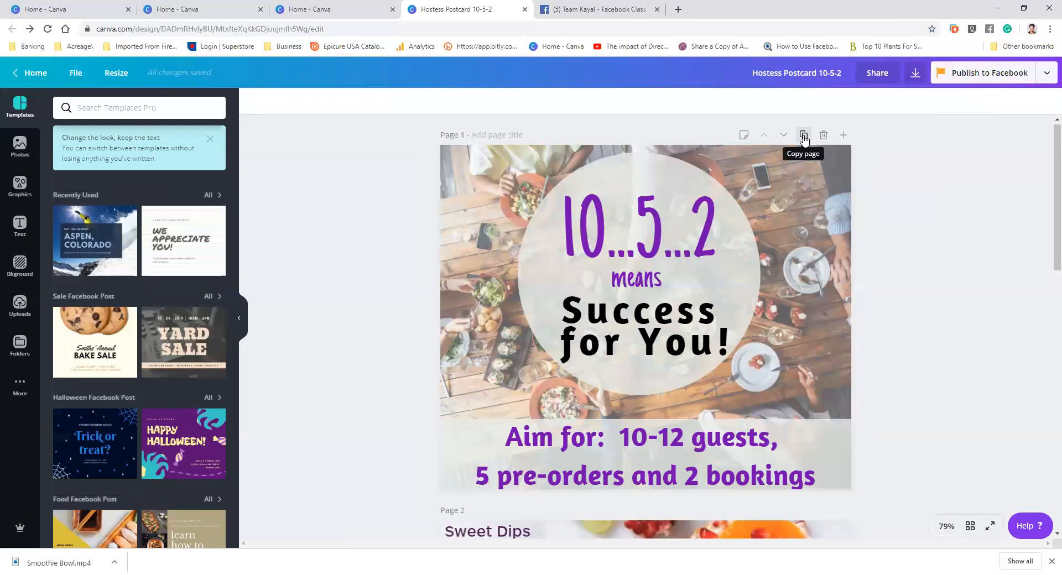
scroll(804, 138, "down", 1)
scroll(795, 307, "down", 5)
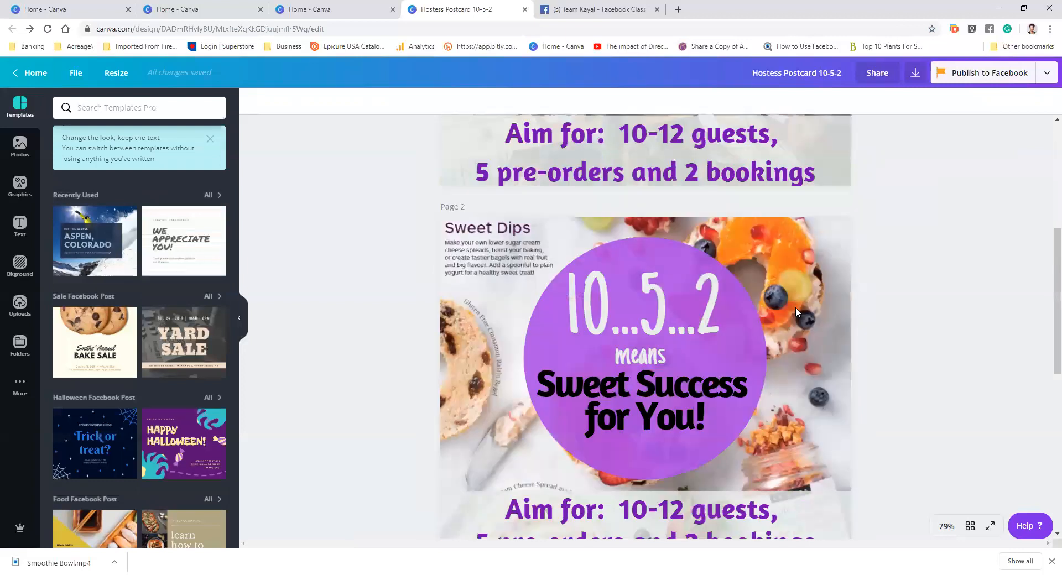
Delete the word "Sweet" from the "Sweet Success for You!" text on the postcard's third page
scroll(798, 304, "up", 6)
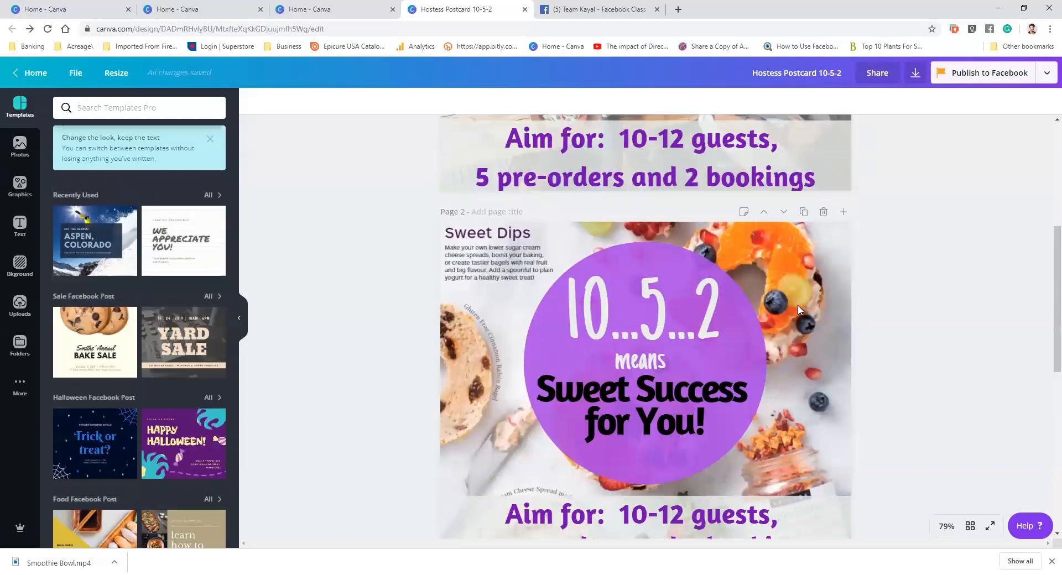
scroll(747, 353, "down", 3)
scroll(747, 353, "down", 4)
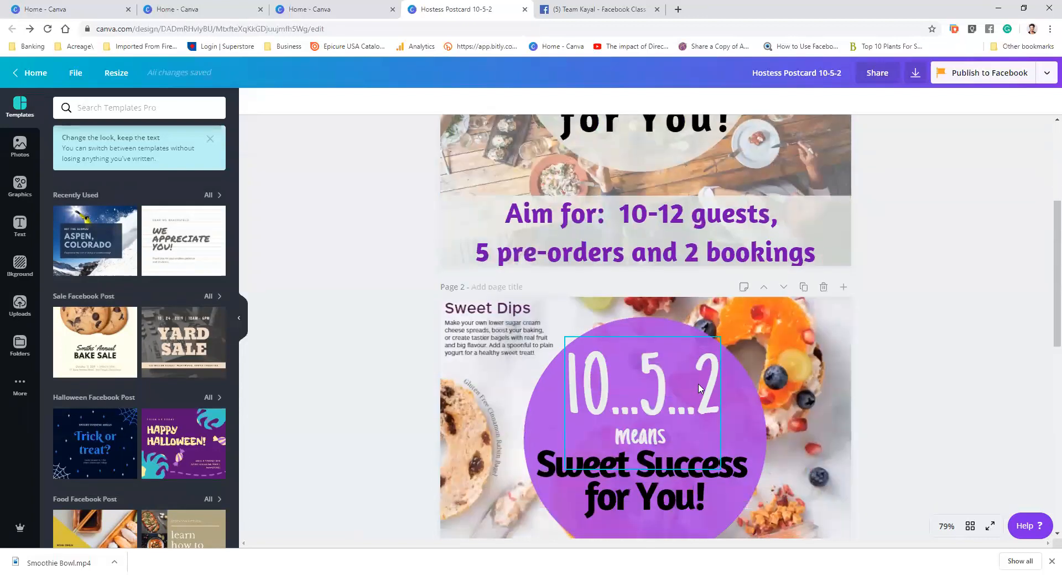
scroll(800, 312, "down", 2)
scroll(799, 313, "down", 3)
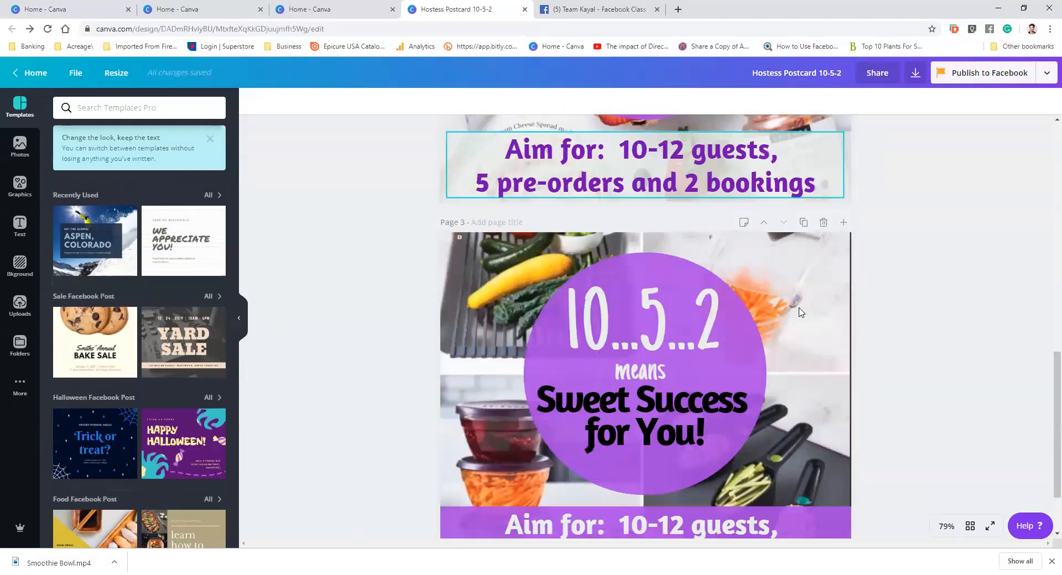
scroll(806, 310, "down", 2)
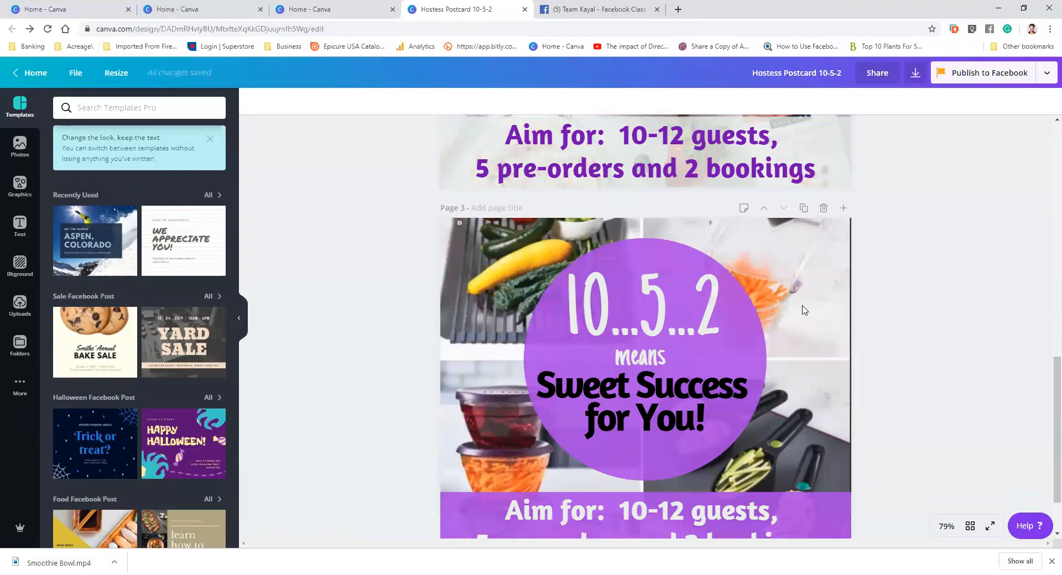
scroll(927, 265, "up", 1)
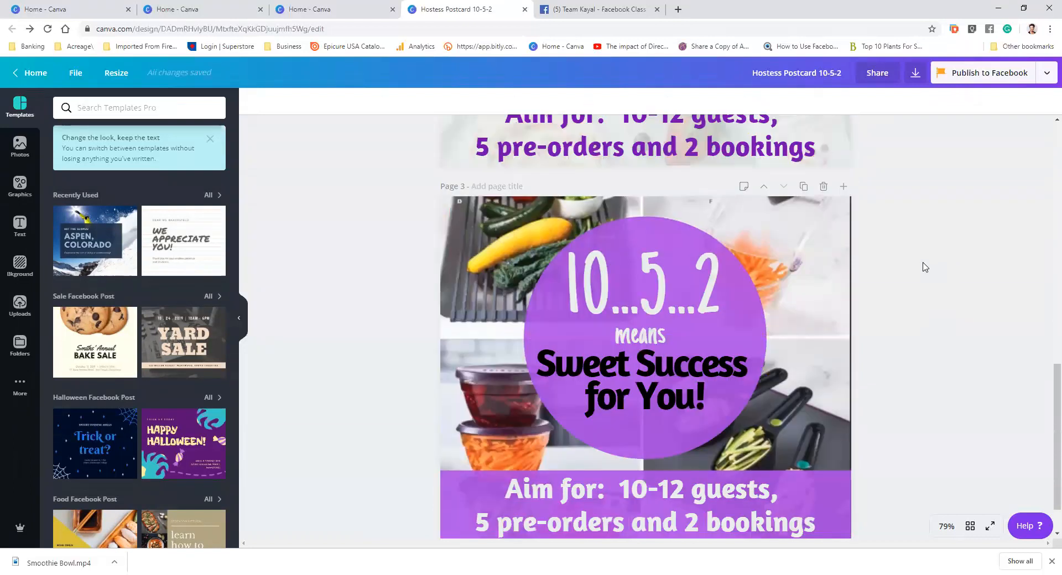
left_click(631, 365)
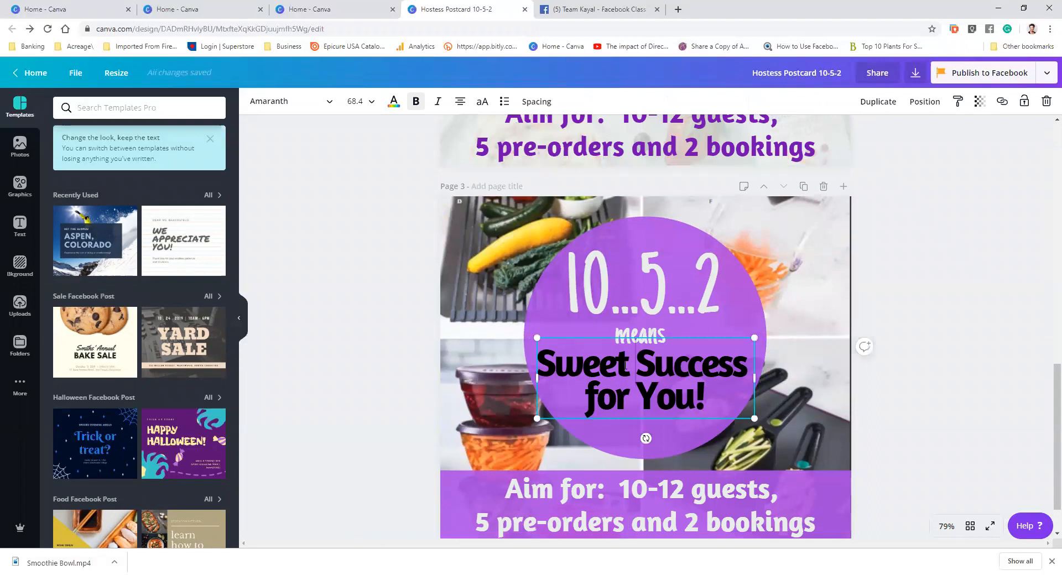
left_click_drag(628, 365, 540, 366)
key("BackSpace")
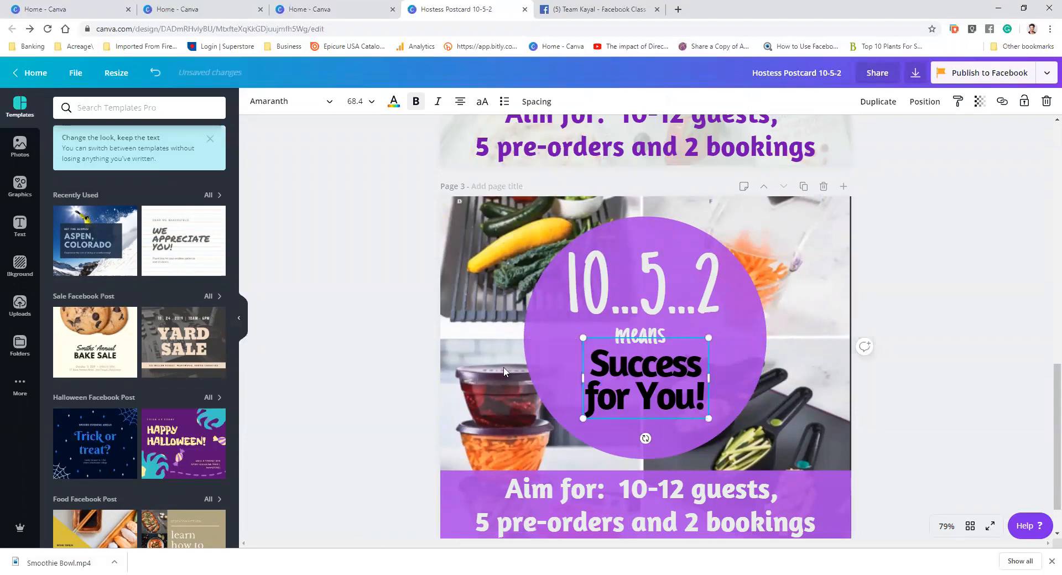
Widen the "Success for You!" text box on page 3 from both sides
scroll(569, 372, "up", 1)
scroll(572, 373, "up", 12)
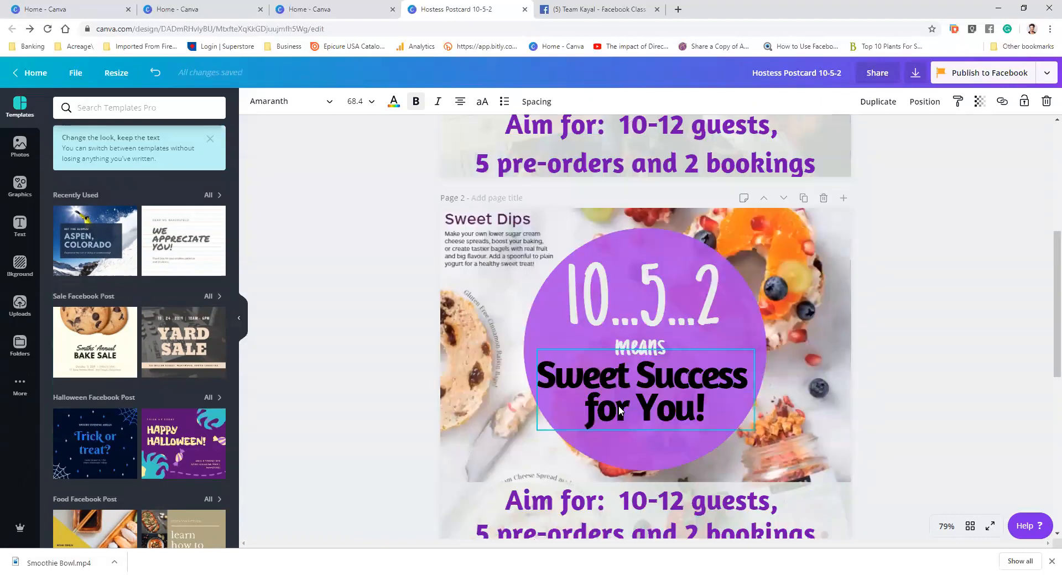
scroll(628, 396, "down", 12)
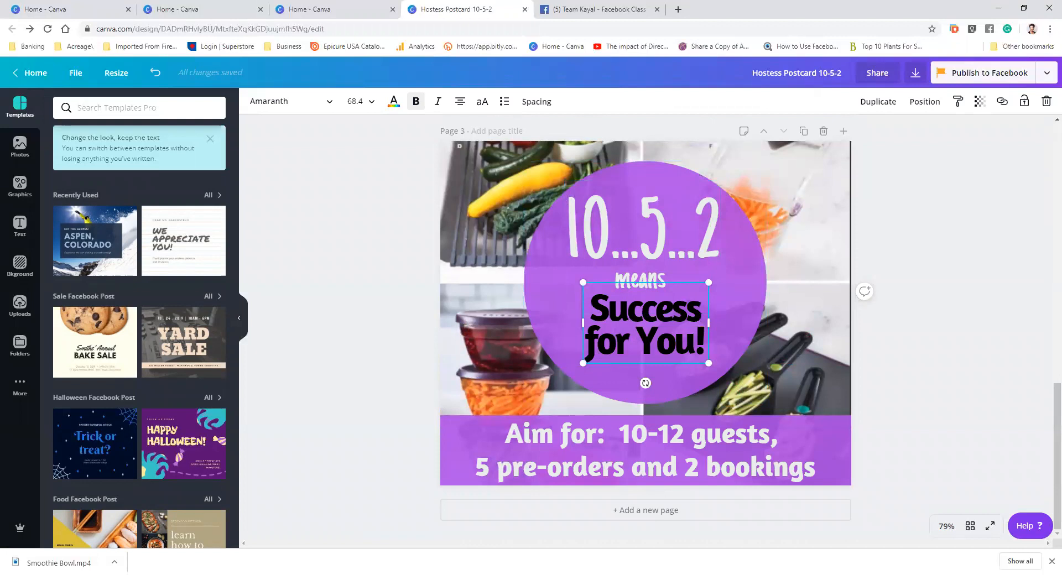
left_click_drag(709, 323, 736, 319)
left_click_drag(559, 318, 555, 320)
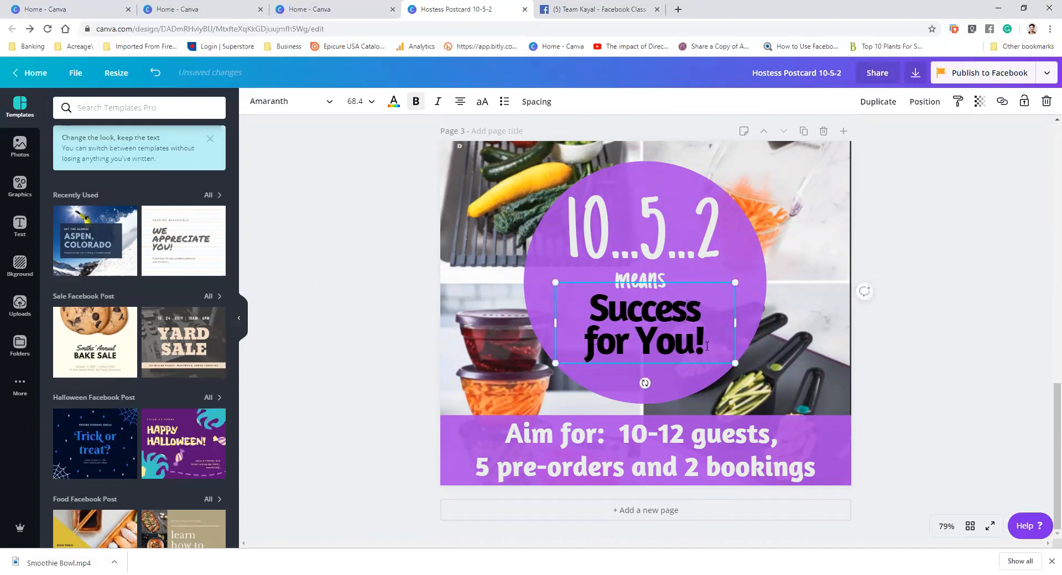
Set the letter spacing of the "Success for You!" text to 19
left_click_drag(706, 347, 571, 300)
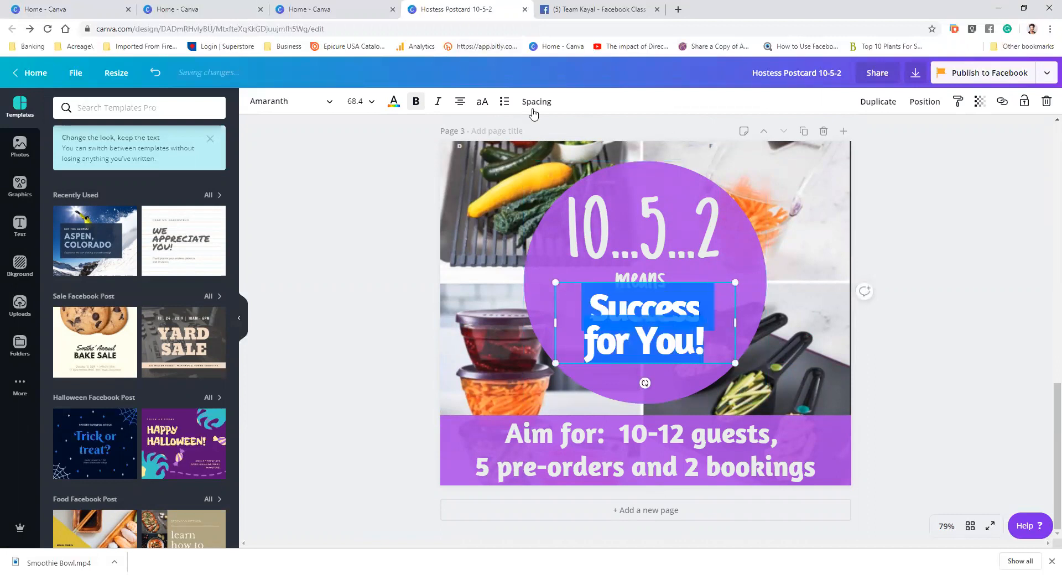
left_click(535, 104)
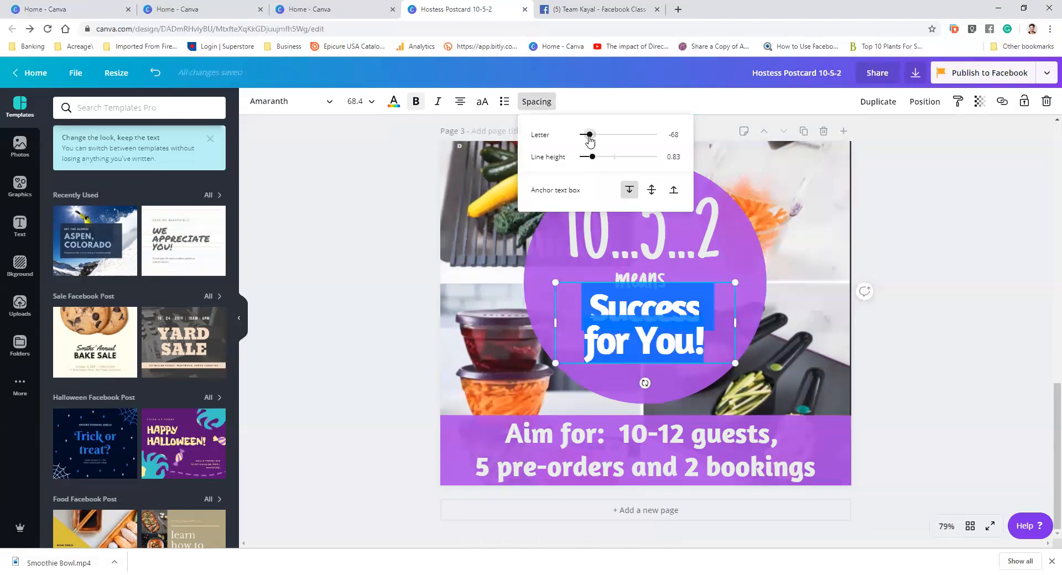
left_click_drag(591, 139, 598, 139)
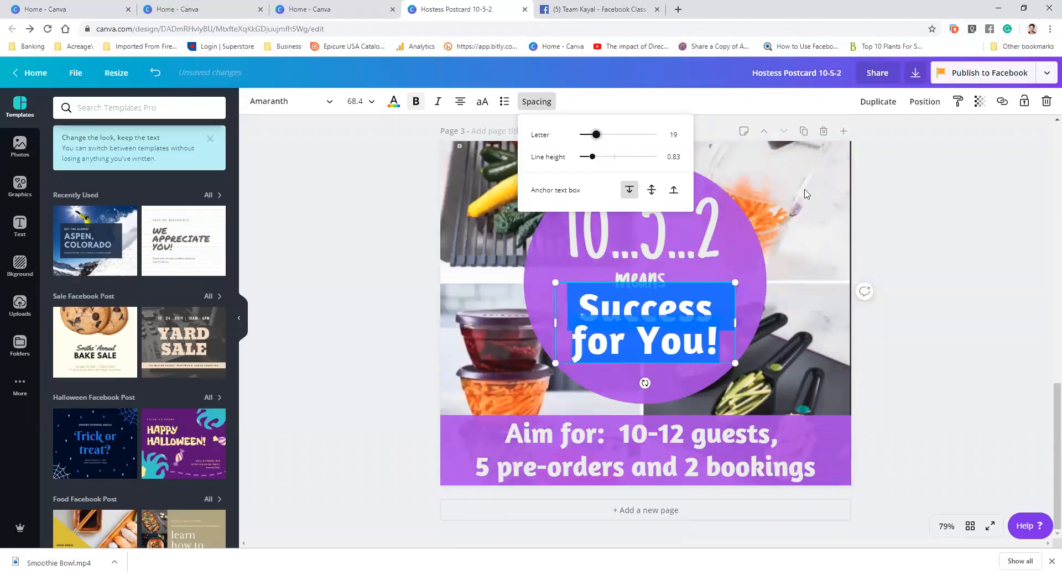
left_click(917, 261)
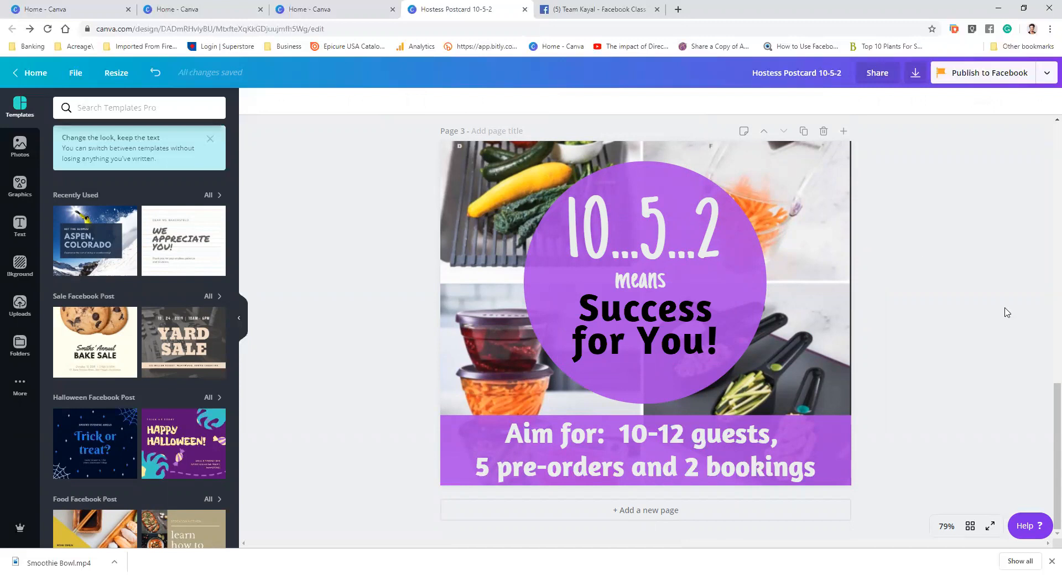
Return to the home page and open the No Bake Cheesecake design
scroll(1002, 318, "up", 10)
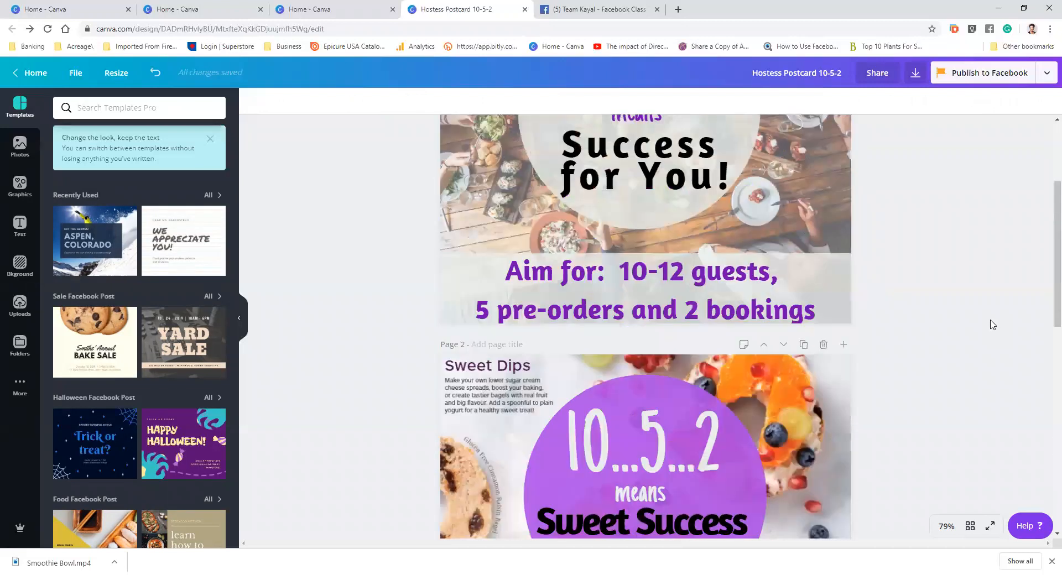
scroll(993, 325, "up", 3)
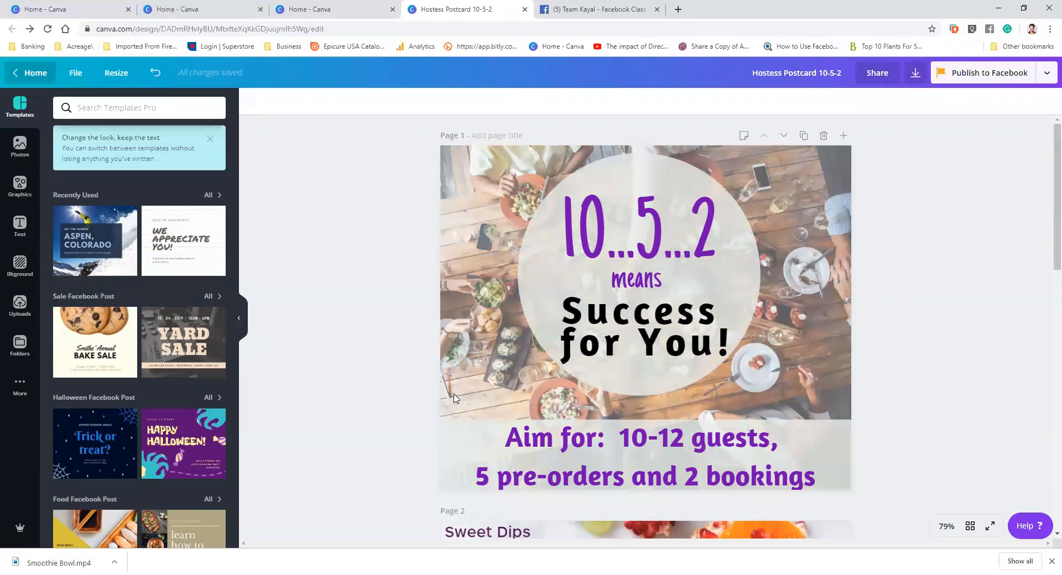
left_click(30, 73)
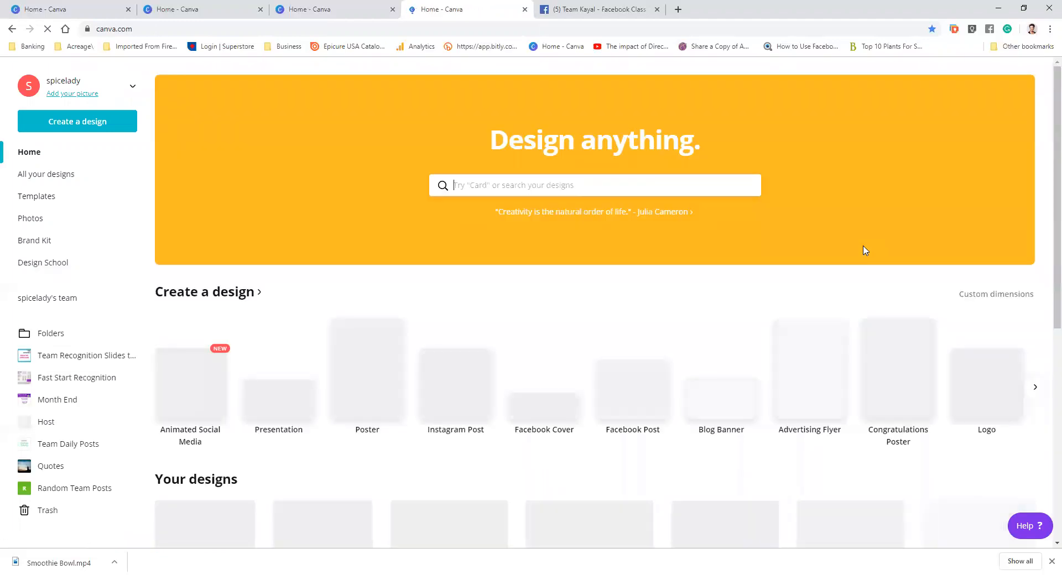
scroll(865, 251, "down", 5)
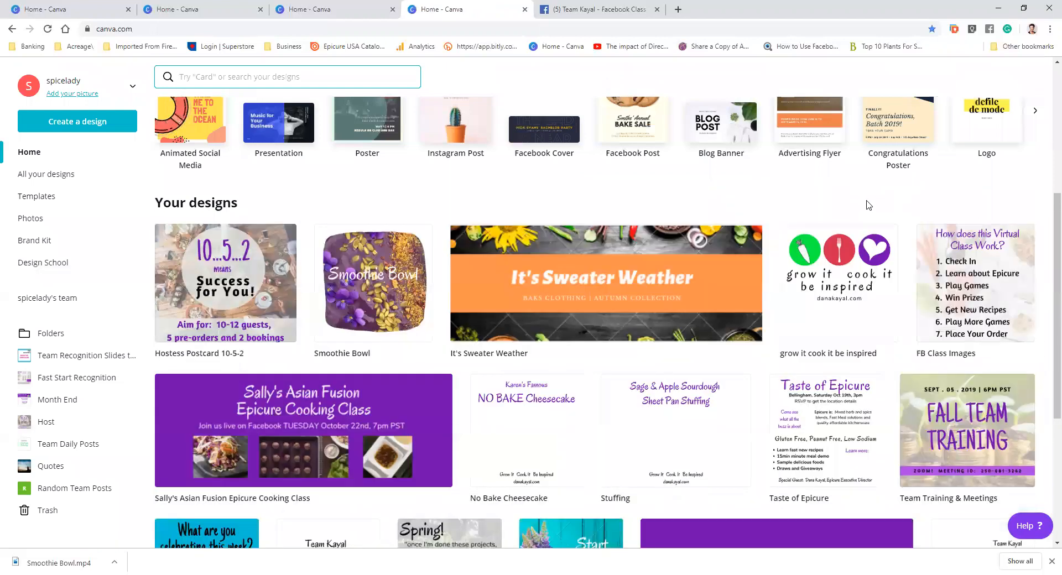
scroll(868, 207, "down", 2)
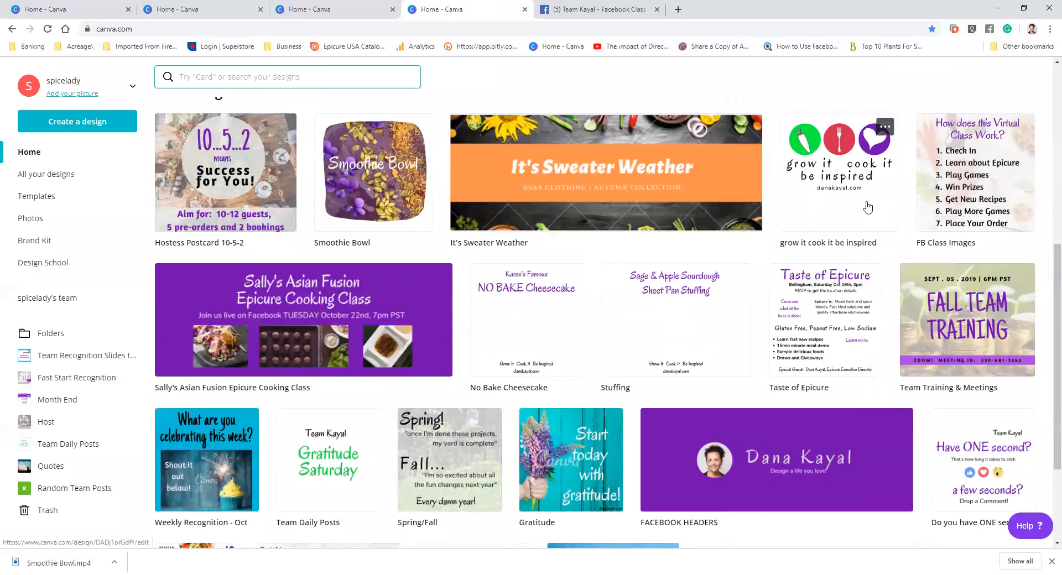
scroll(867, 207, "down", 4)
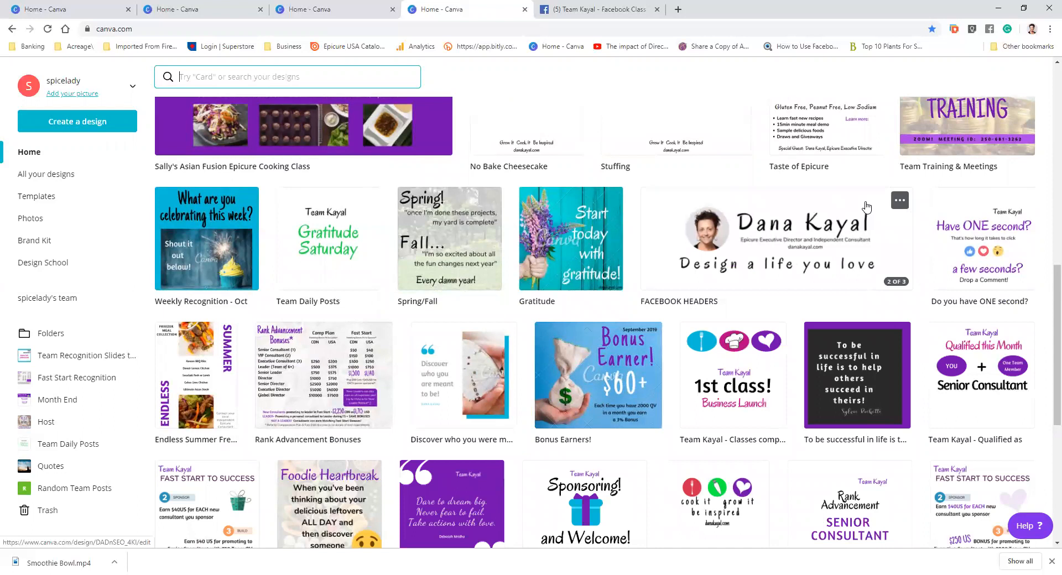
scroll(867, 207, "up", 2)
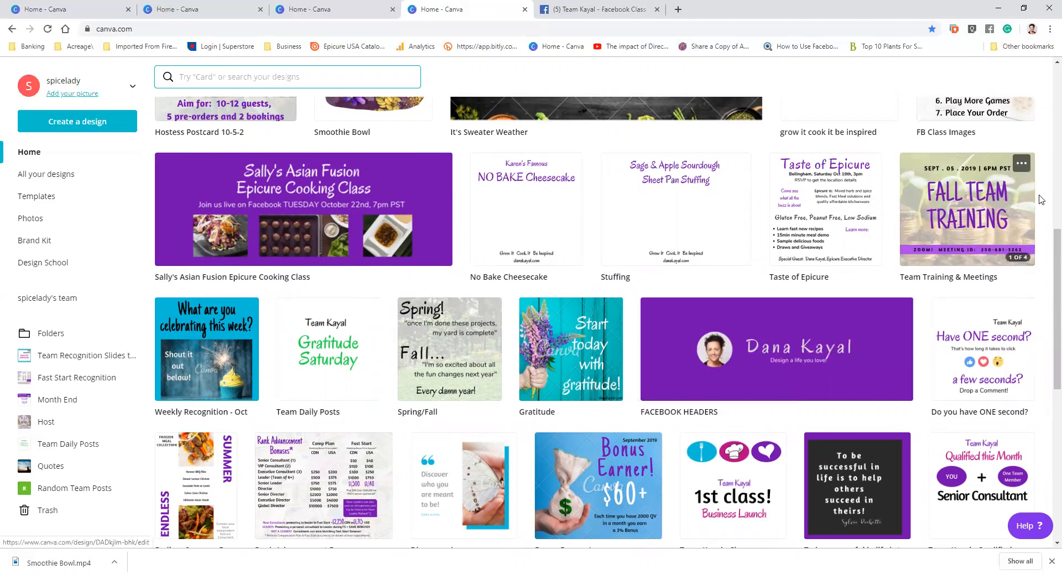
scroll(1042, 199, "down", 1)
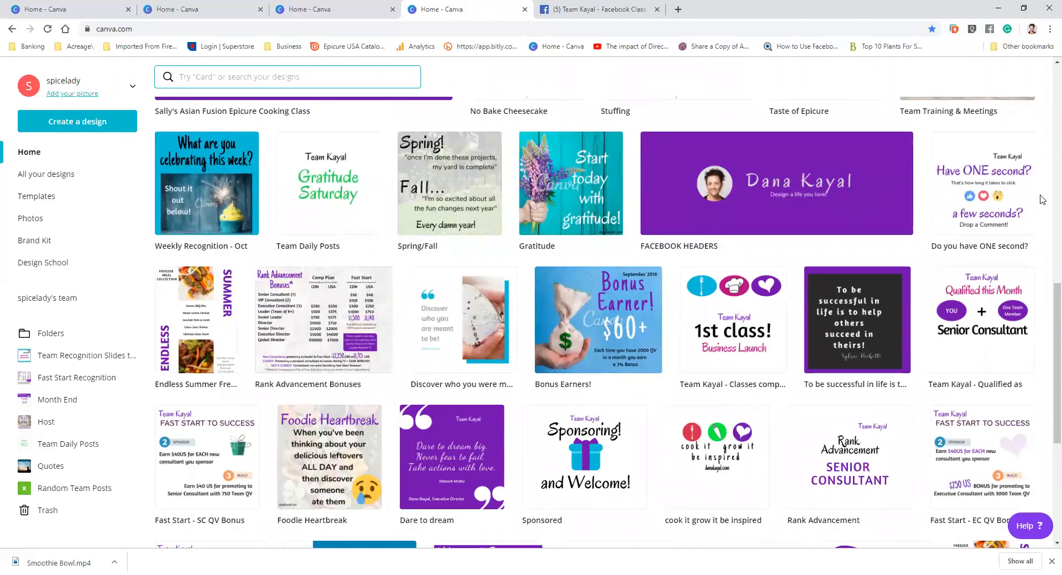
scroll(1041, 198, "up", 7)
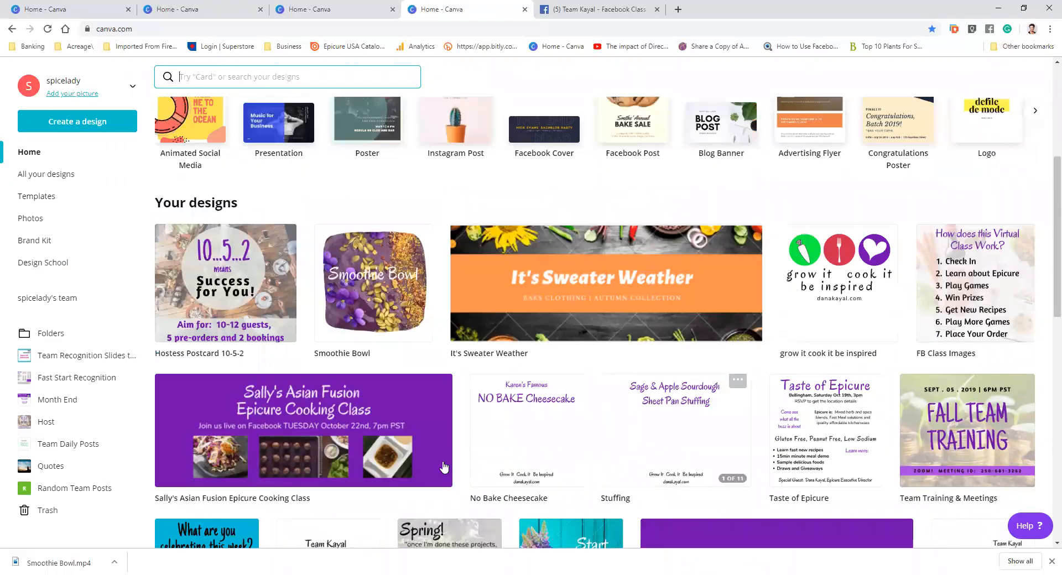
left_click(515, 432)
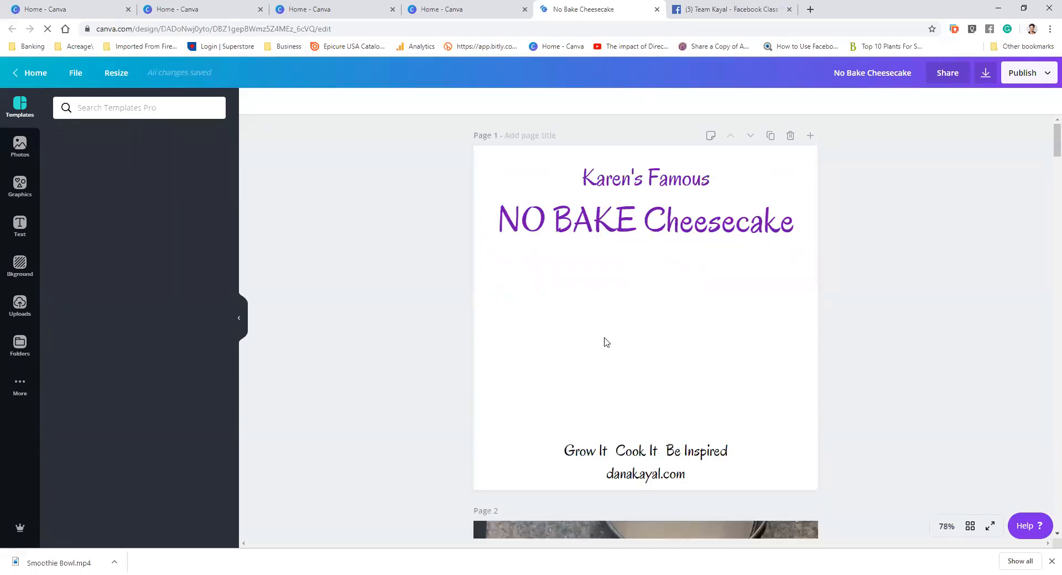
Scroll through the pages of the No Bake Cheesecake design
scroll(730, 336, "down", 8)
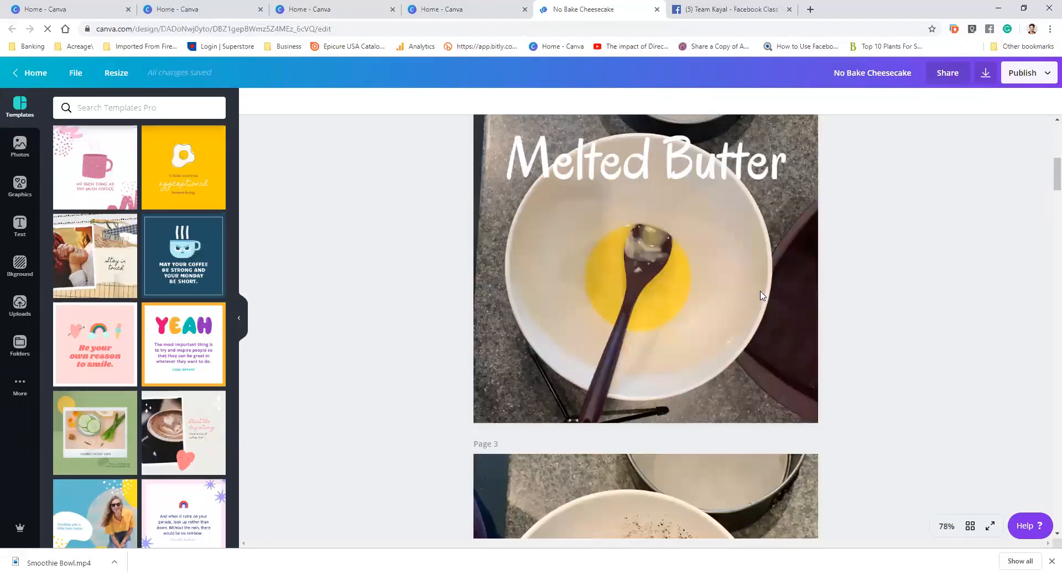
scroll(761, 296, "up", 1)
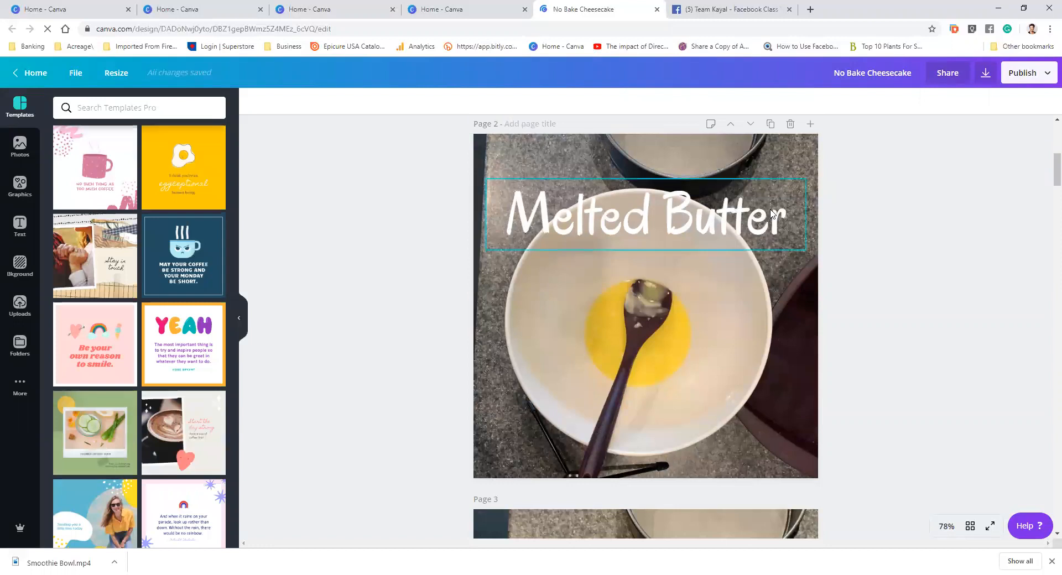
scroll(773, 213, "down", 8)
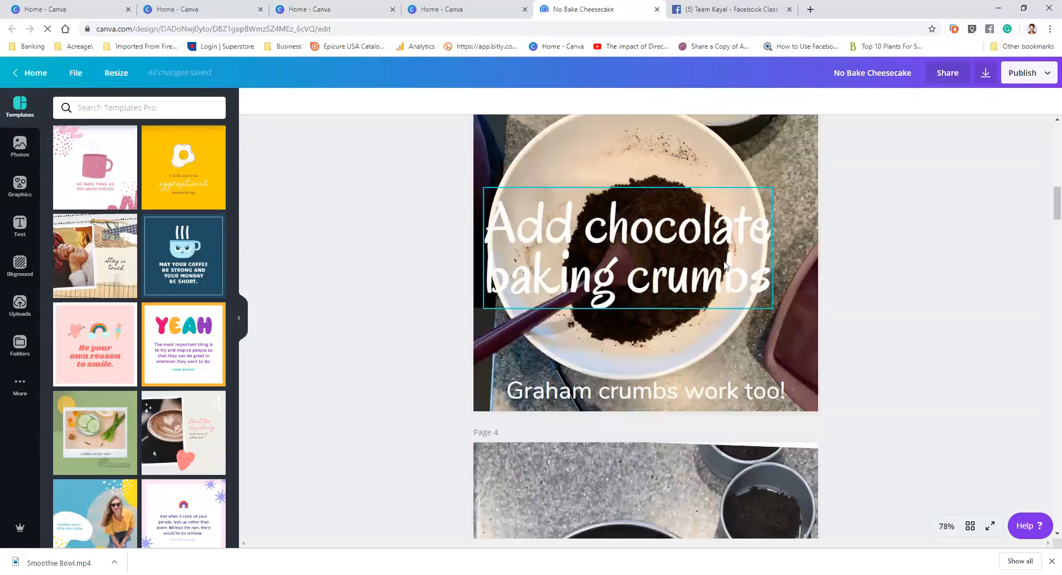
scroll(763, 257, "down", 6)
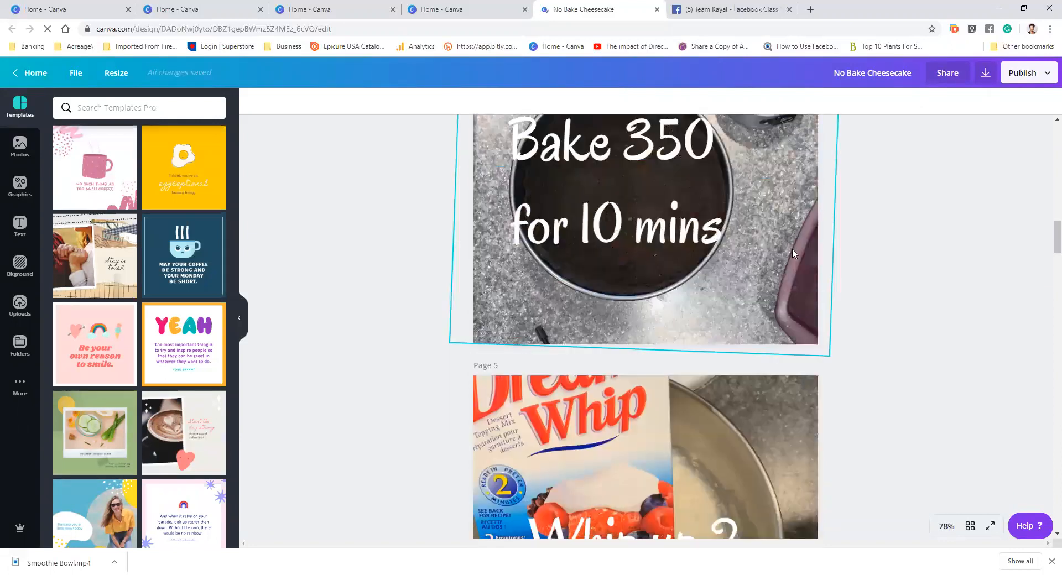
scroll(791, 248, "up", 1)
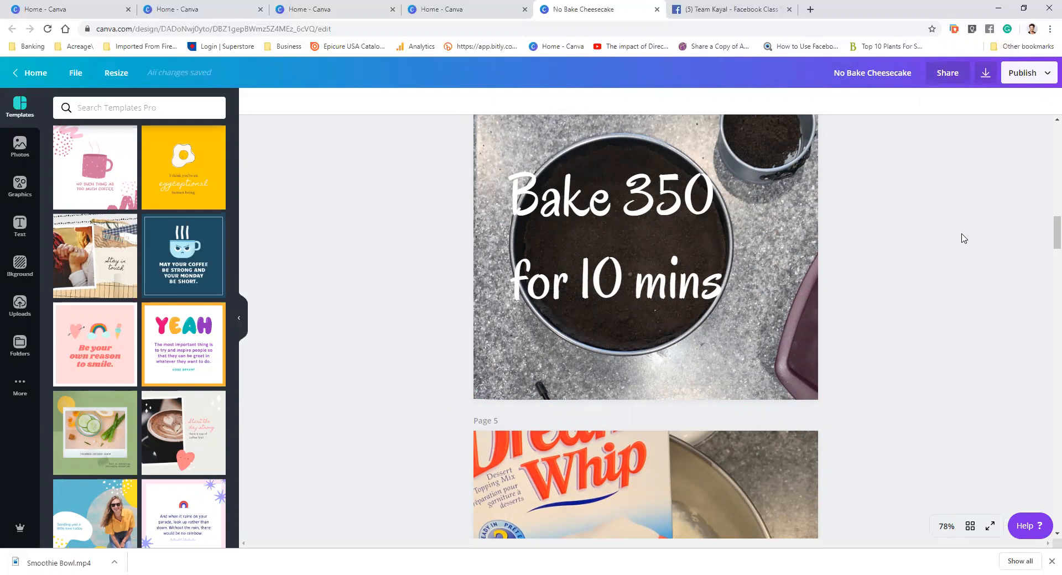
scroll(963, 239, "down", 3)
scroll(963, 239, "down", 2)
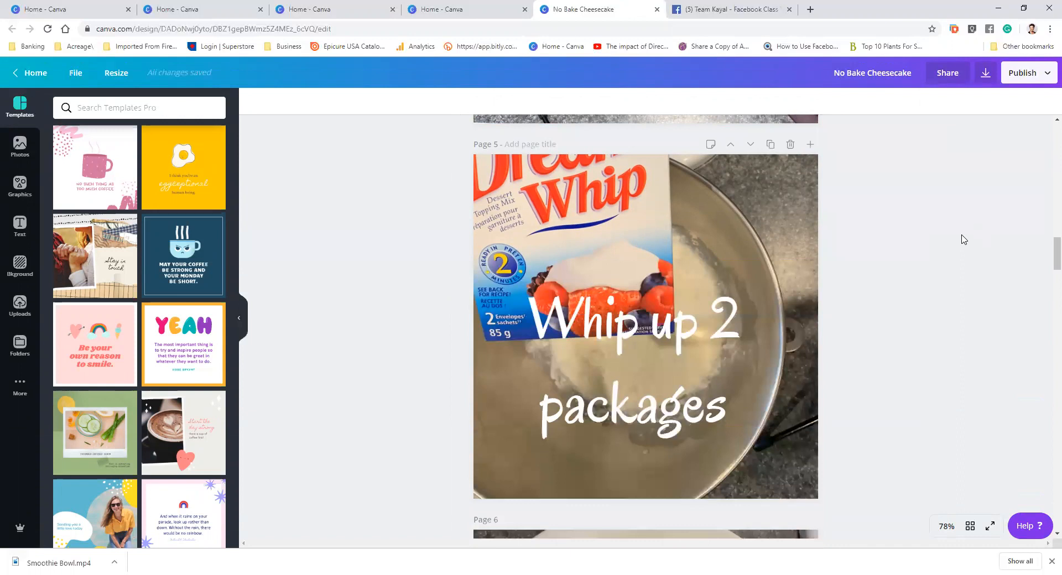
scroll(964, 241, "down", 5)
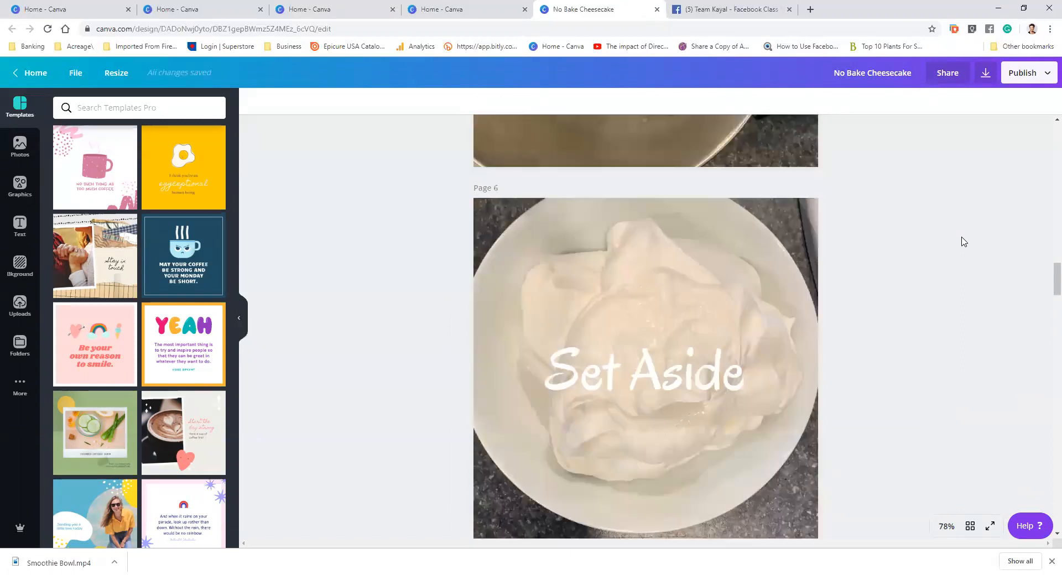
scroll(963, 242, "down", 10)
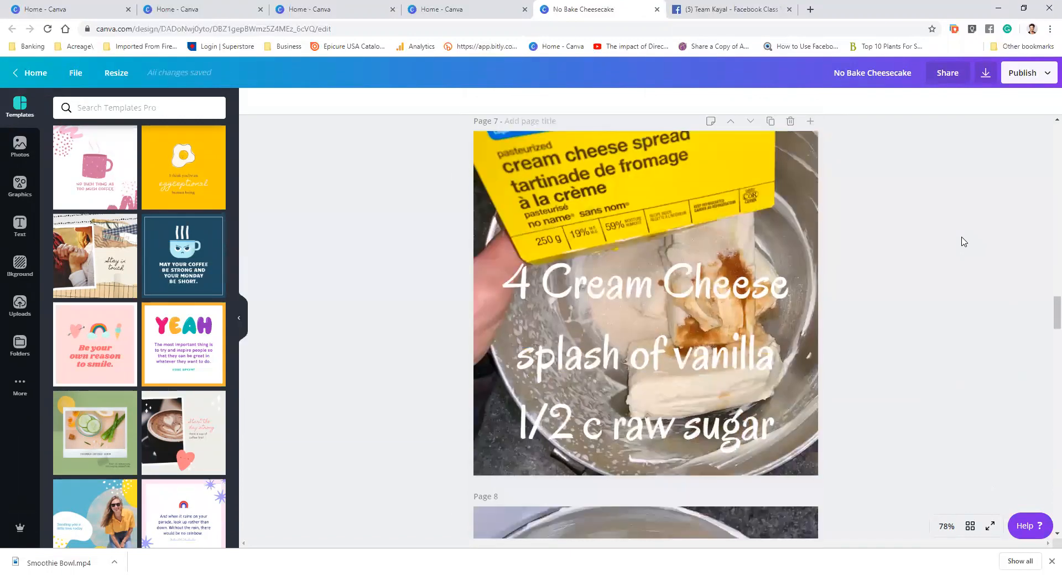
scroll(964, 242, "down", 5)
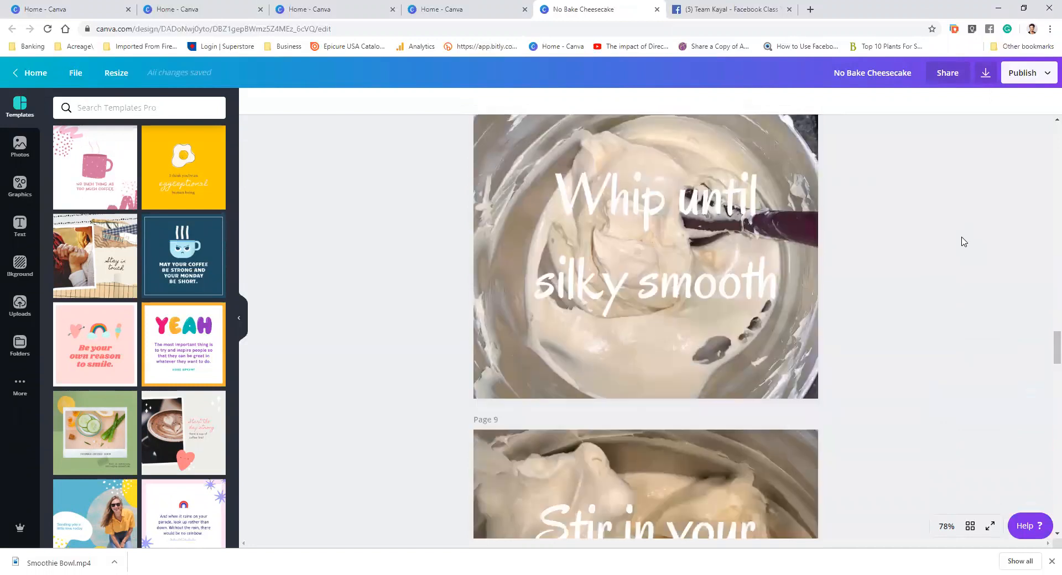
Open the download options for the design and choose the Animation (MP4/GIF) file type
left_click(1044, 73)
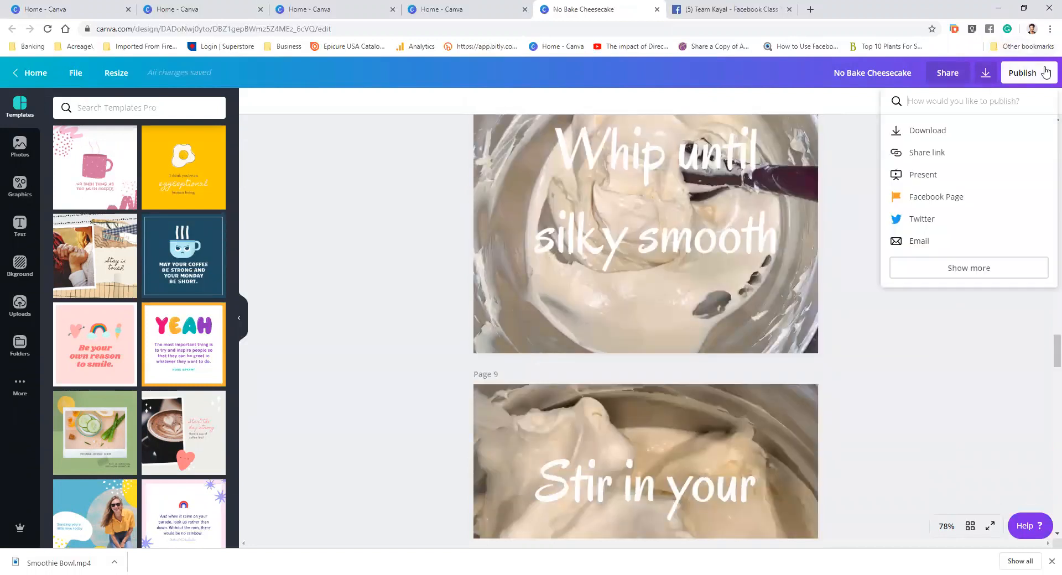
left_click(941, 131)
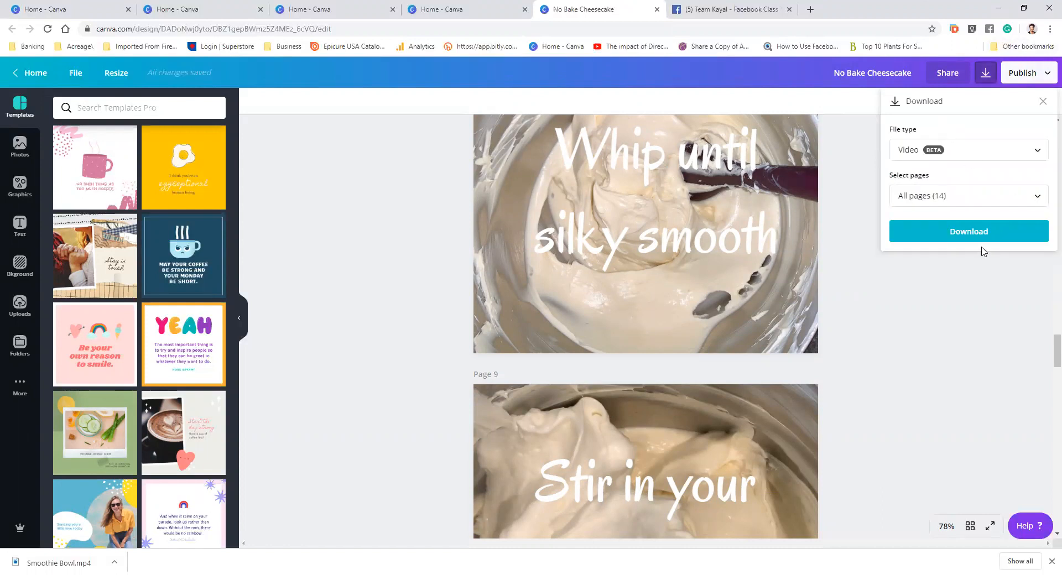
left_click(1037, 154)
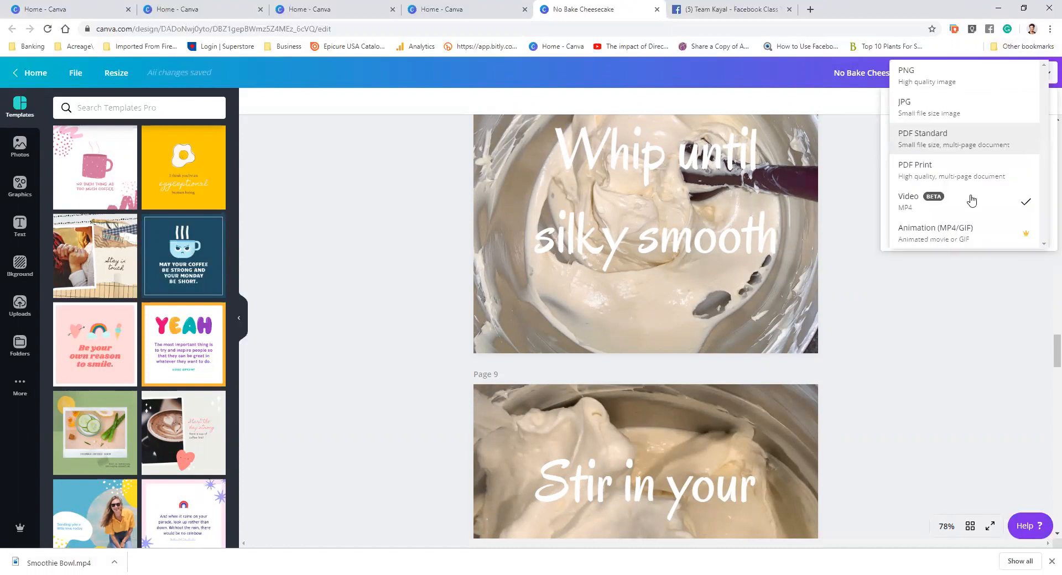
left_click(941, 240)
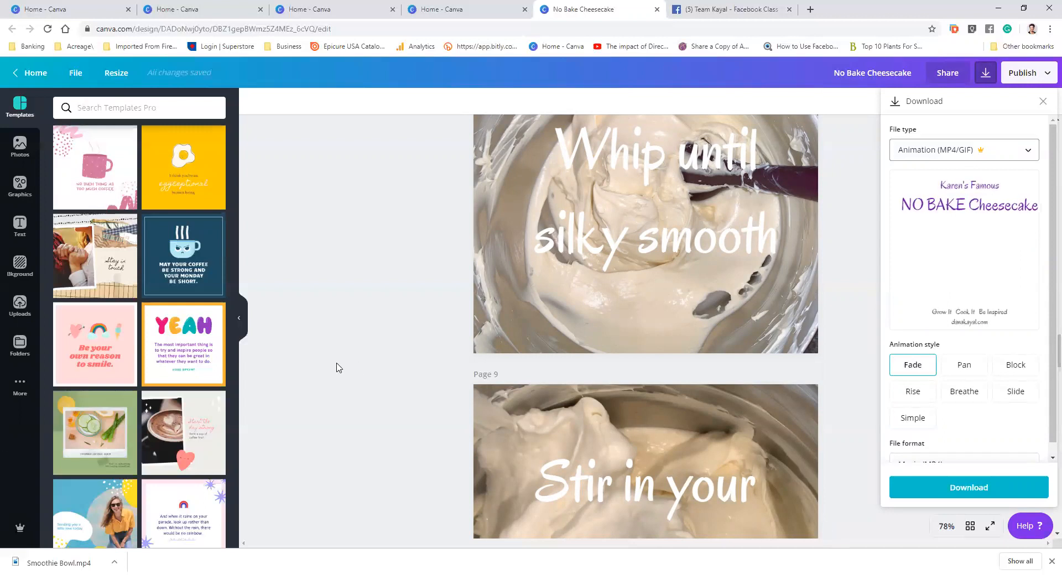
Duplicate page 13 of the No Bake Cheesecake design
scroll(338, 368, "down", 1)
scroll(339, 368, "up", 3)
scroll(339, 366, "down", 15)
scroll(339, 365, "down", 9)
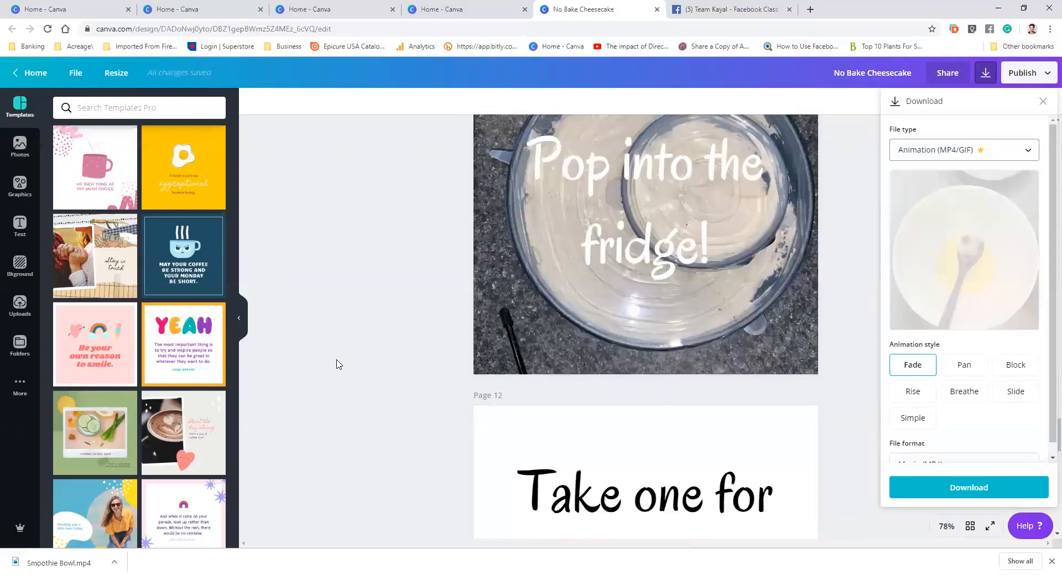
scroll(562, 322, "down", 3)
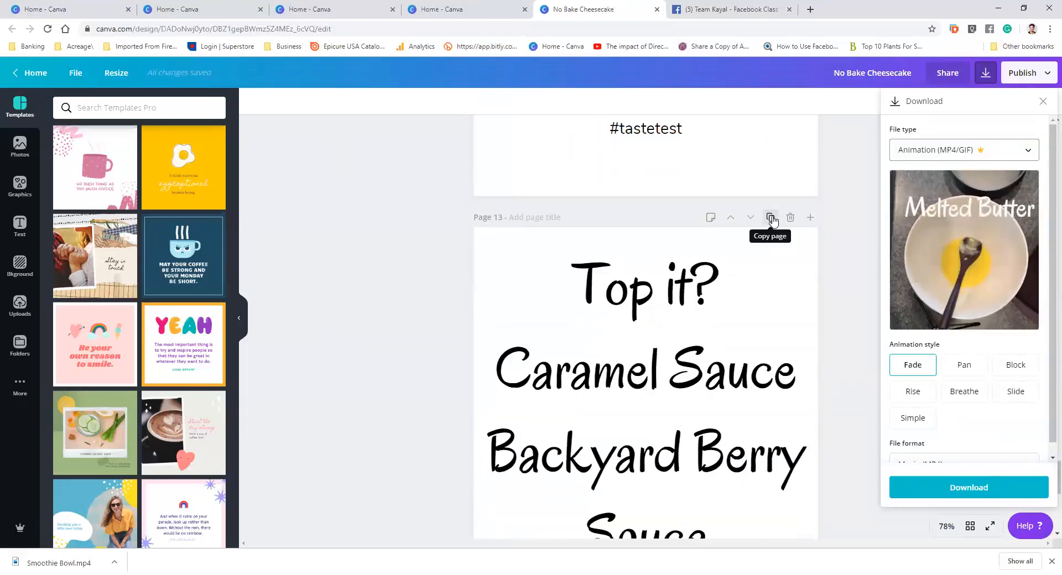
left_click(770, 218)
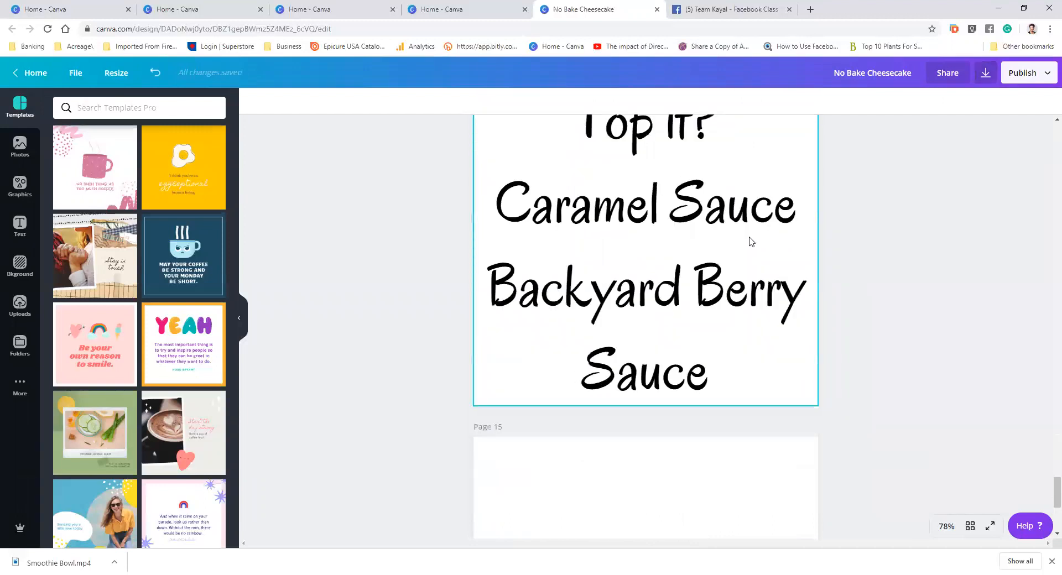
Delete the "Caramel Sauce" line from the text on the copied page 14
left_click(673, 216)
left_click(672, 216)
left_click_drag(798, 238, 471, 251)
key("BackSpace")
key("BackSpace")
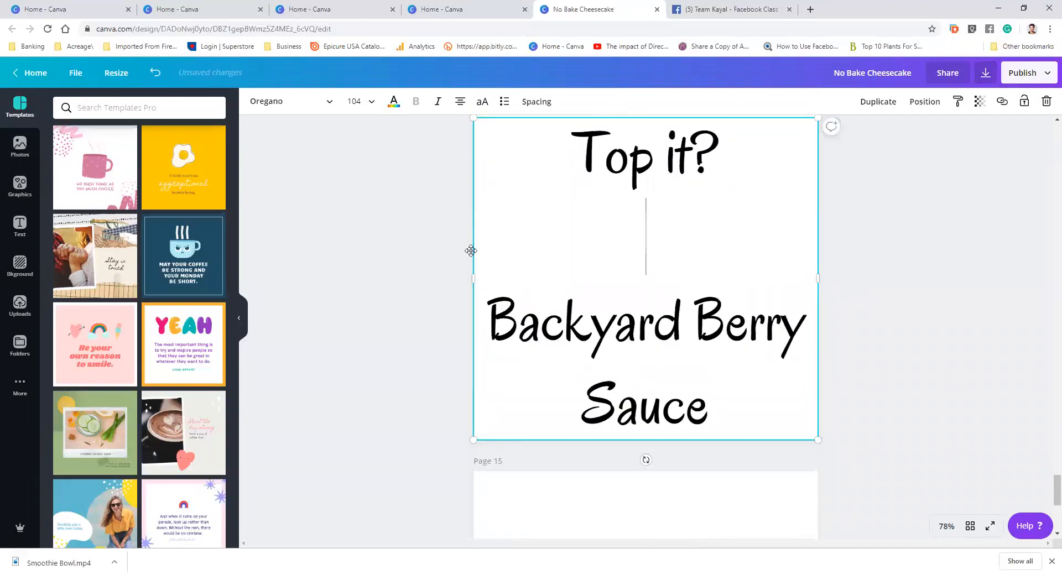
left_click(631, 397)
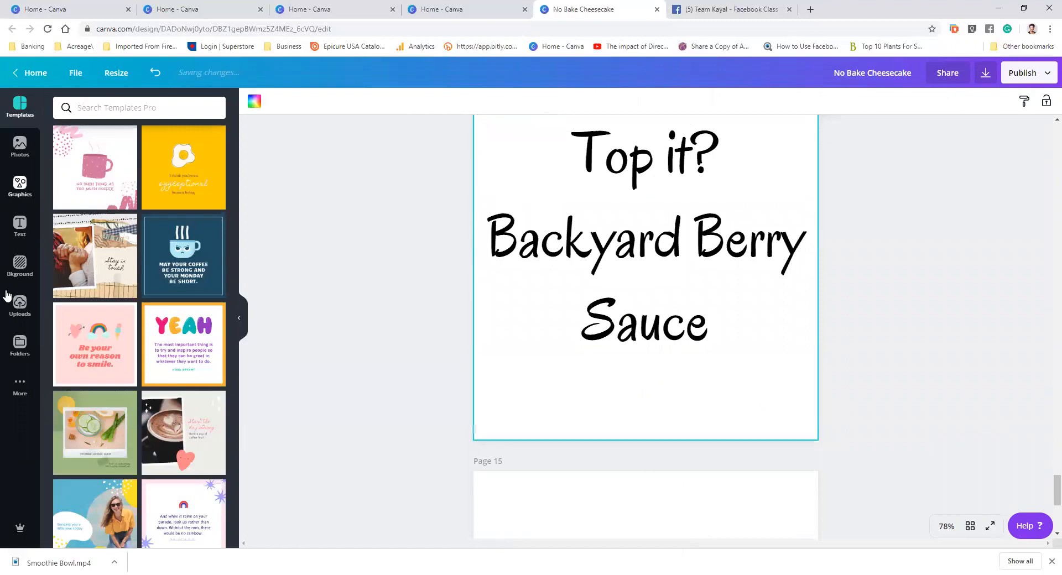
Add the uploaded chocolate cake photo to page 14 and send it backward behind the text
left_click(19, 310)
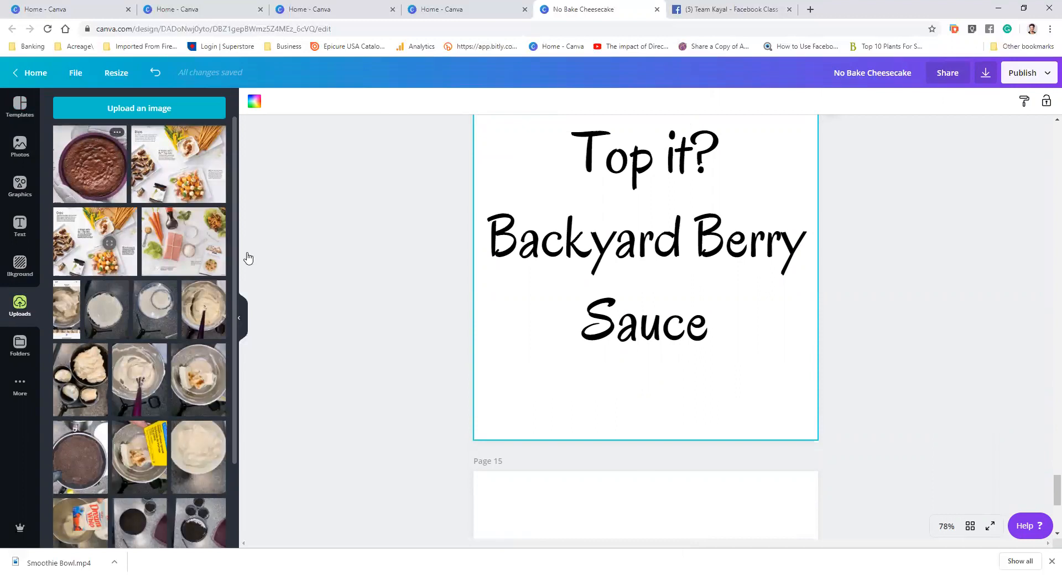
left_click_drag(248, 259, 636, 232)
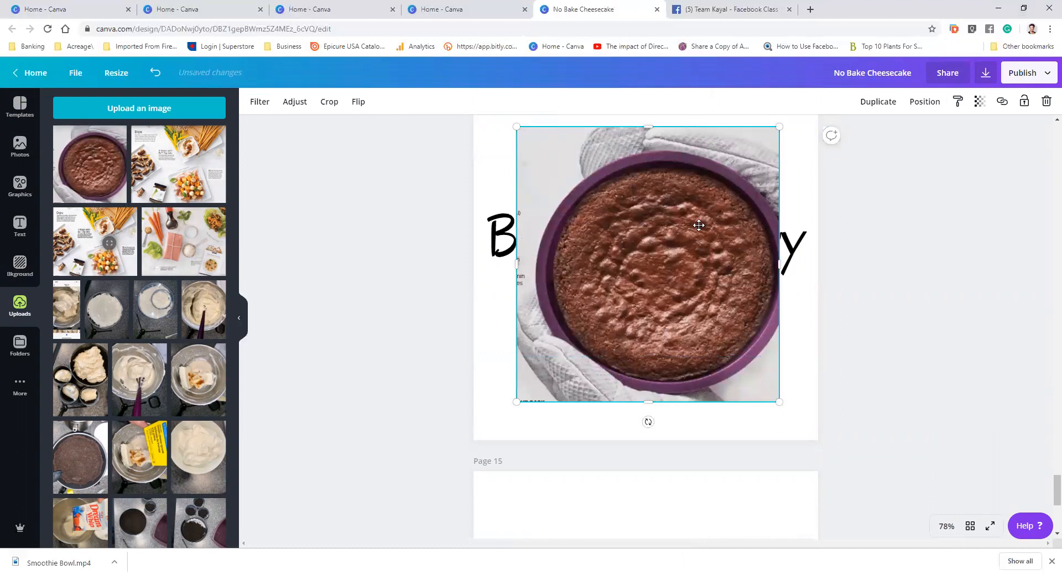
left_click(924, 103)
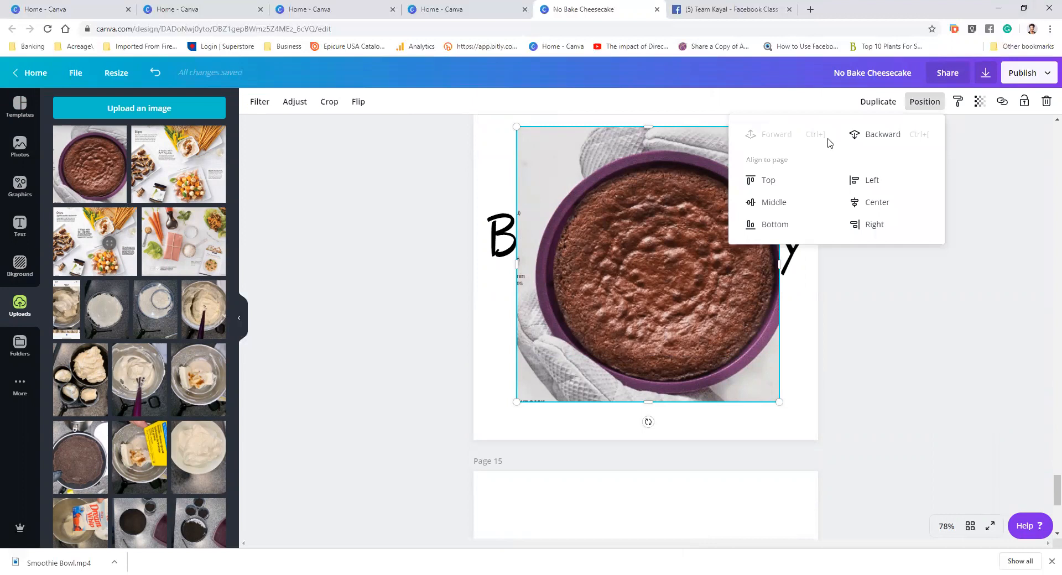
left_click(882, 135)
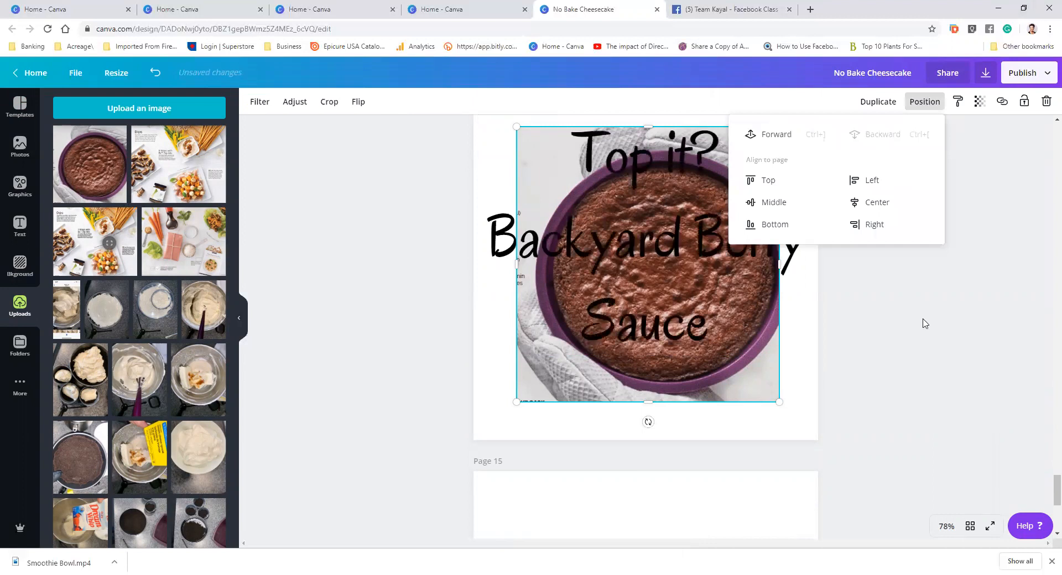
Break the page 14 text after "Backyard" and nudge the text box slightly down and right
scroll(694, 354, "up", 2)
left_click(694, 354)
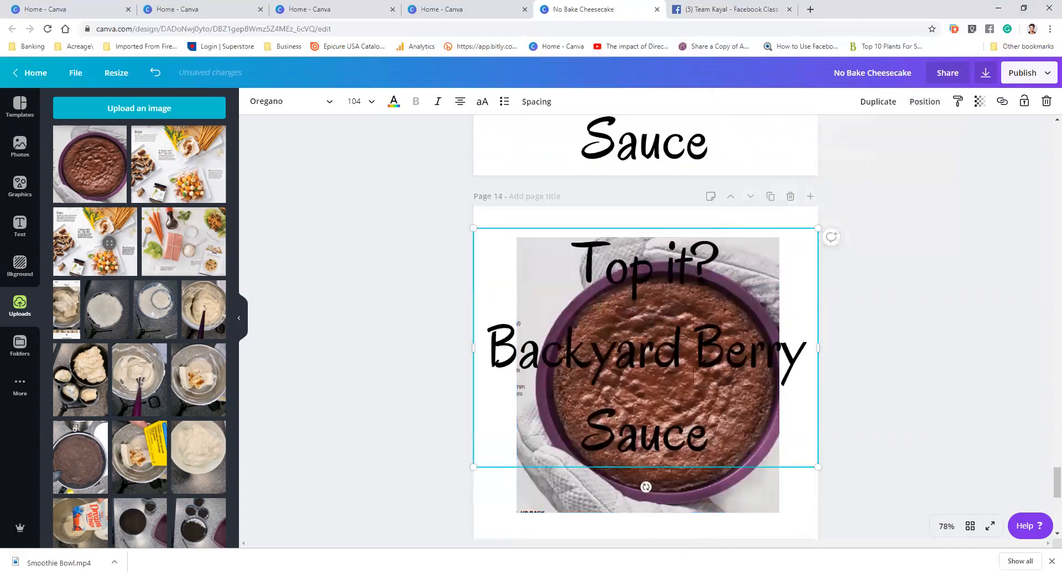
key("Return")
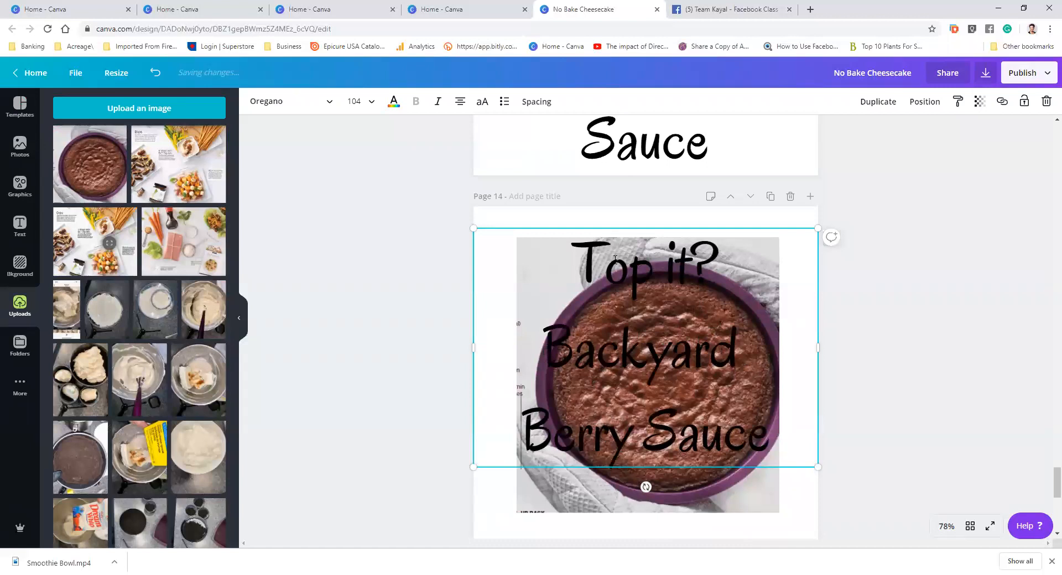
left_click_drag(820, 275, 835, 295)
left_click(908, 293)
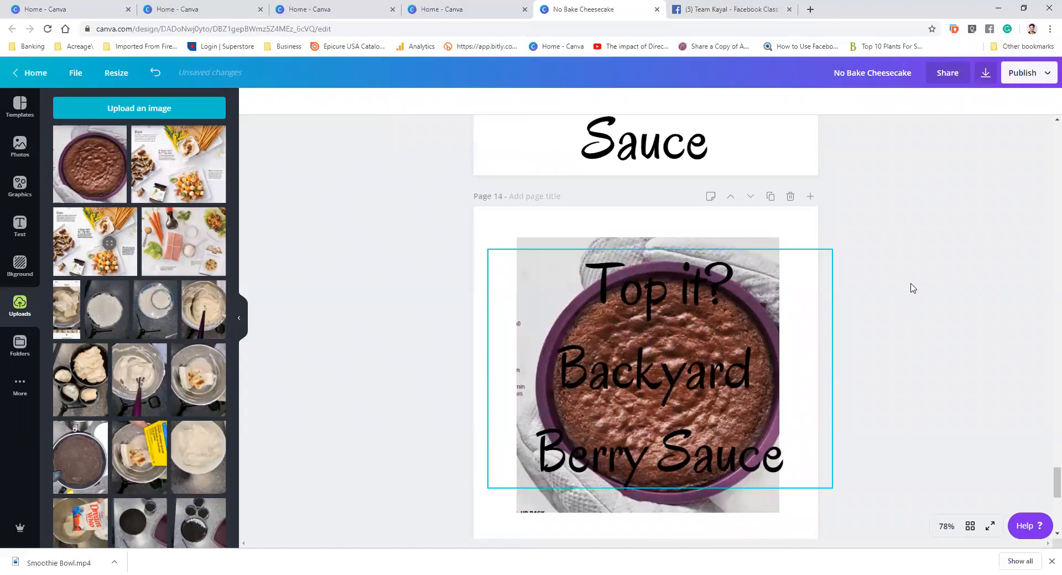
Enlarge the cake photo by its corners until it fills page 14
scroll(916, 276, "up", 2)
scroll(915, 277, "down", 4)
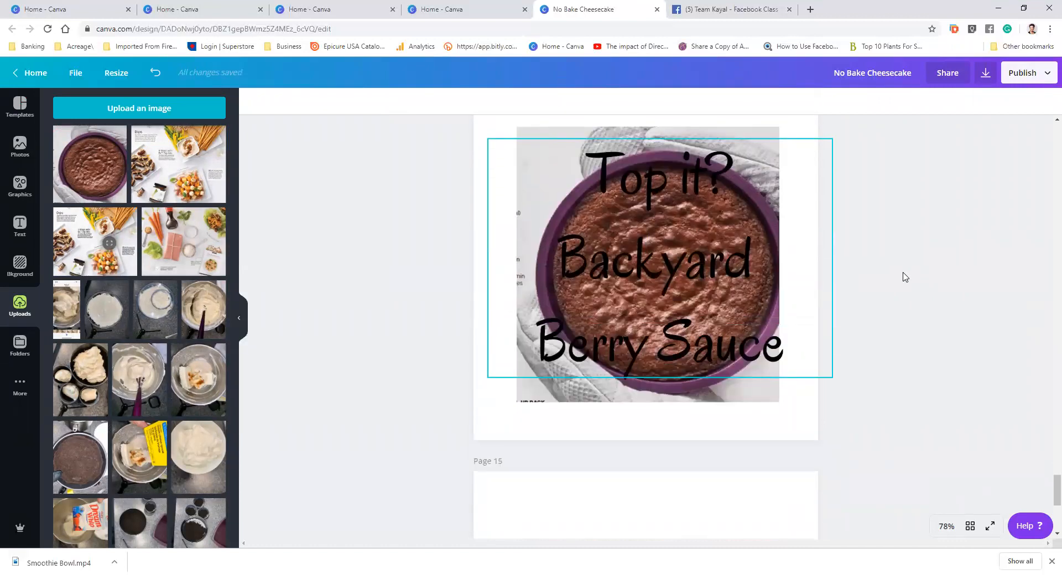
scroll(805, 260, "up", 2)
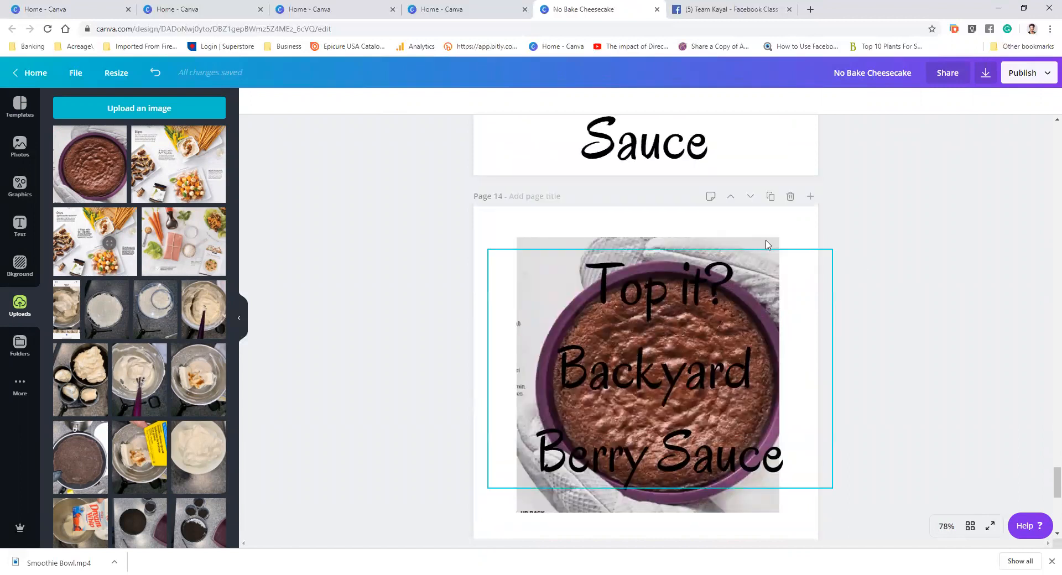
left_click(799, 254)
left_click_drag(779, 237, 839, 196)
scroll(637, 298, "down", 5)
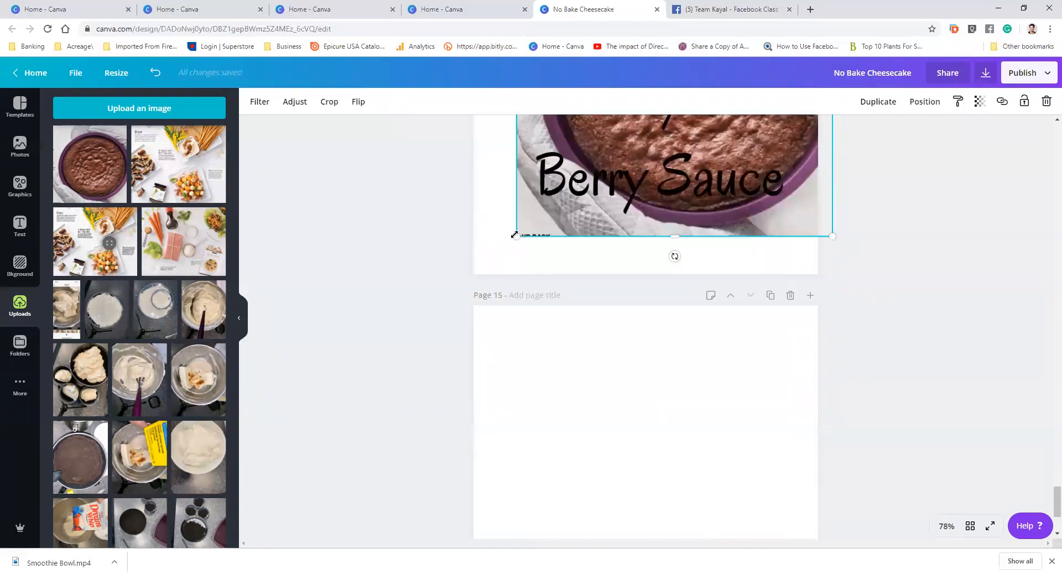
left_click_drag(465, 298, 463, 297)
scroll(922, 299, "up", 2)
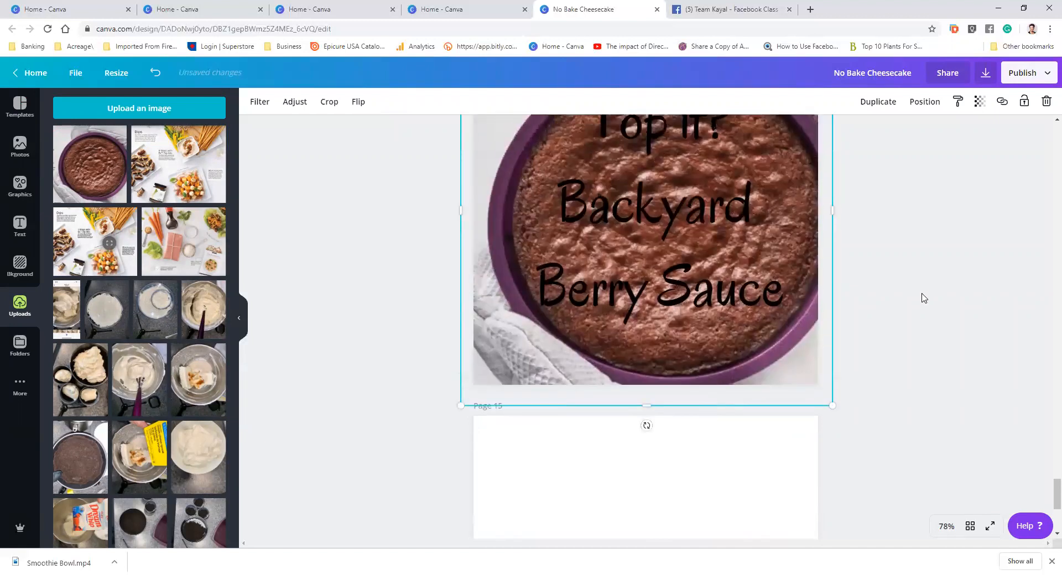
scroll(912, 306, "up", 2)
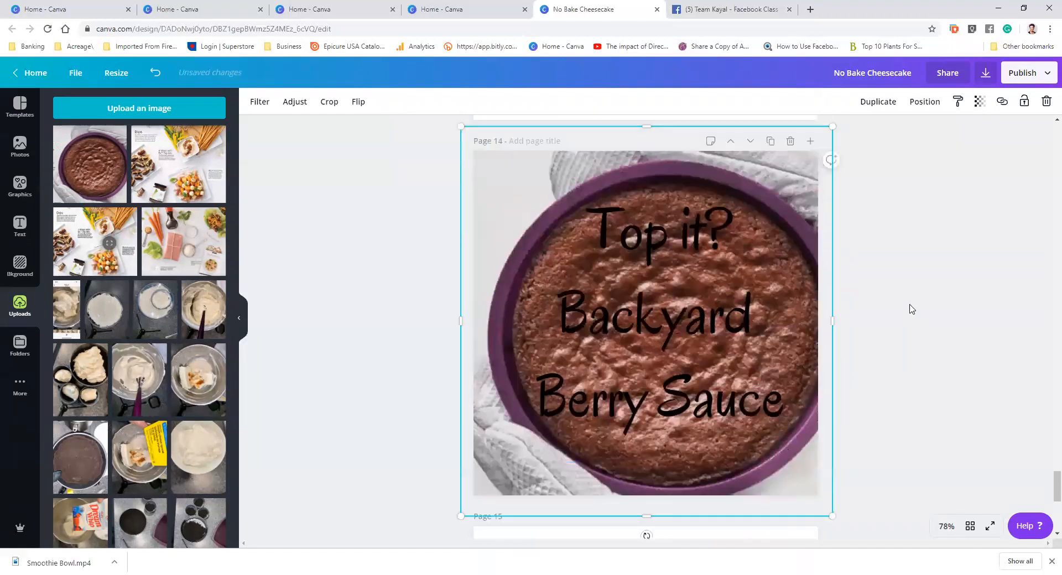
mouse_move(777, 355)
left_mouse_down()
mouse_move(752, 352)
mouse_move(777, 355)
left_mouse_up()
left_click(957, 310)
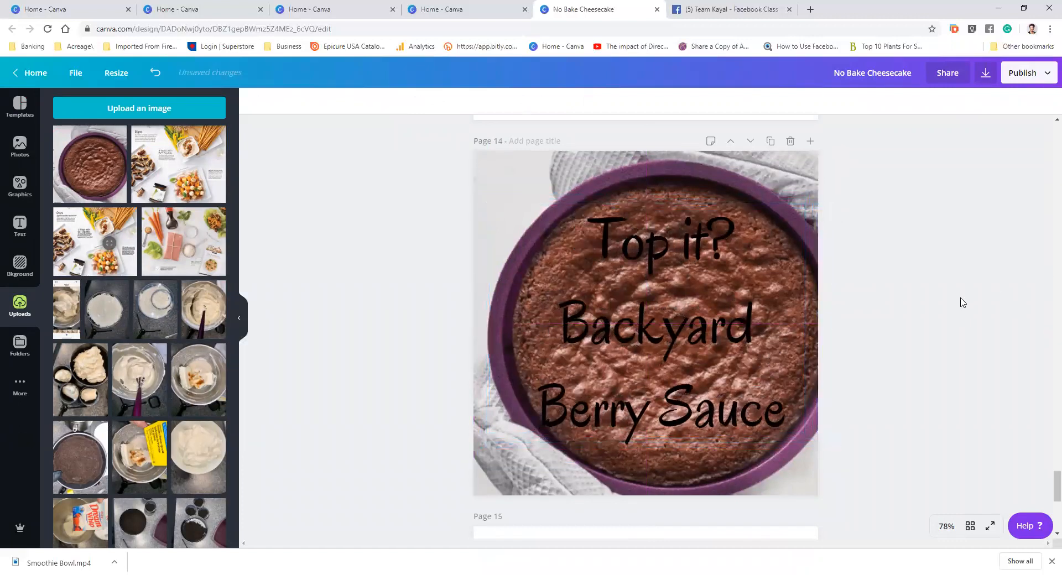
Delete the cake photo from page 14
scroll(963, 301, "down", 2)
scroll(968, 293, "down", 1)
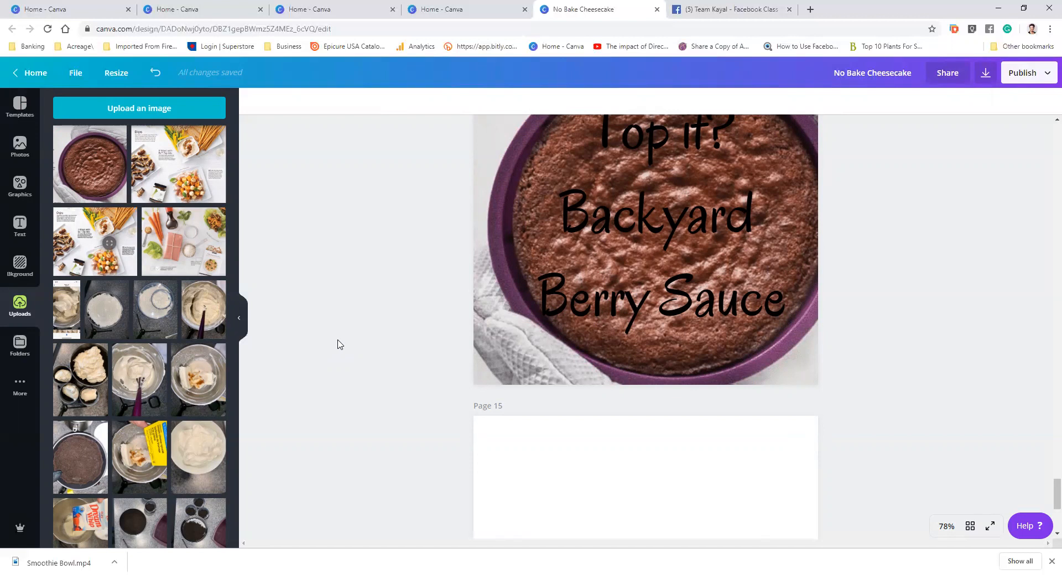
scroll(560, 194, "up", 5)
scroll(719, 430, "down", 3)
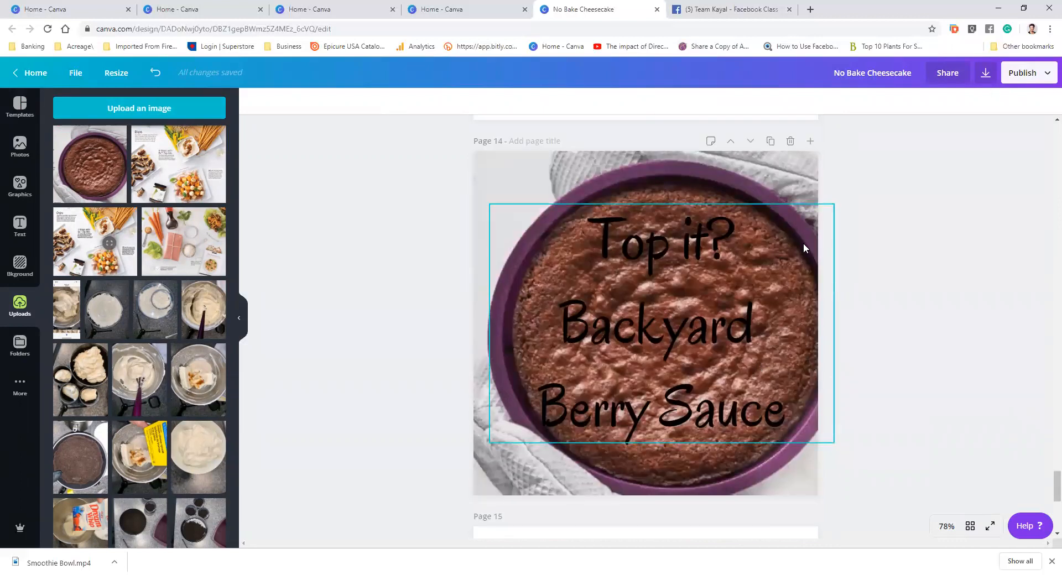
left_click(766, 165)
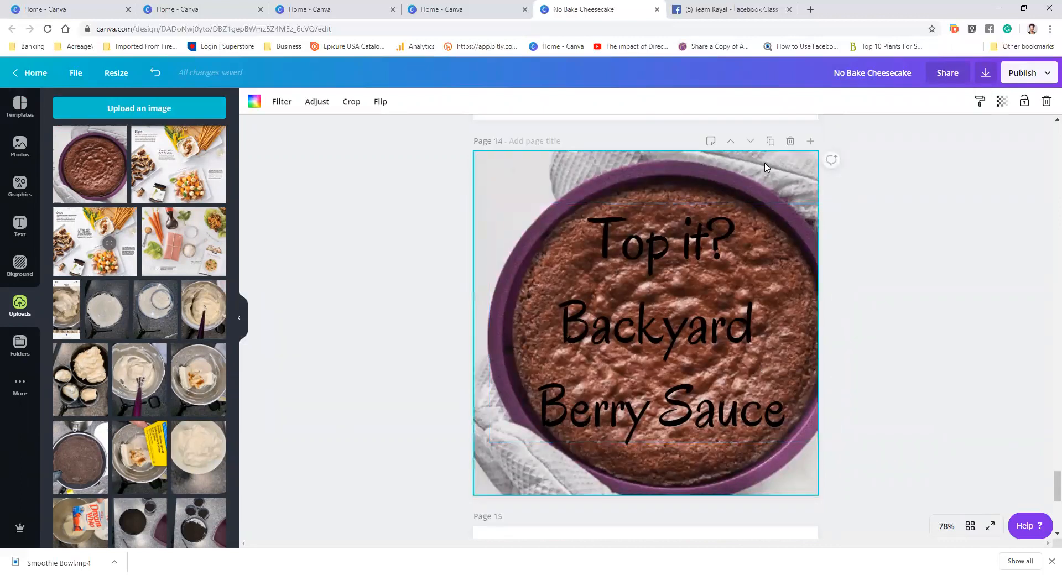
key("Delete")
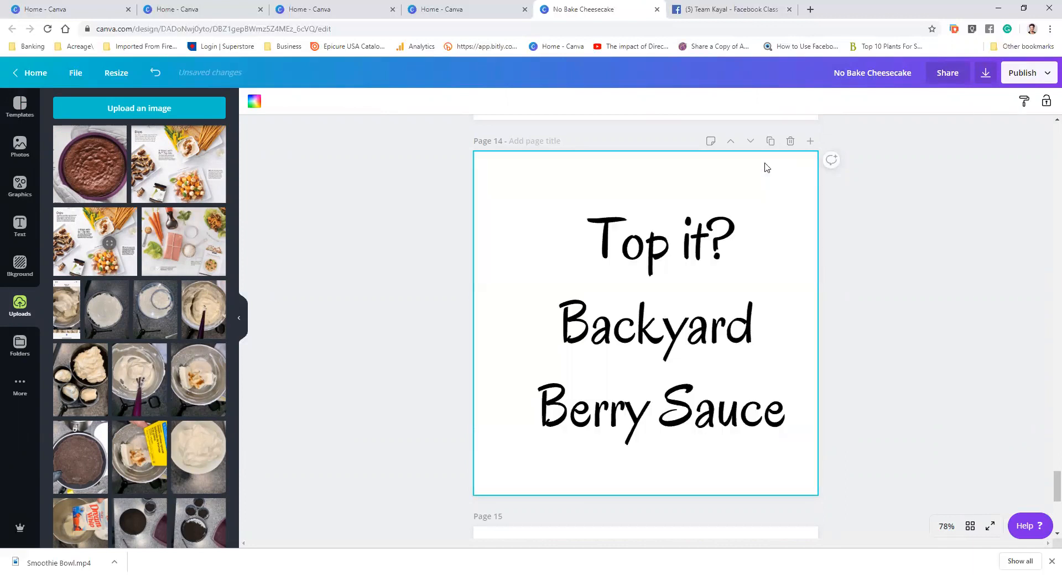